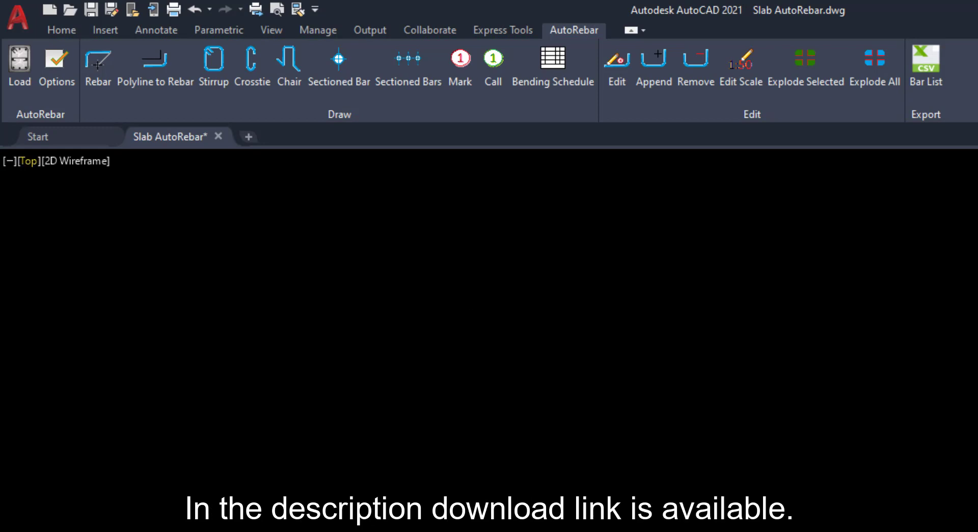
# Load AutoRebar from its ribbon tab, bringing up its palette and options (millimetres, metres, kilograms).
pyautogui.click(17, 71)
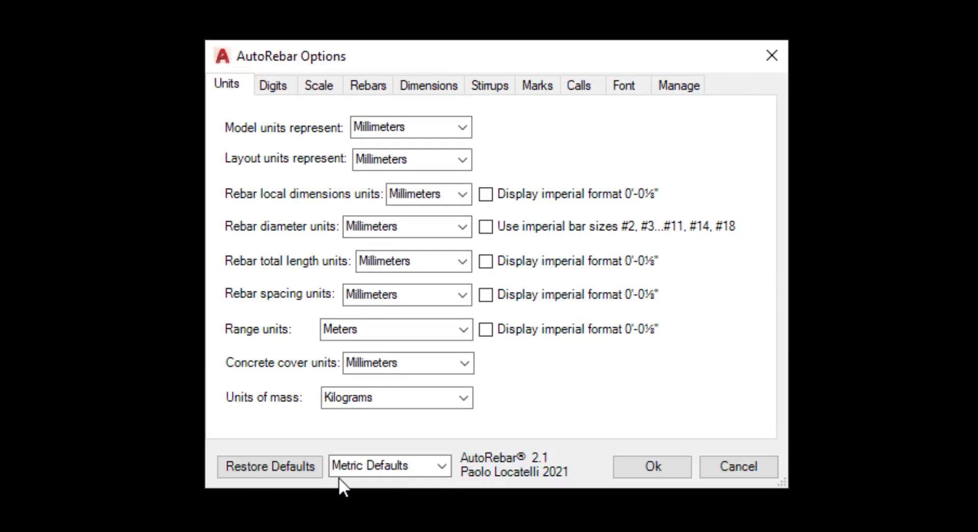
pyautogui.click(624, 88)
pyautogui.click(682, 86)
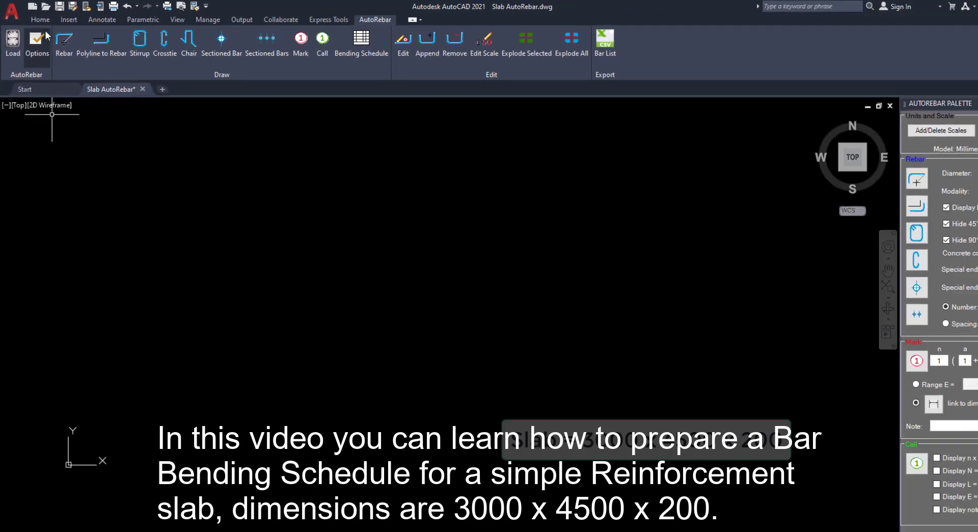
# Draw the 3000 x 4500 slab plan rectangle with ortho on.
pyautogui.click(60, 29)
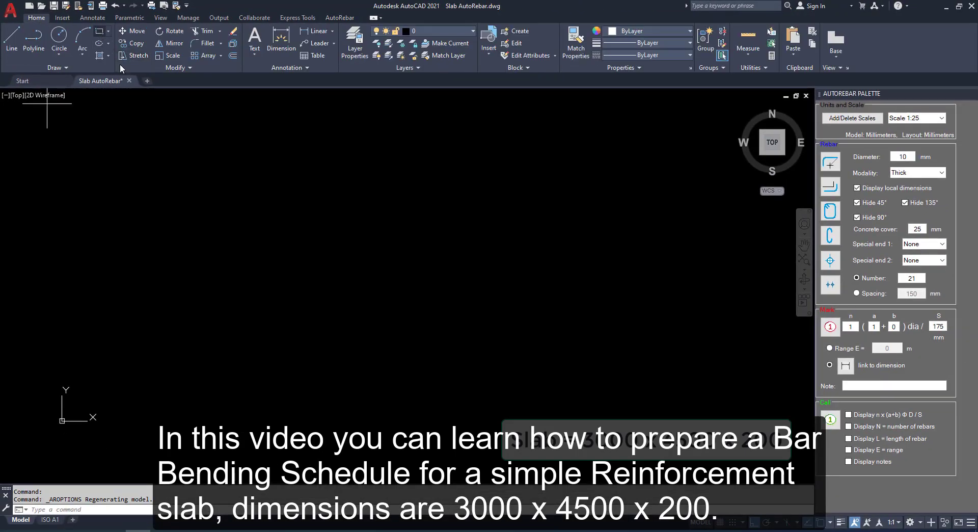
pyautogui.click(100, 31)
pyautogui.click(246, 354)
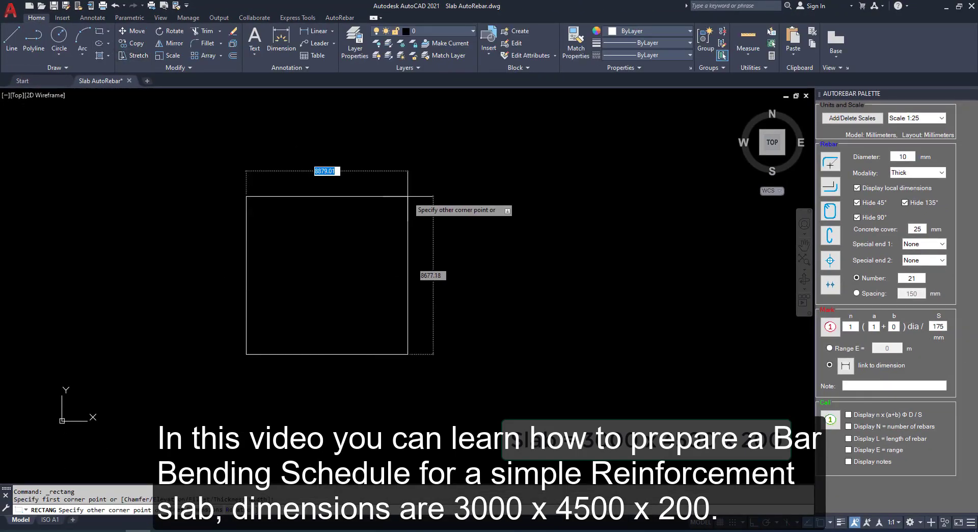
pyautogui.press('F8')
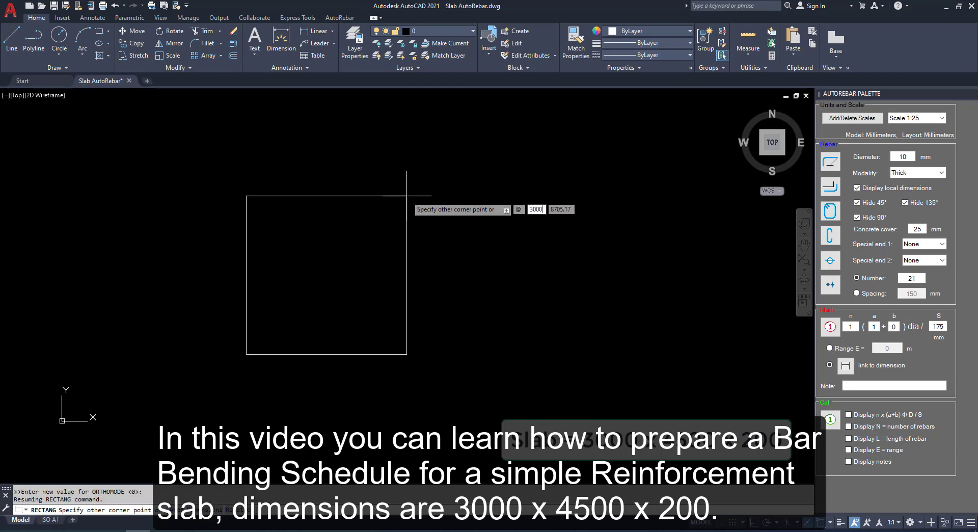
pyautogui.press('Tab')
pyautogui.write('45')
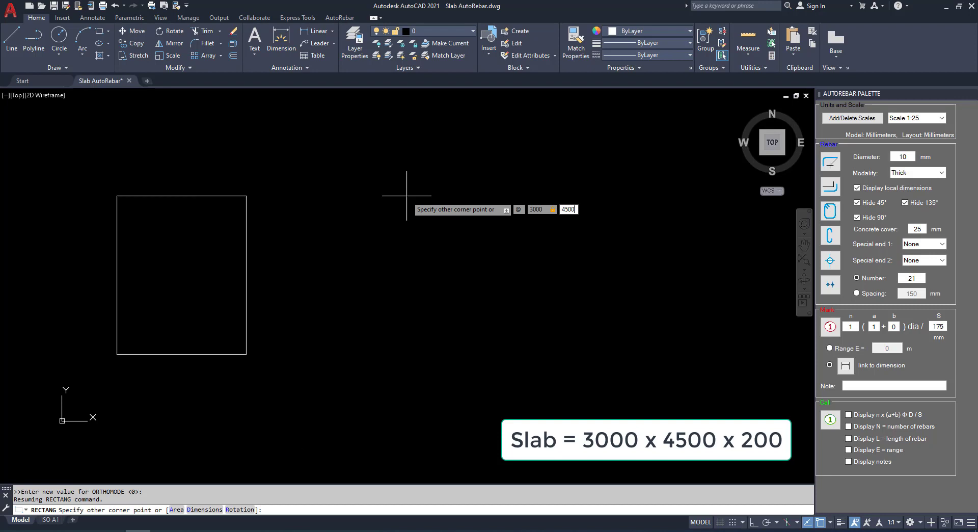
pyautogui.write('00')
pyautogui.press('Return')
# Add a linear dimension of 3000 along the slab's bottom edge.
pyautogui.scroll(4, 244, 357)
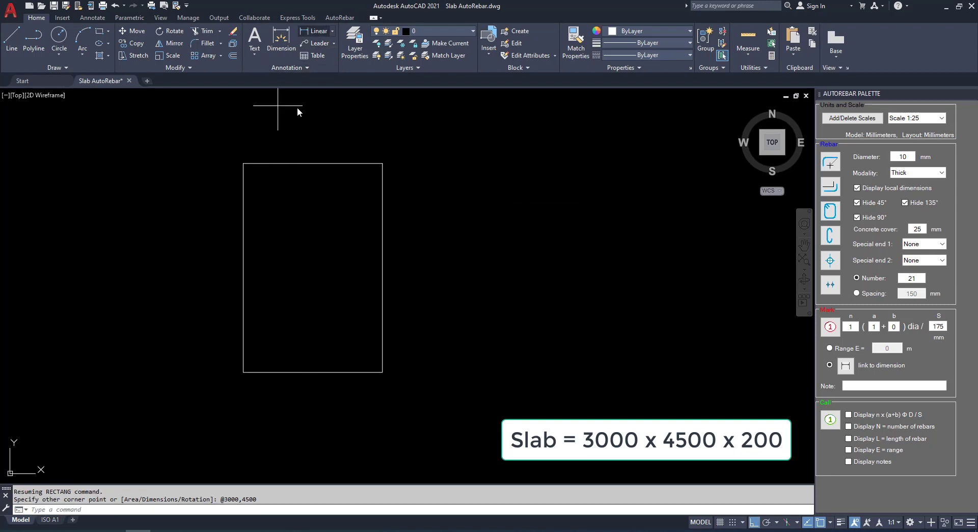
pyautogui.click(313, 31)
pyautogui.click(243, 371)
pyautogui.click(382, 372)
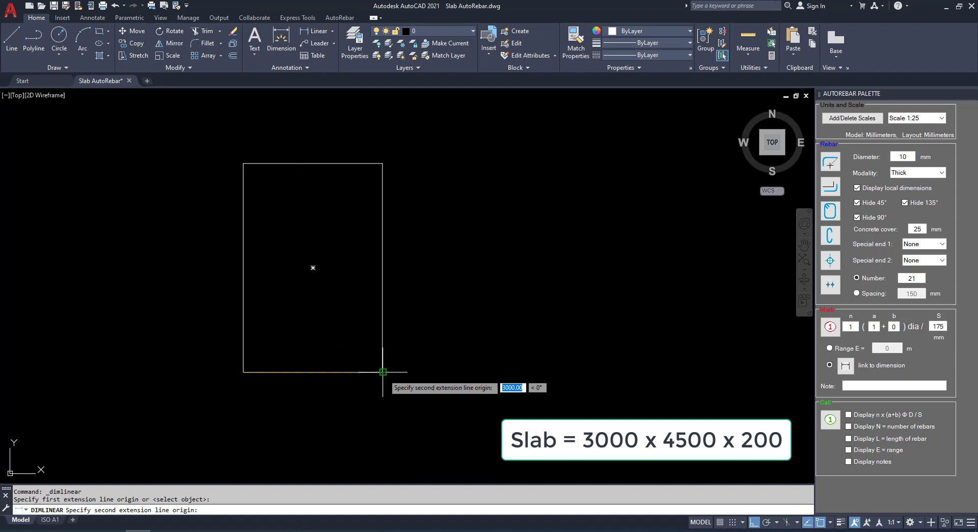
pyautogui.scroll(5, 300, 380)
pyautogui.click(291, 387)
pyautogui.moveTo(497, 349); pyautogui.dragTo(299, 432, button='middle')
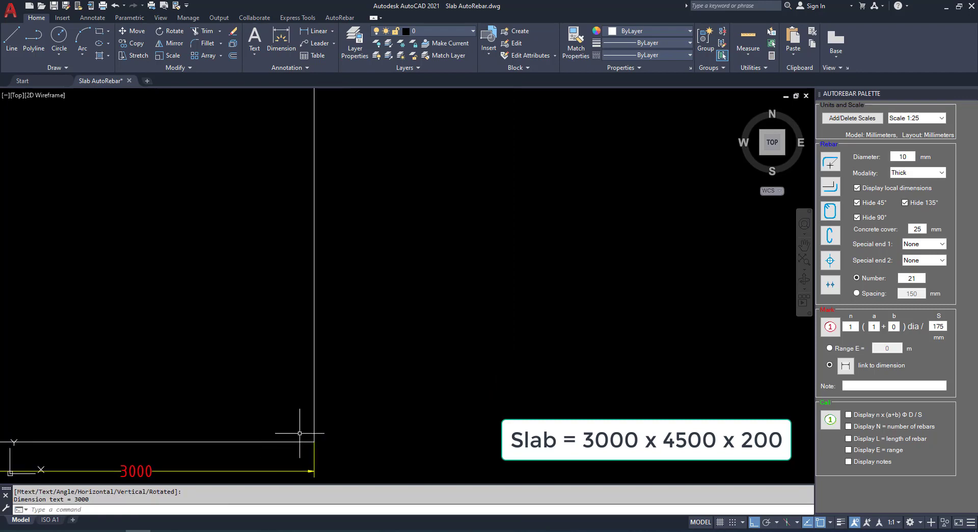
# Add a linear dimension of 4500 up the slab's right edge.
pyautogui.press('Return')
pyautogui.click(314, 441)
pyautogui.scroll(-4, 311, 407)
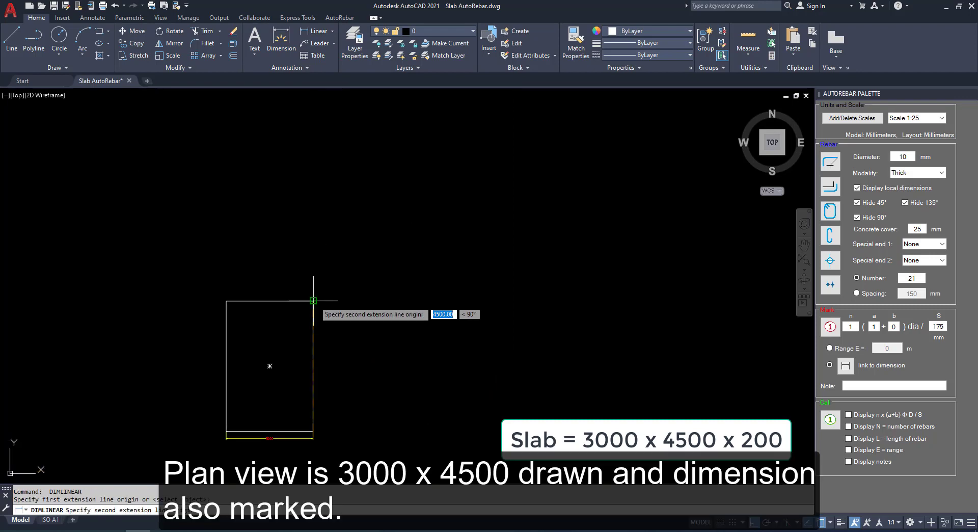
pyautogui.click(317, 299)
pyautogui.scroll(3, 321, 369)
pyautogui.click(318, 365)
pyautogui.scroll(2, 260, 393)
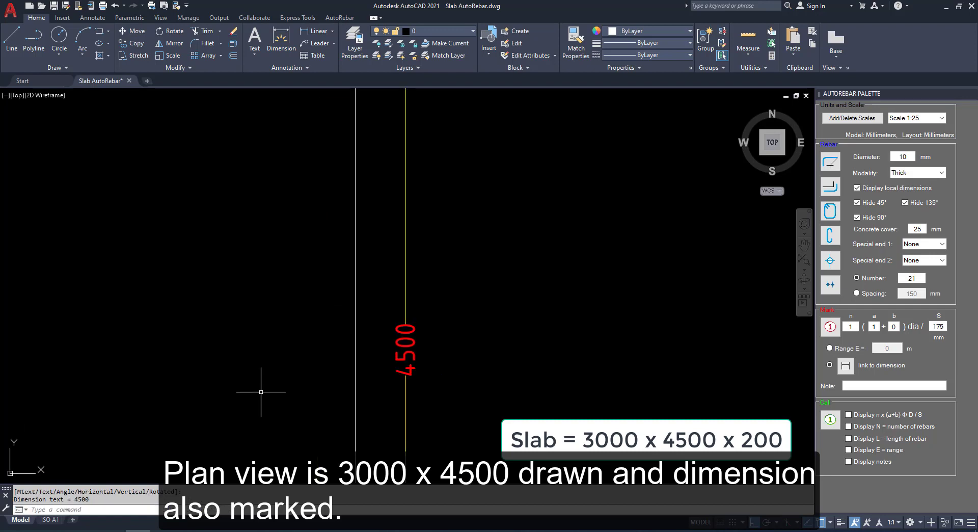
pyautogui.scroll(-6, 259, 393)
pyautogui.moveTo(271, 387); pyautogui.dragTo(315, 355, button='middle')
pyautogui.scroll(8, 315, 355)
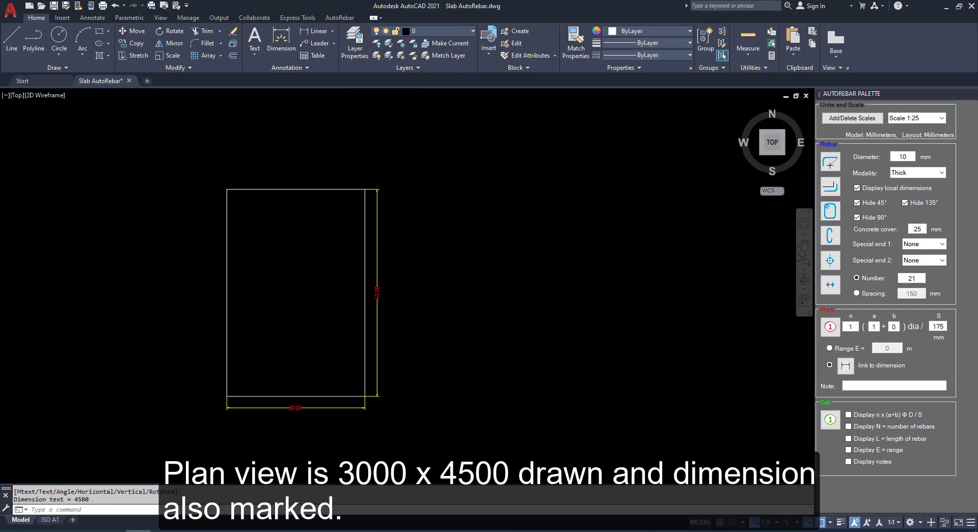
pyautogui.moveTo(343, 395); pyautogui.dragTo(357, 382, button='middle')
# Draw a 3000 x 200 section rectangle above the slab plan.
pyautogui.scroll(-2, 368, 336)
pyautogui.moveTo(367, 336); pyautogui.dragTo(367, 399, button='middle')
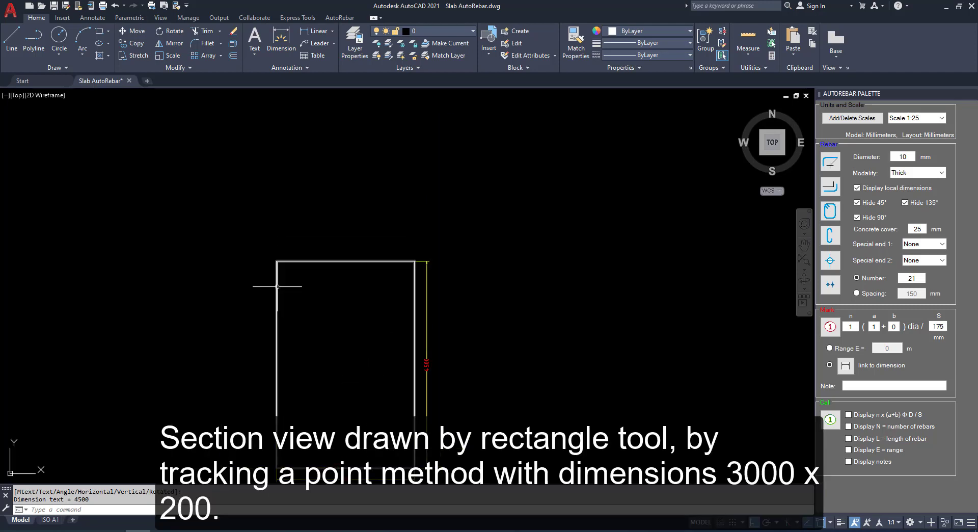
pyautogui.click(99, 34)
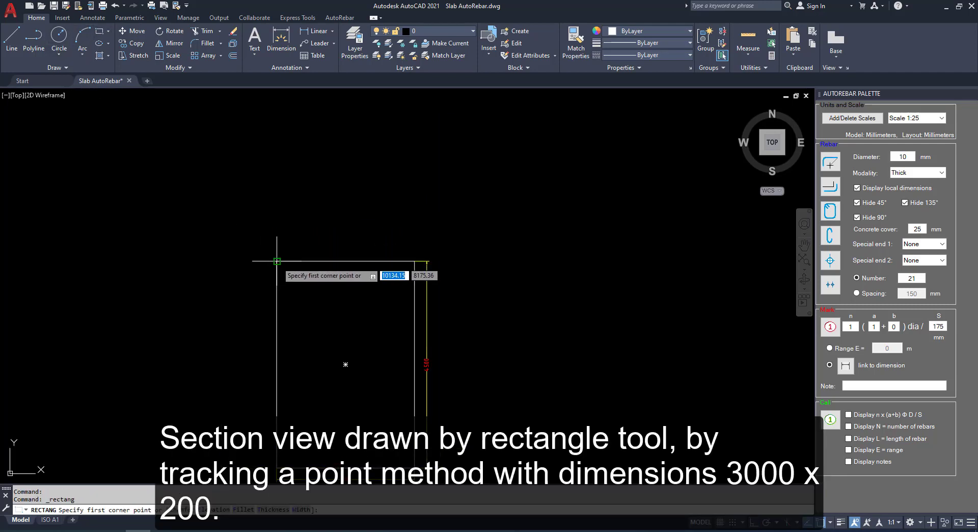
pyautogui.click(276, 208)
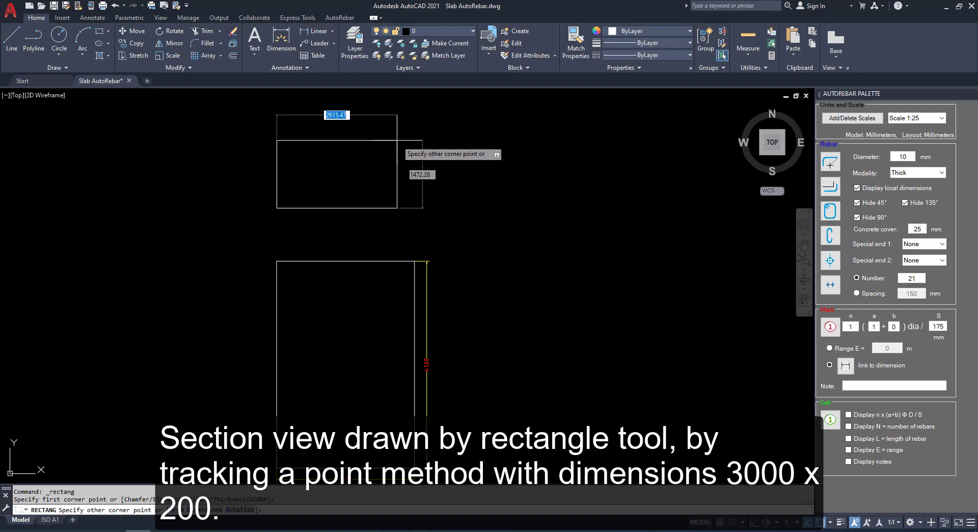
pyautogui.write('3000')
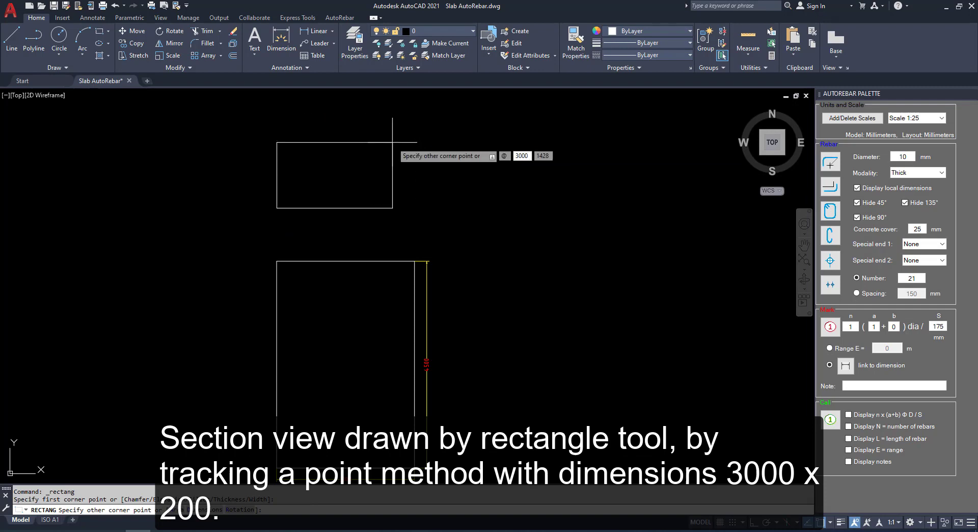
pyautogui.press('Tab')
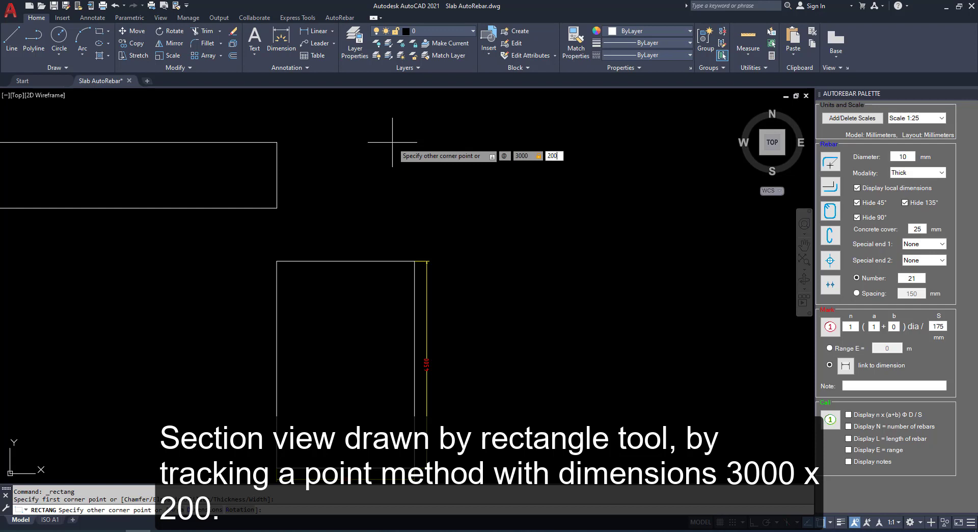
pyautogui.write('200')
pyautogui.press('Return')
# Dimension the section's 200 thickness on its left side.
pyautogui.scroll(2, 318, 211)
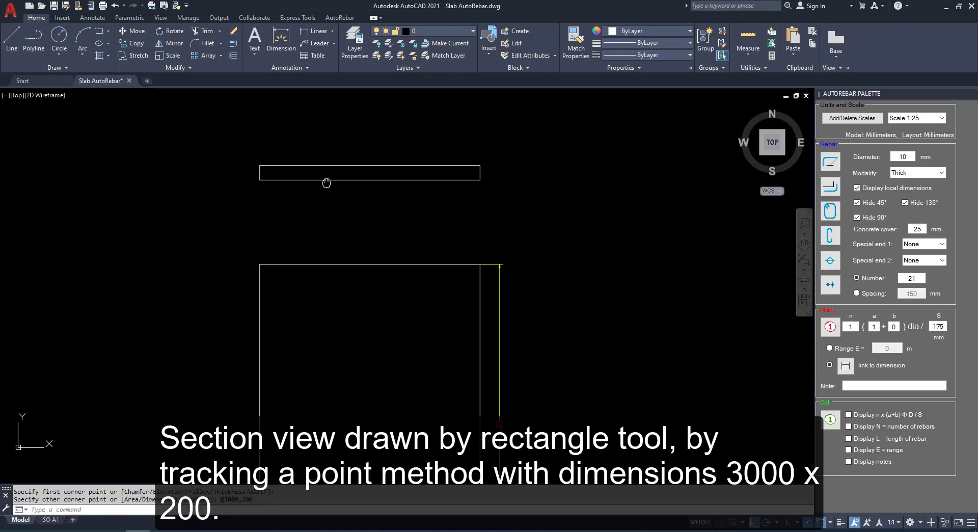
pyautogui.click(311, 33)
pyautogui.scroll(4, 255, 151)
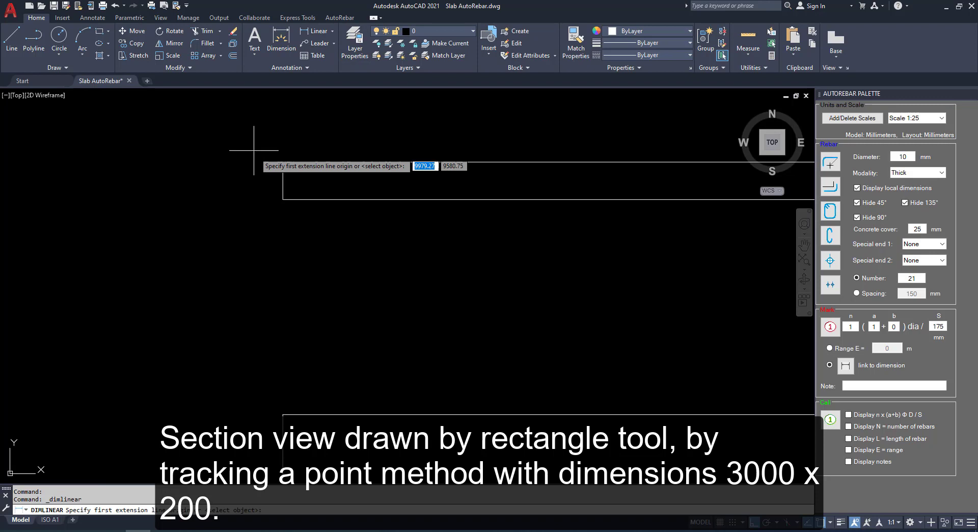
pyautogui.click(282, 162)
pyautogui.click(283, 199)
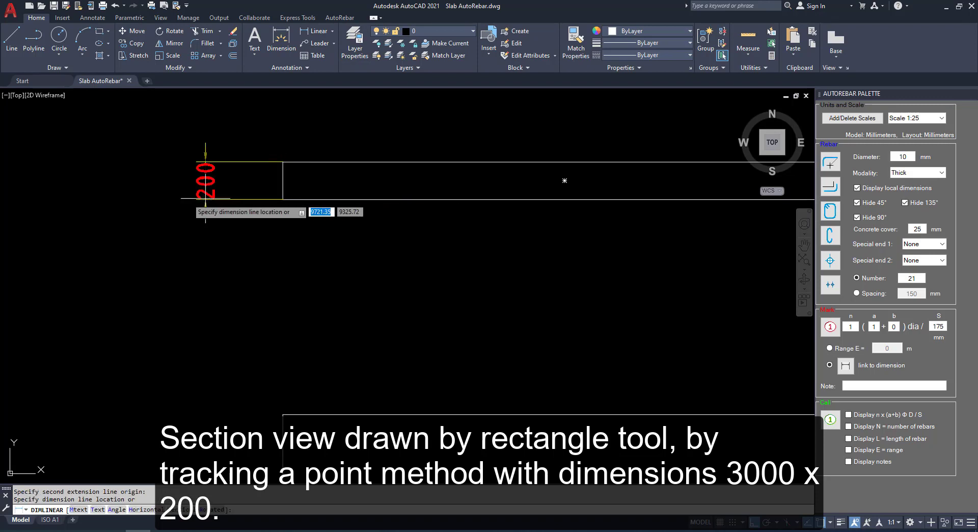
pyautogui.scroll(3, 153, 204)
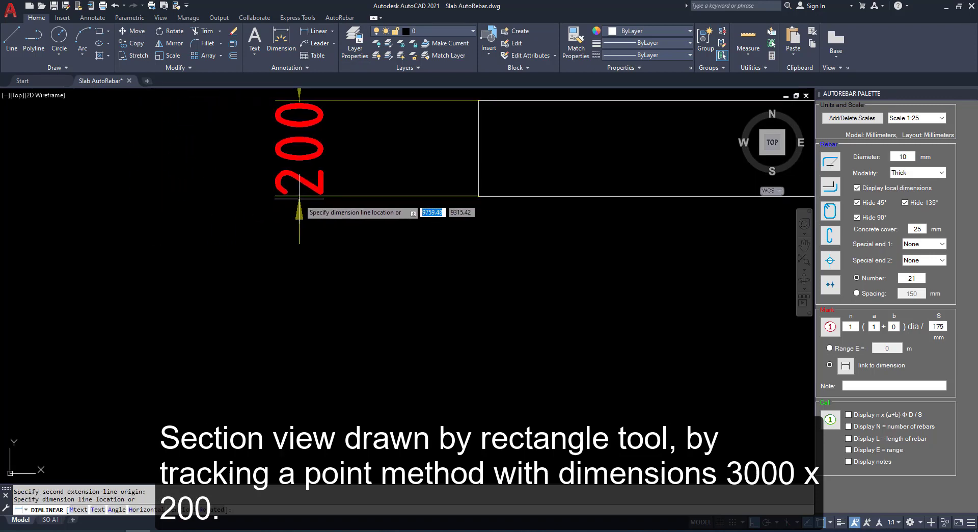
pyautogui.scroll(-4, 299, 199)
pyautogui.scroll(3, 299, 199)
pyautogui.click(299, 198)
pyautogui.scroll(-1, 299, 198)
pyautogui.moveTo(299, 198); pyautogui.dragTo(208, 198, button='middle')
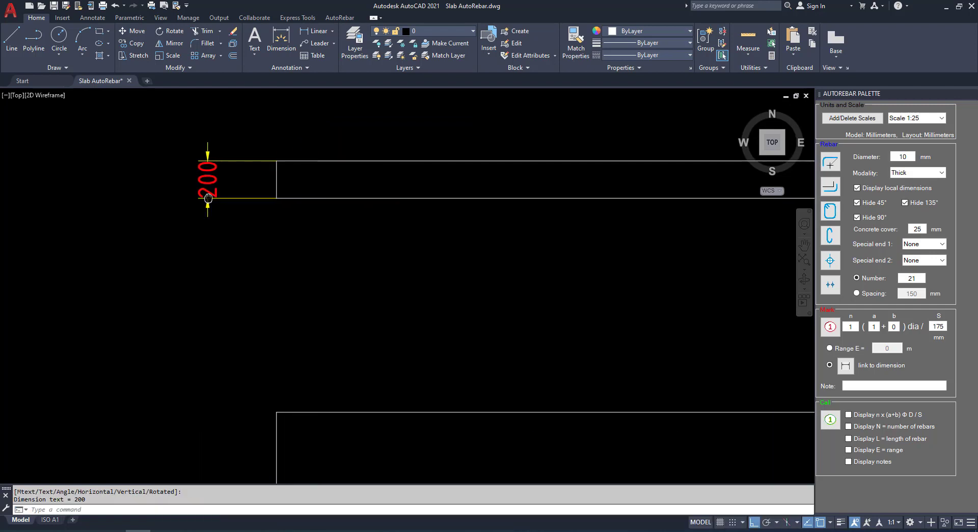
pyautogui.scroll(-3, 231, 199)
pyautogui.scroll(2, 265, 199)
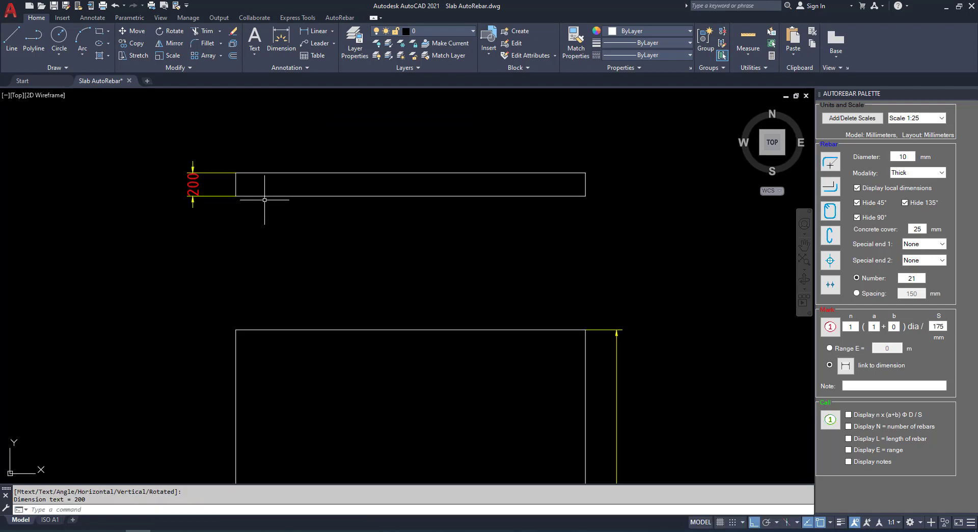
pyautogui.scroll(-3, 282, 178)
pyautogui.scroll(3, 280, 189)
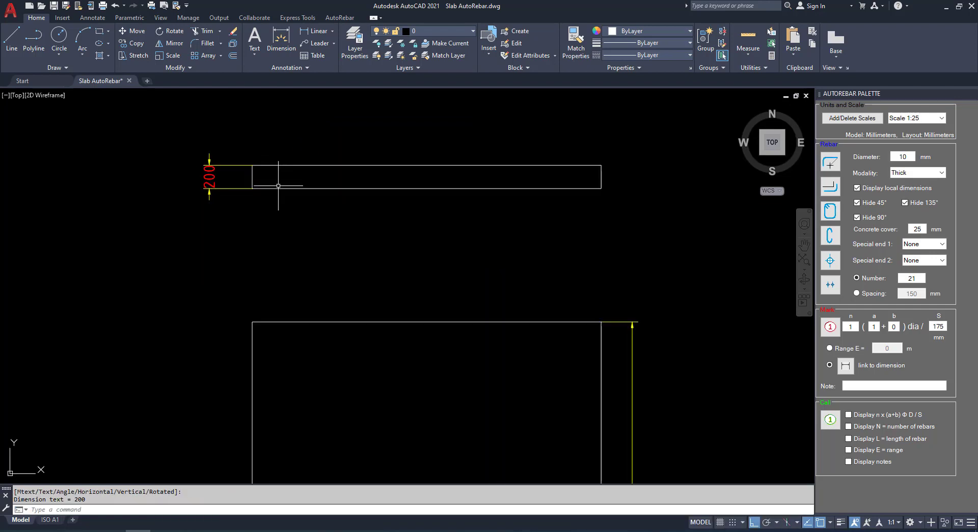
# Dimension the section's 3000 length below it.
pyautogui.press('Return')
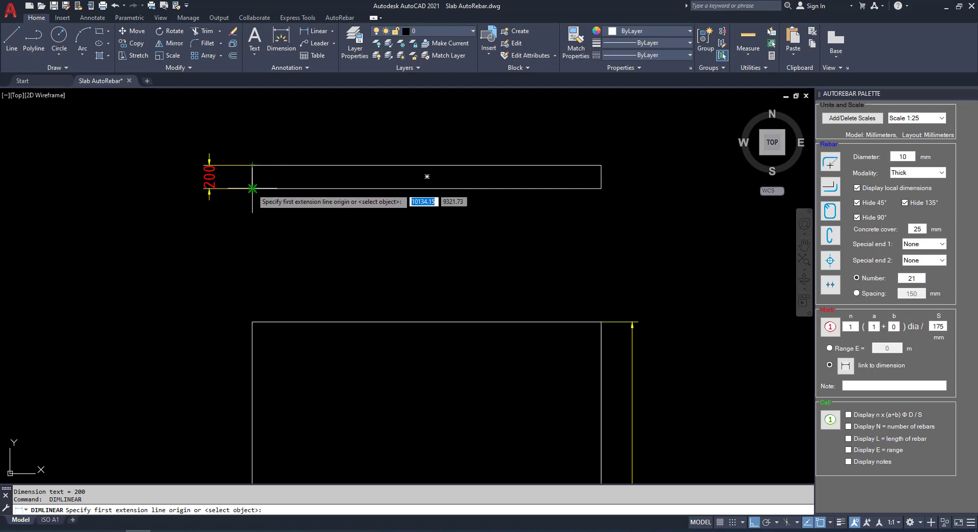
pyautogui.click(252, 188)
pyautogui.click(601, 188)
pyautogui.scroll(3, 435, 214)
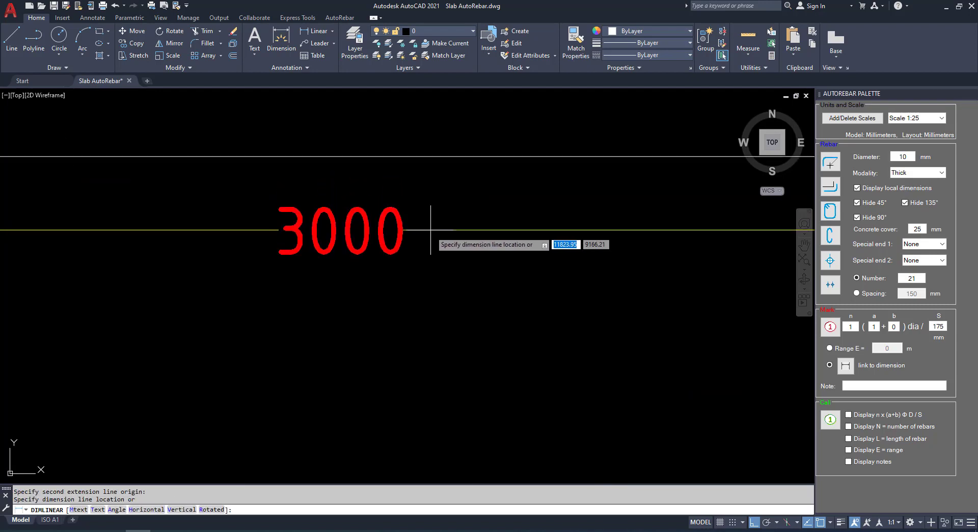
pyautogui.scroll(-1, 433, 232)
pyautogui.click(433, 233)
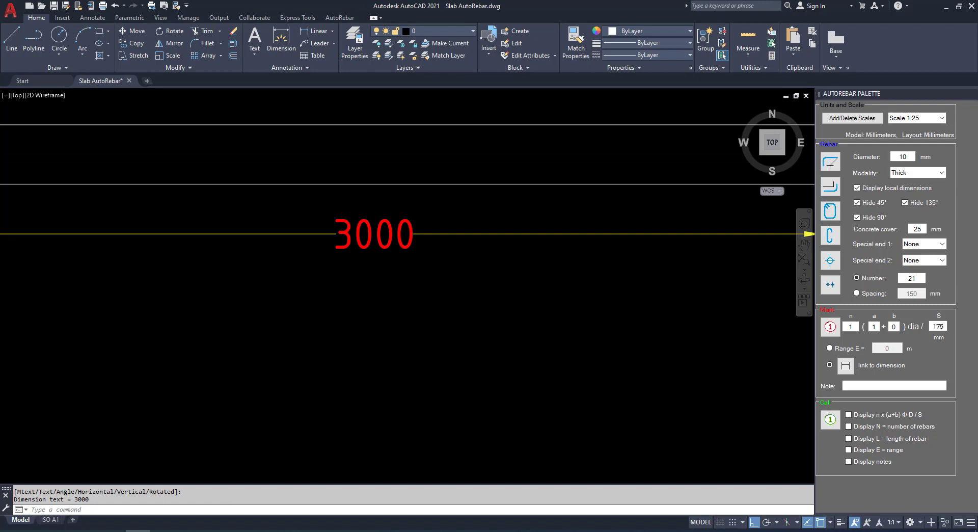
pyautogui.scroll(-5, 436, 239)
pyautogui.scroll(2, 440, 217)
pyautogui.scroll(2, 441, 216)
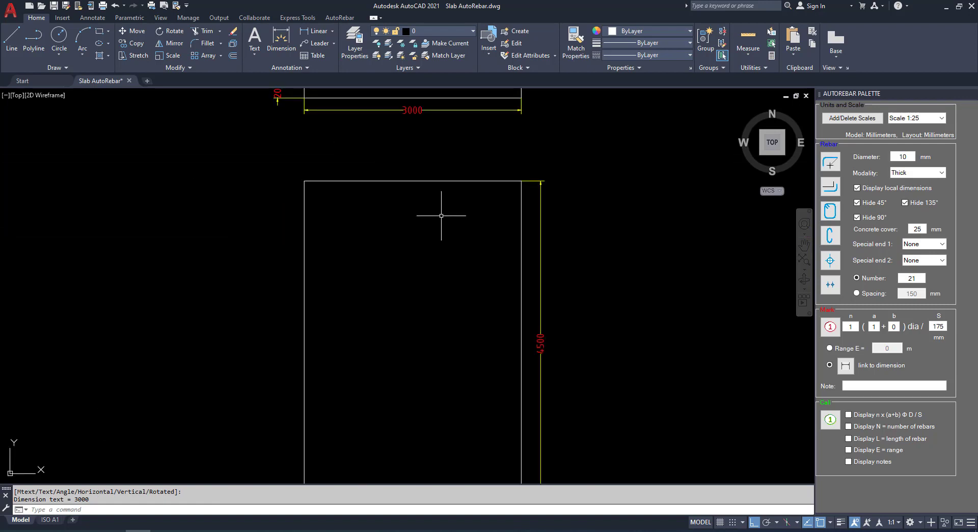
pyautogui.scroll(-1, 372, 202)
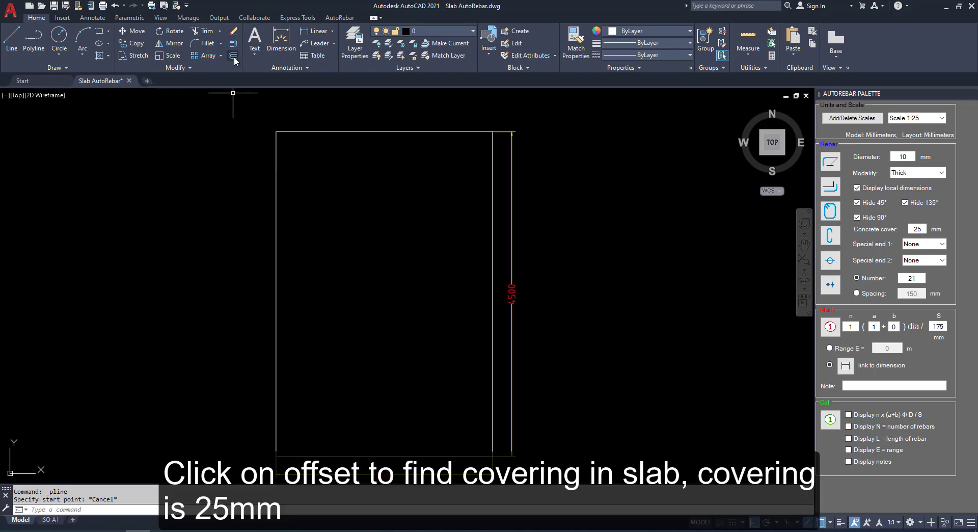
# Offset the slab plan outline 25 mm inward to mark the concrete cover.
pyautogui.click(234, 56)
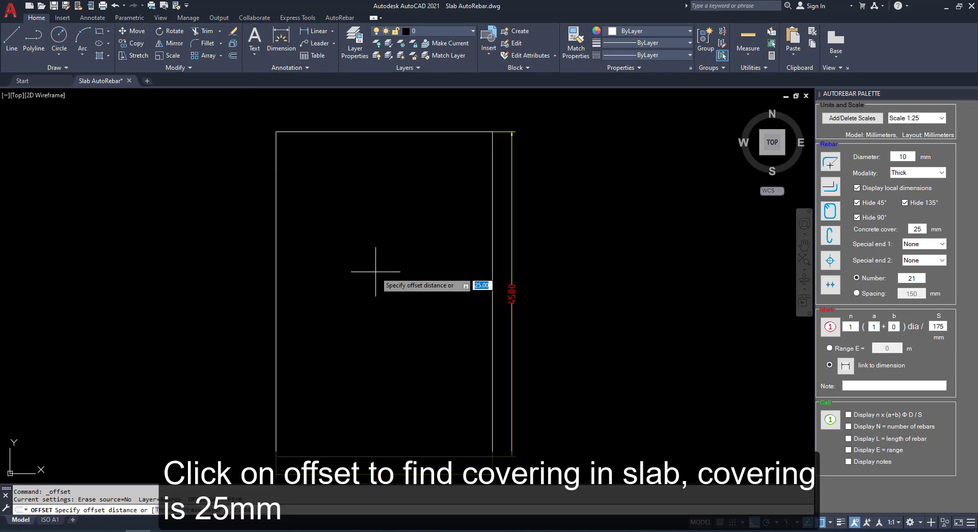
pyautogui.press('Return')
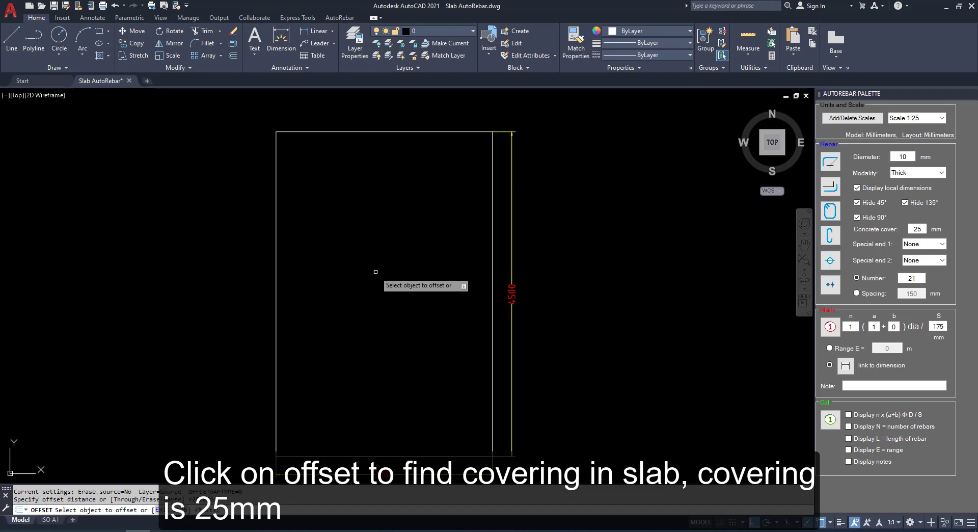
pyautogui.click(380, 132)
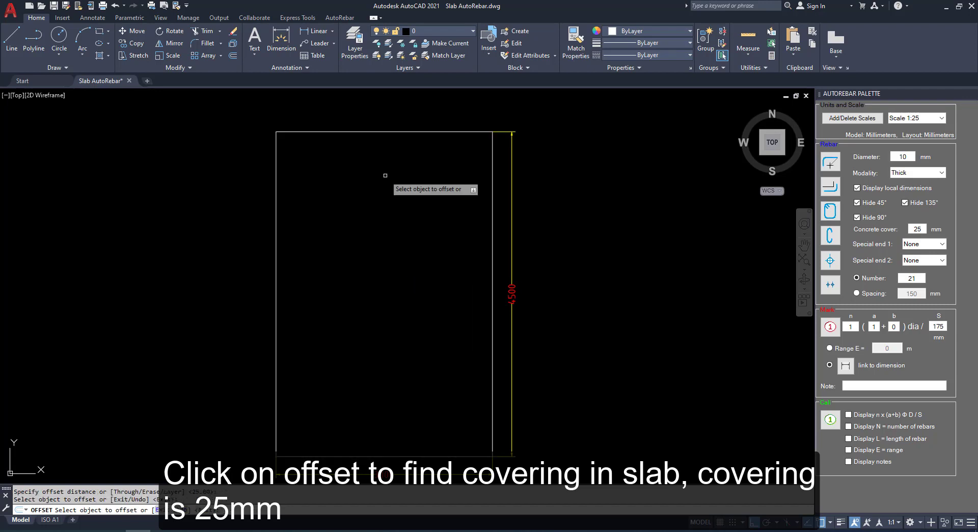
pyautogui.click(387, 134)
pyautogui.click(404, 253)
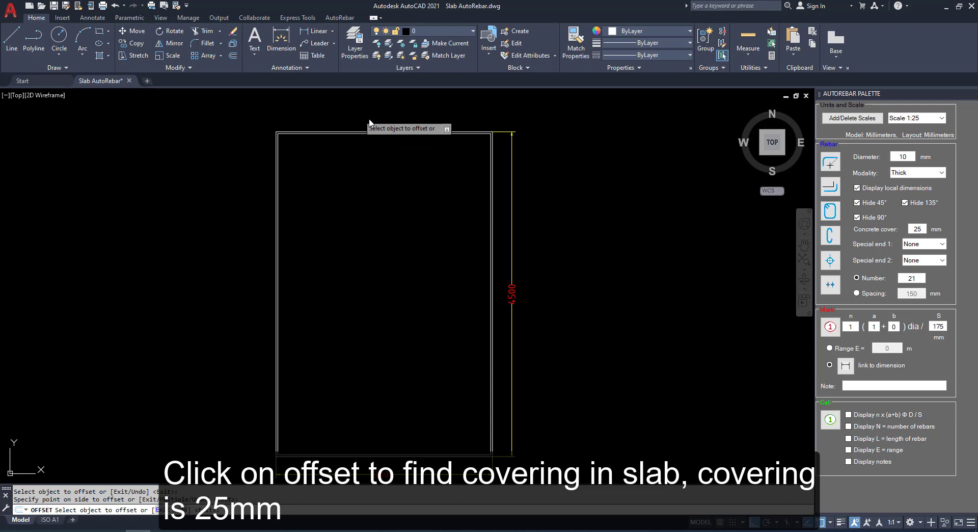
pyautogui.press('Return')
pyautogui.scroll(5, 357, 122)
pyautogui.click(202, 143)
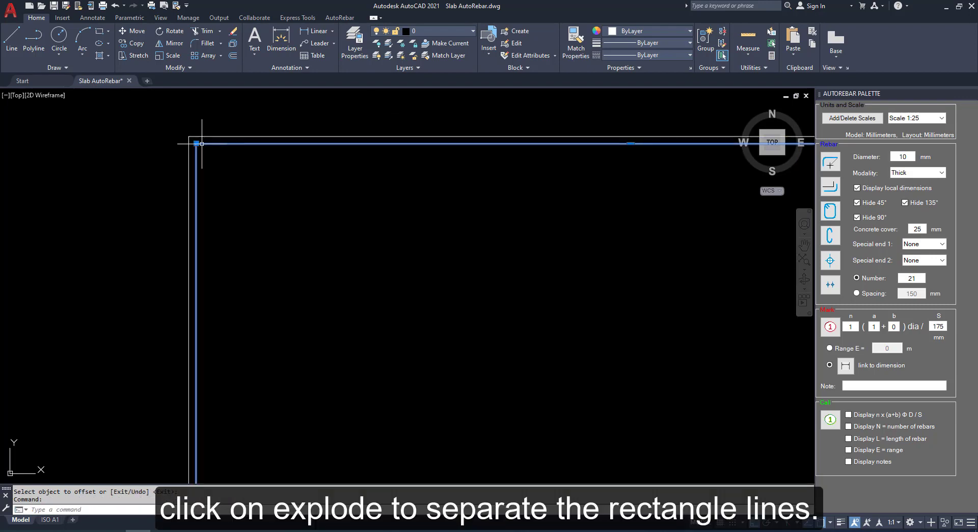
# Explode the inner 25 mm cover rectangle into separate lines.
pyautogui.click(234, 44)
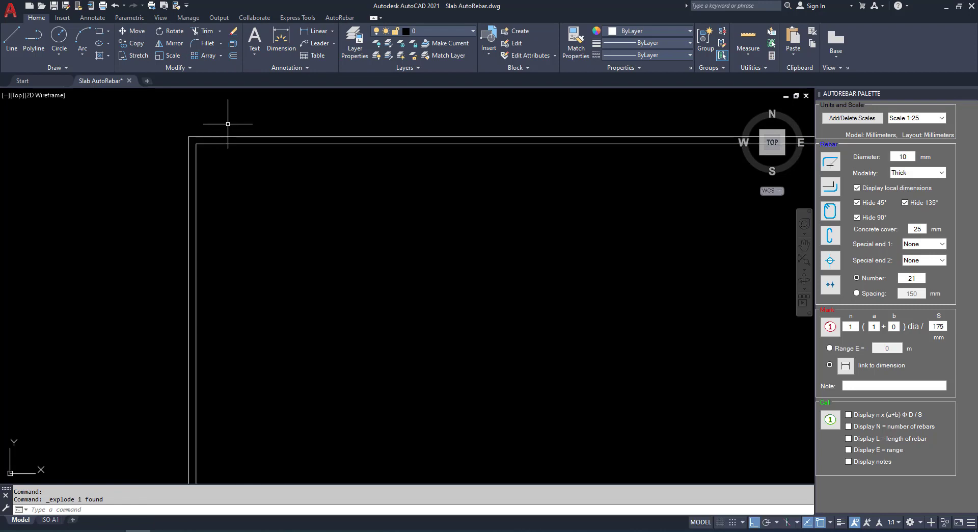
pyautogui.scroll(-3, 234, 146)
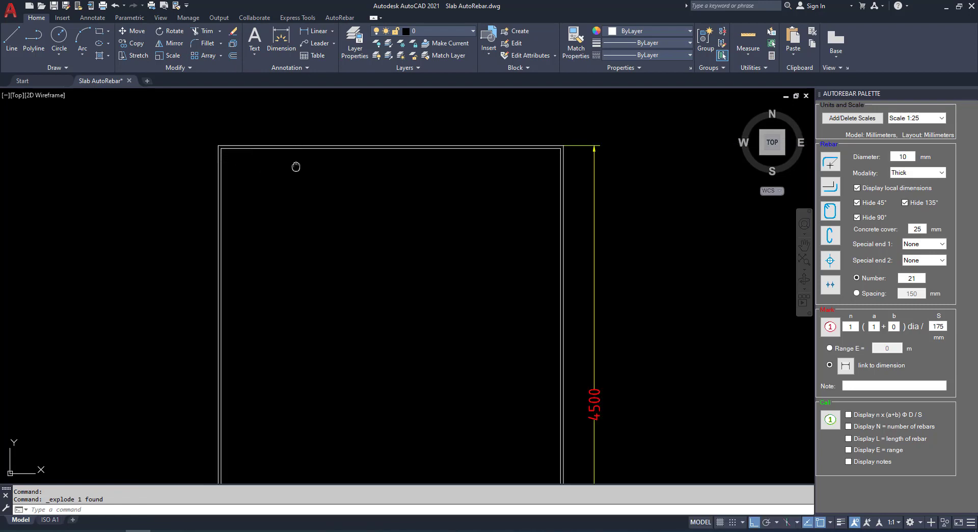
pyautogui.moveTo(296, 167); pyautogui.dragTo(295, 222, button='middle')
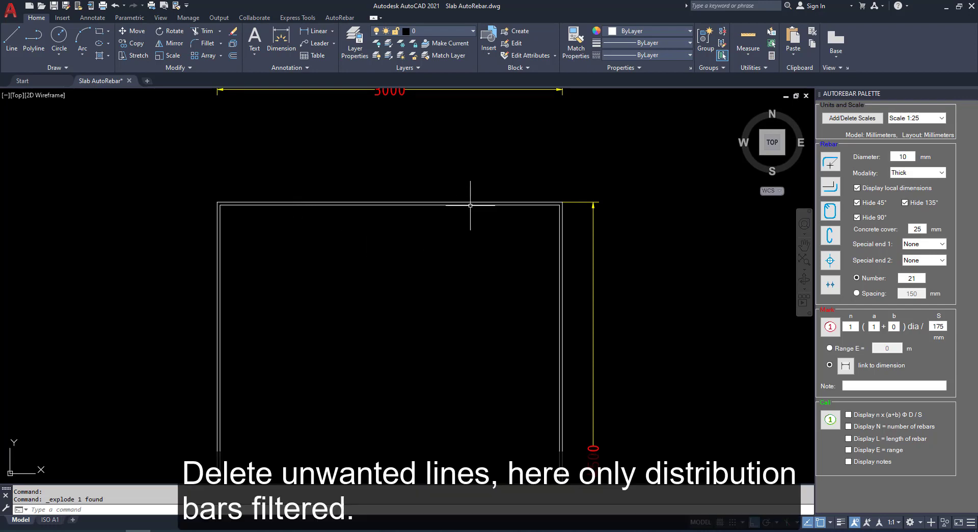
pyautogui.scroll(-5, 404, 138)
pyautogui.scroll(3, 401, 345)
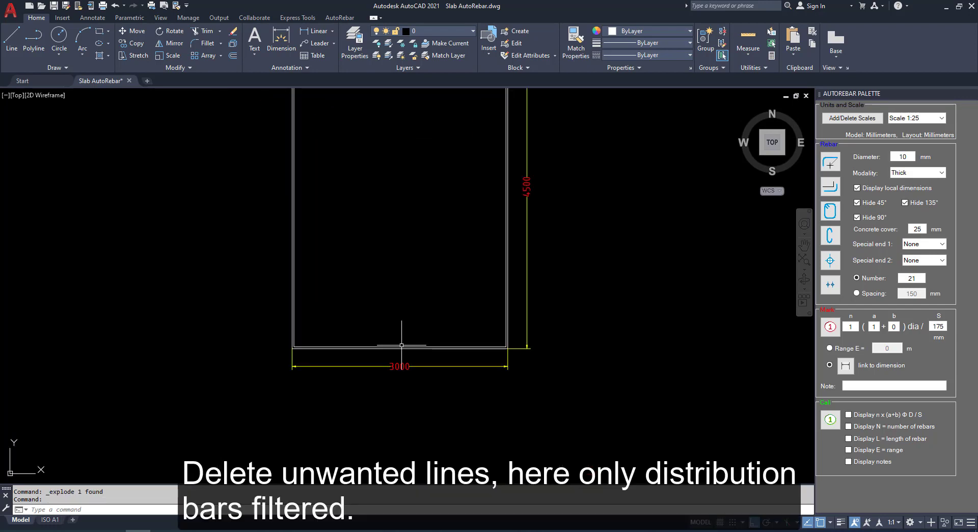
# Delete the unwanted horizontal cover lines, keeping the vertical bar lines.
pyautogui.click(413, 346)
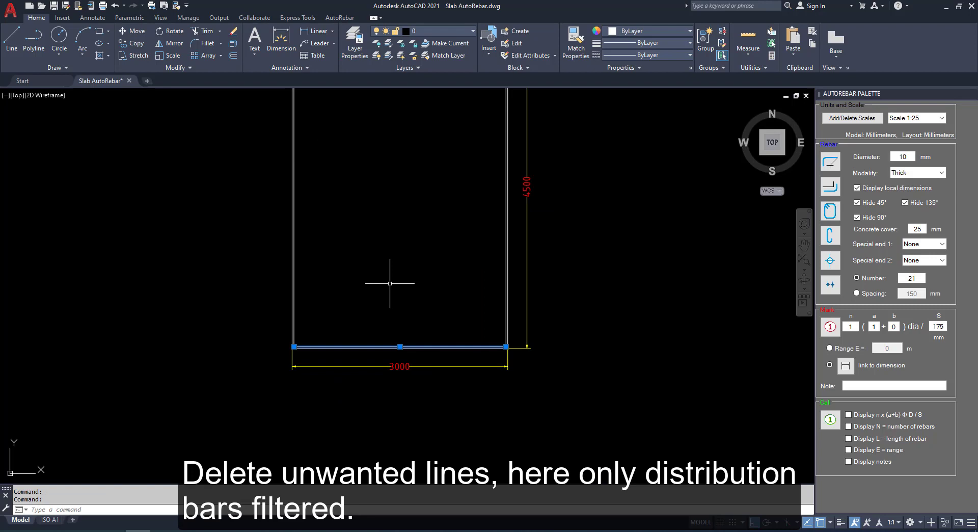
pyautogui.press('Delete')
pyautogui.moveTo(378, 248); pyautogui.dragTo(384, 329, button='middle')
pyautogui.scroll(4, 315, 167)
pyautogui.moveTo(299, 161); pyautogui.dragTo(322, 329, button='middle')
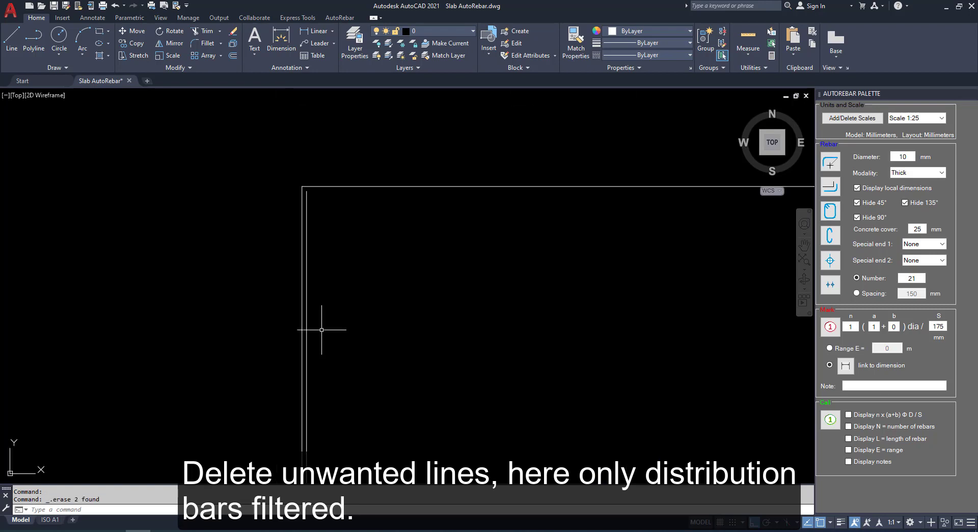
pyautogui.click(307, 312)
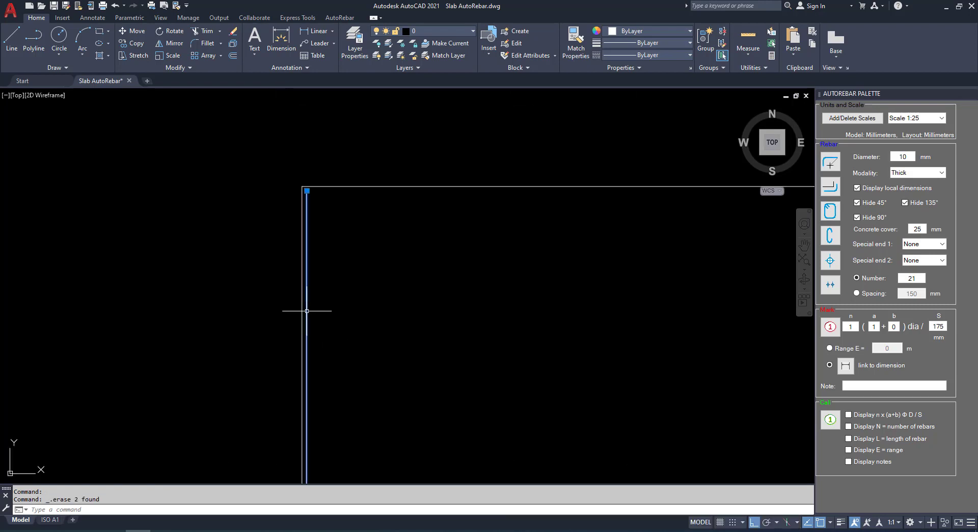
# Move the left and right distribution bar lines inward from the slab edges.
pyautogui.click(134, 33)
pyautogui.click(127, 258)
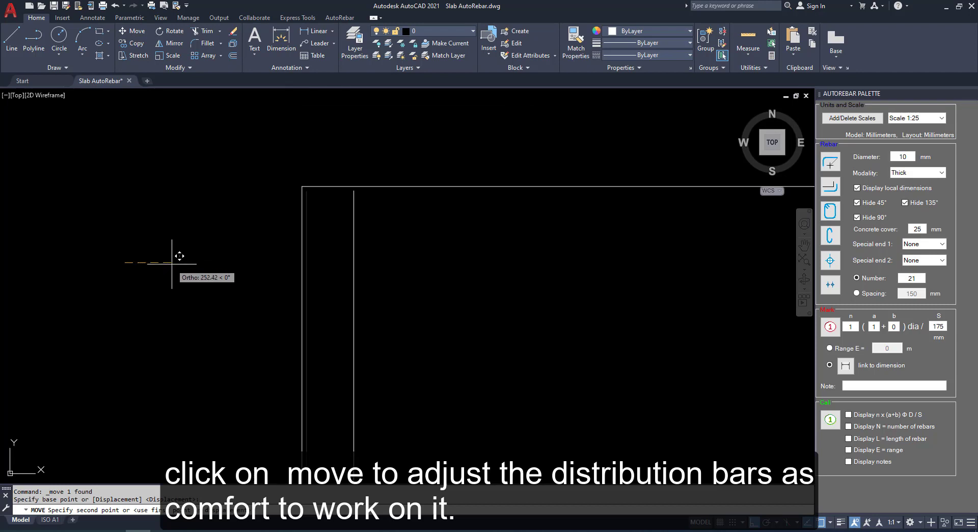
pyautogui.click(177, 268)
pyautogui.scroll(-6, 279, 295)
pyautogui.scroll(2, 336, 297)
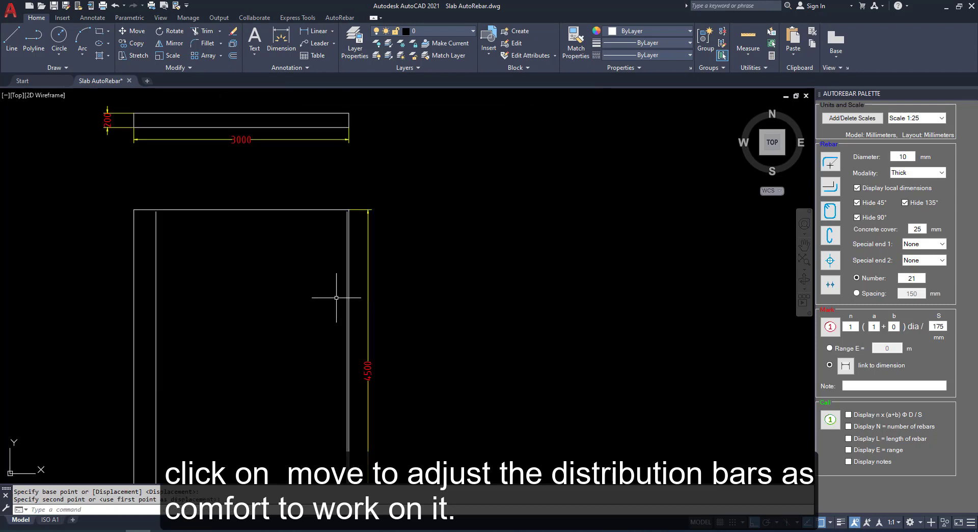
pyautogui.scroll(4, 340, 292)
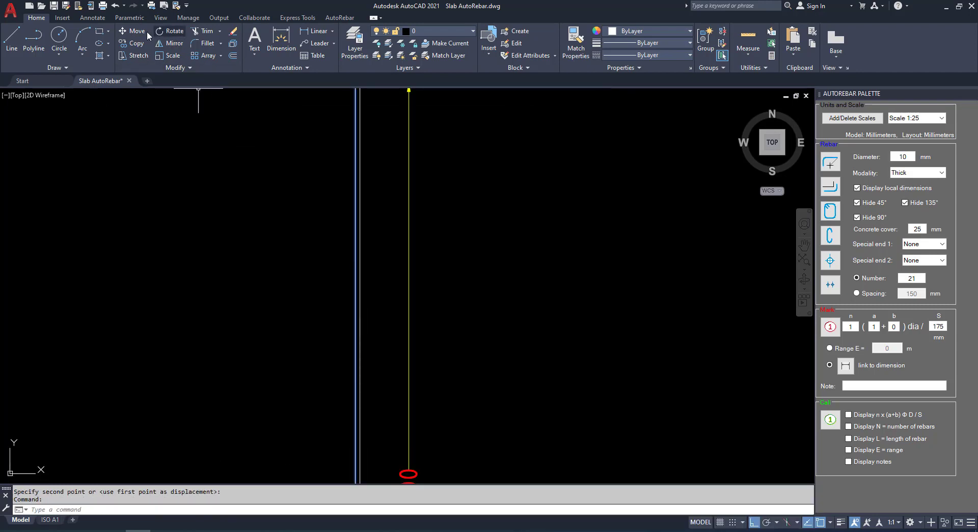
pyautogui.click(265, 207)
pyautogui.click(154, 206)
pyautogui.scroll(-2, 231, 219)
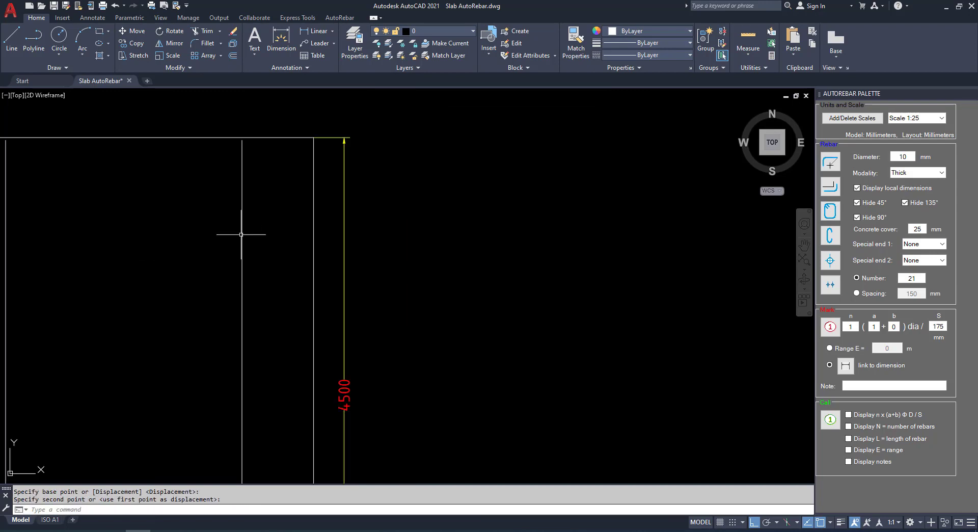
pyautogui.scroll(-2, 453, 253)
pyautogui.moveTo(232, 249); pyautogui.dragTo(451, 244, button='middle')
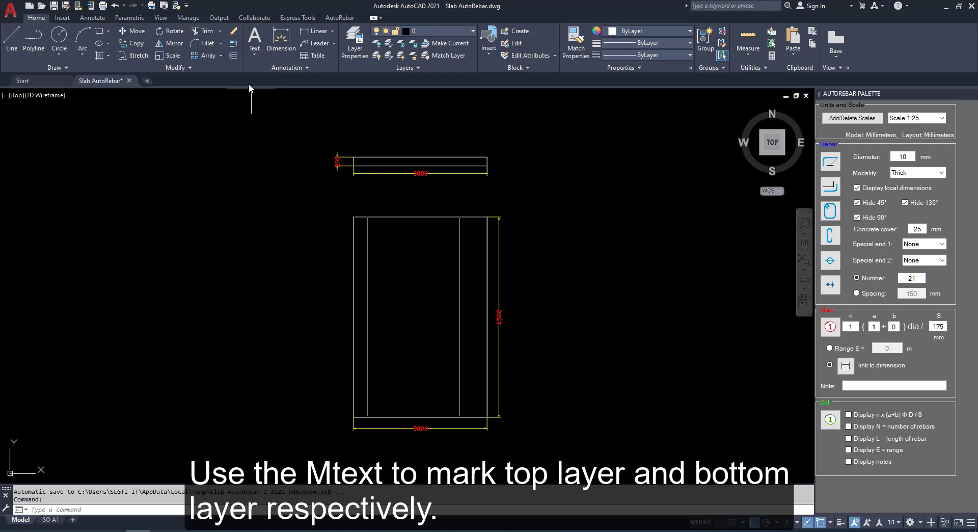
# Add a two-line 'Top Lay' Mtext label by the left bar, colouring both magenta.
pyautogui.click(255, 54)
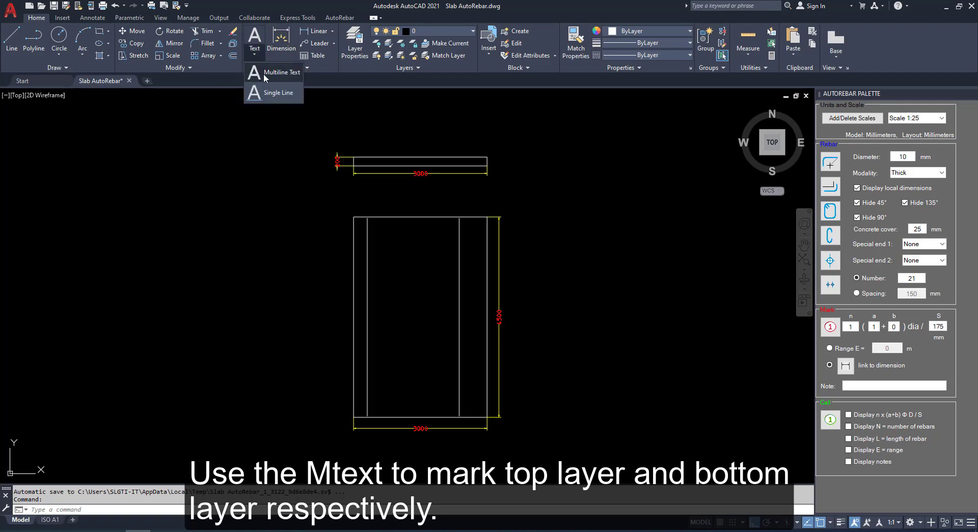
pyautogui.click(264, 73)
pyautogui.scroll(3, 383, 303)
pyautogui.scroll(3, 359, 235)
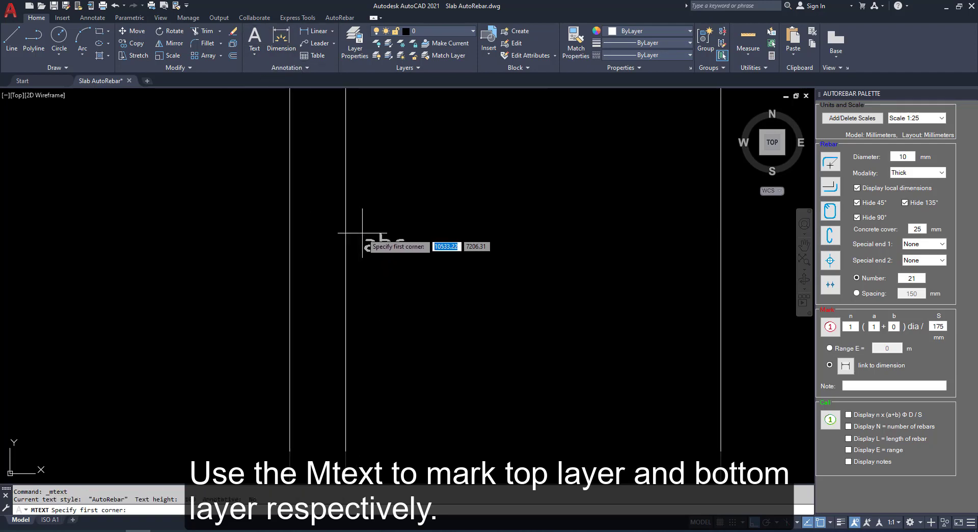
pyautogui.click(362, 232)
pyautogui.click(407, 263)
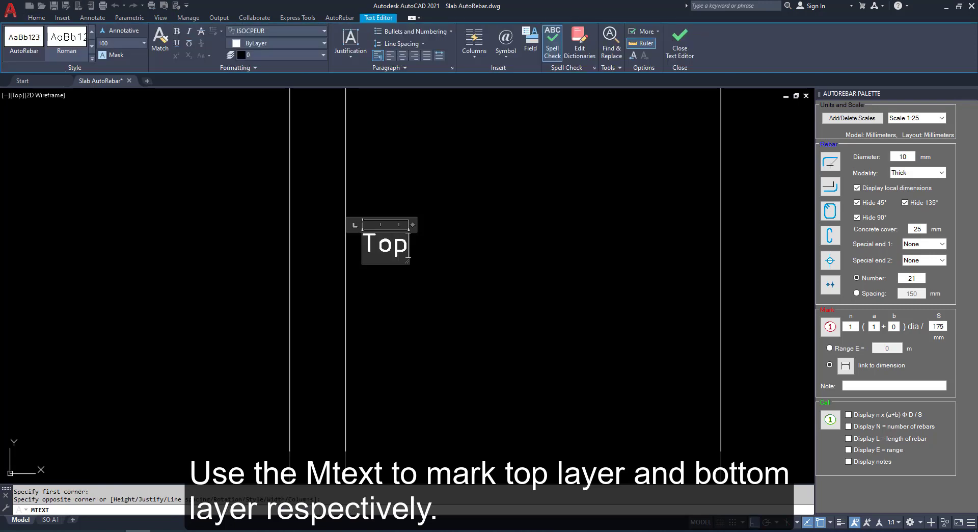
pyautogui.write('Top')
pyautogui.press('Return')
pyautogui.write('Lay')
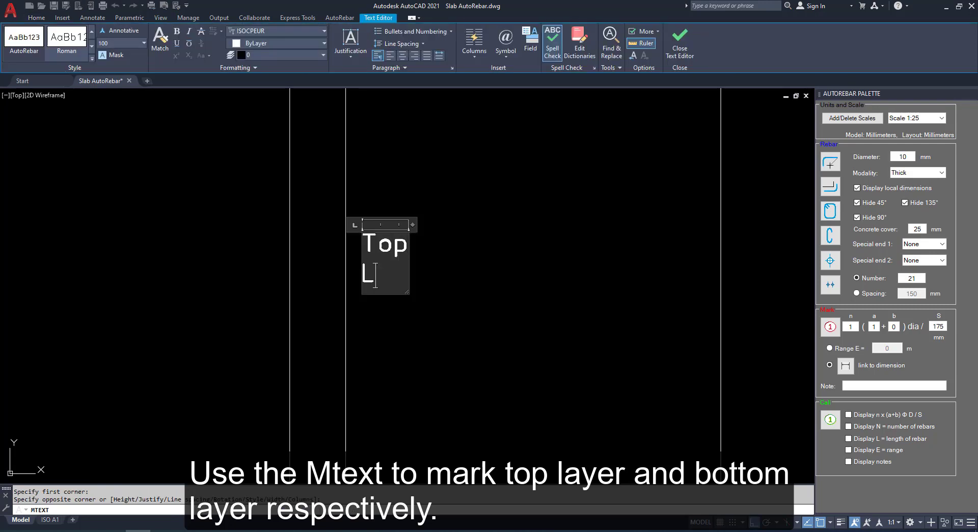
pyautogui.click(433, 262)
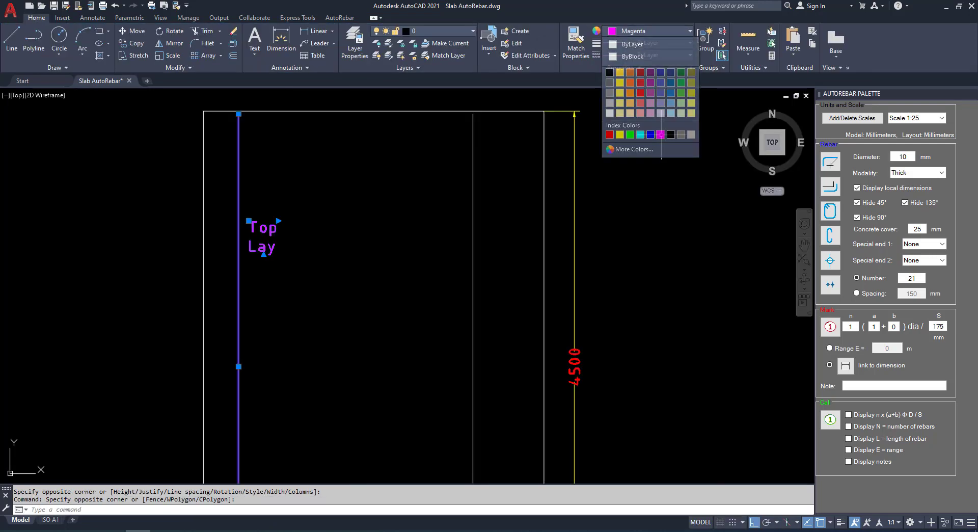
pyautogui.click(661, 134)
pyautogui.scroll(-2, 396, 274)
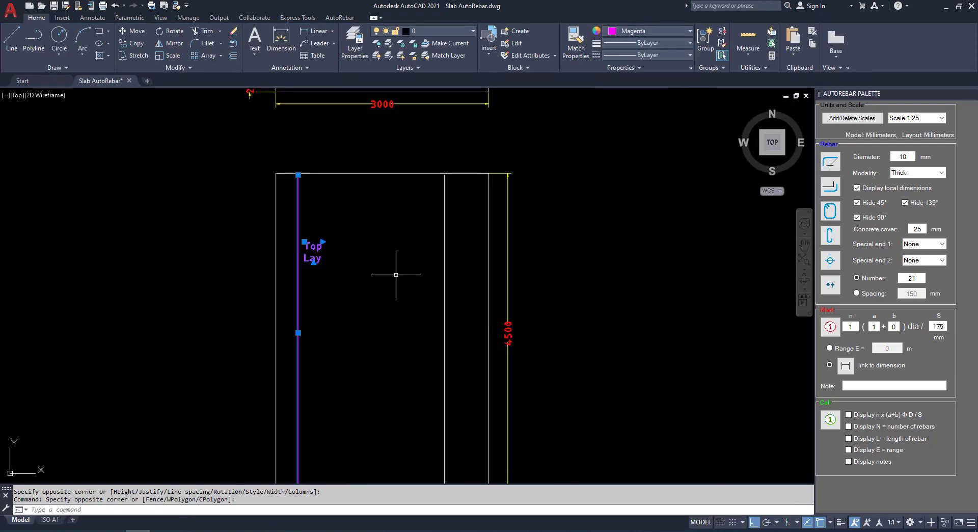
pyautogui.press('Escape')
# Copy the 'Top Lay' label beside the right bar and reopen it for editing.
pyautogui.click(144, 47)
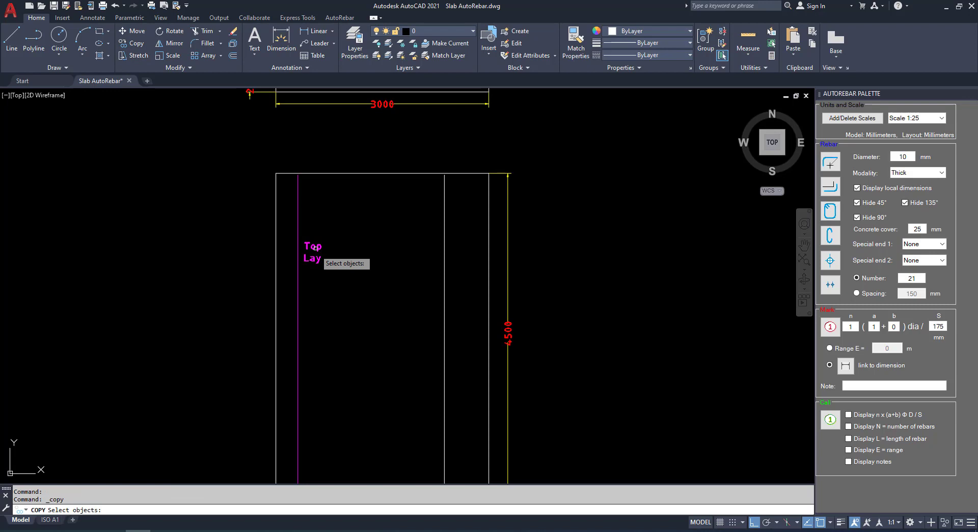
pyautogui.click(315, 252)
pyautogui.press('Return')
pyautogui.click(339, 343)
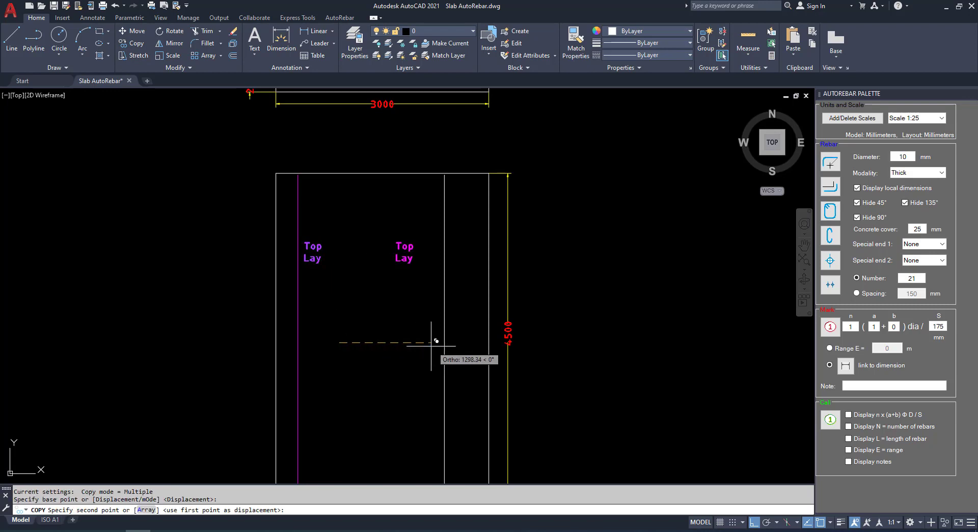
pyautogui.click(458, 340)
pyautogui.press('Escape')
pyautogui.press('Escape')
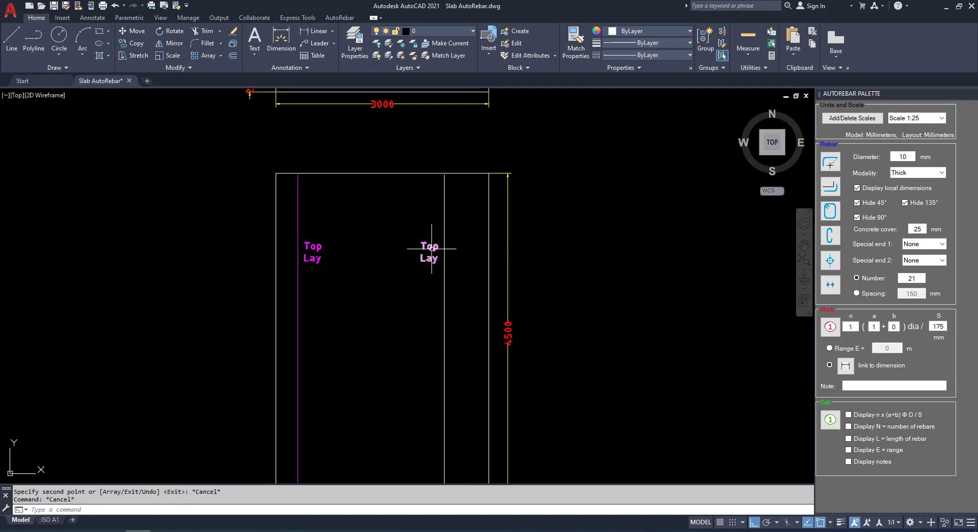
pyautogui.doubleClick(432, 248)
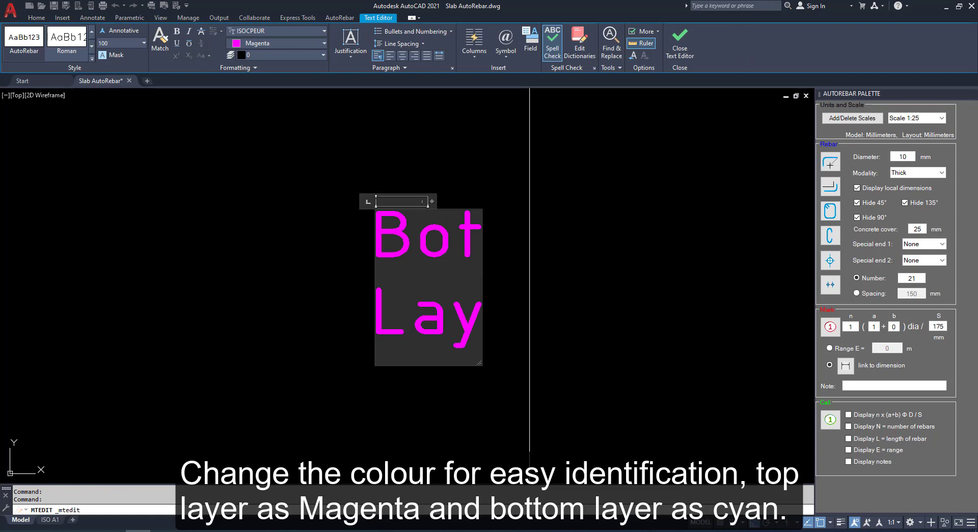
# Finish the 'Bot Lay' label and colour it and the right bar line cyan.
pyautogui.click(582, 295)
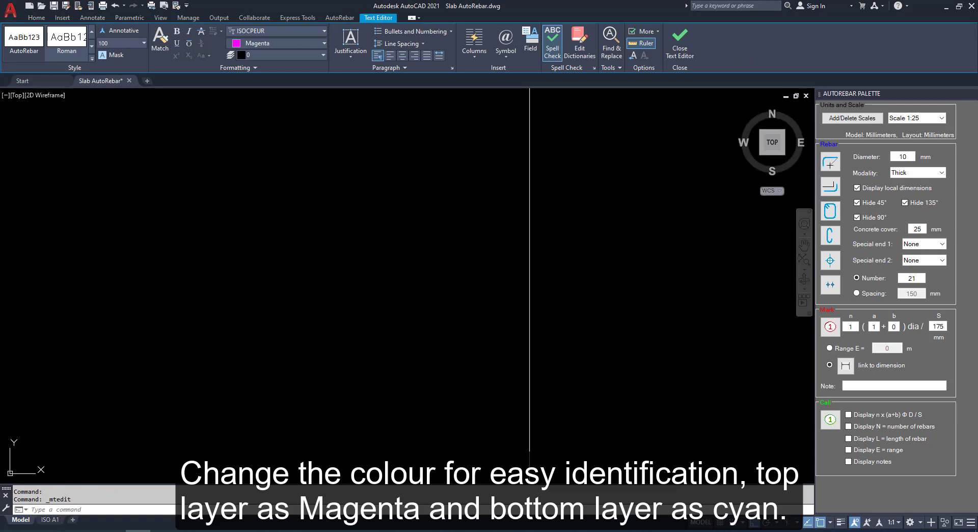
pyautogui.scroll(-8, 530, 314)
pyautogui.moveTo(451, 305); pyautogui.dragTo(396, 288, button='middle')
pyautogui.click(475, 234)
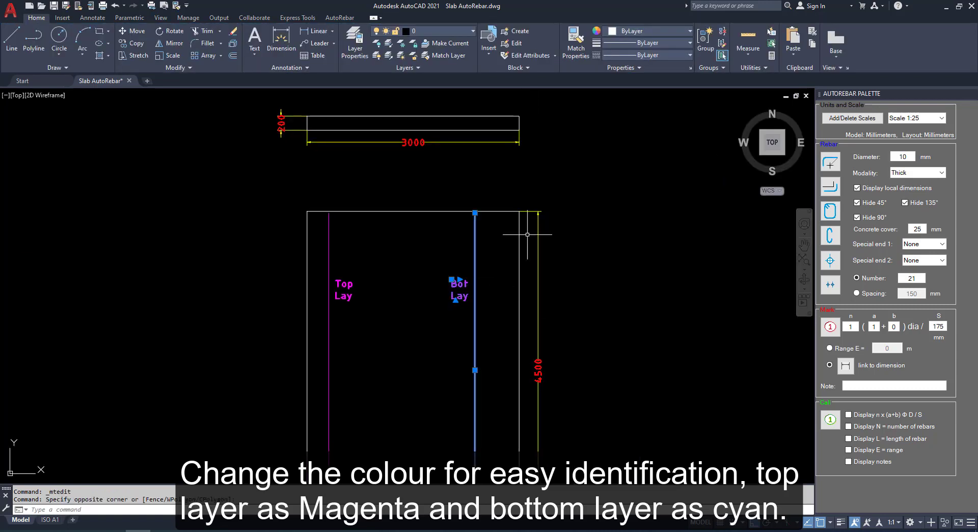
pyautogui.click(647, 32)
pyautogui.click(641, 134)
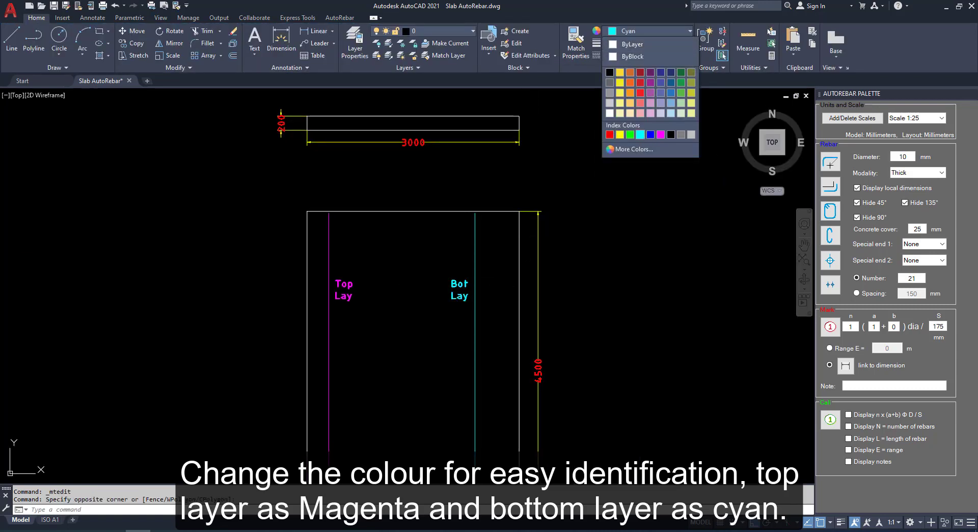
pyautogui.press('Escape')
pyautogui.press('Escape')
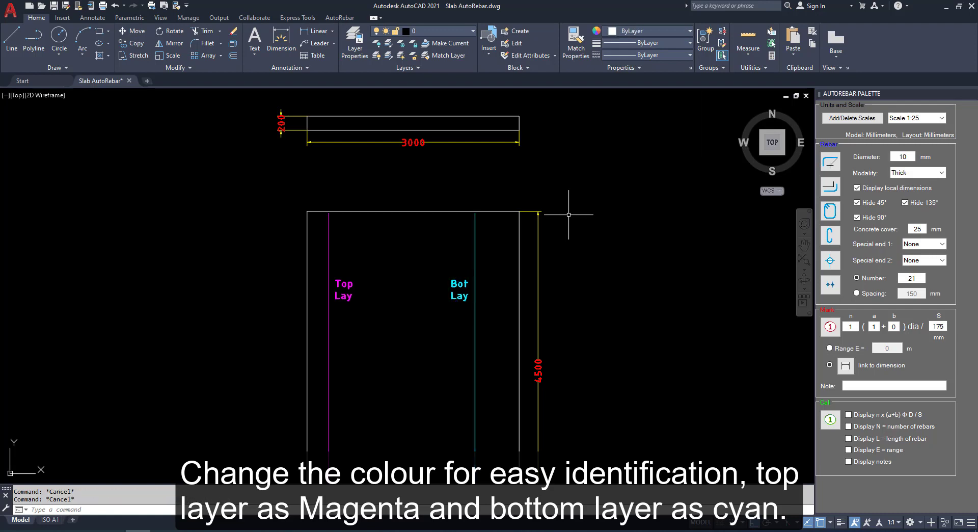
# Grip-stretch both ends of the vertical 4500 dimension onto the cyan bar line.
pyautogui.scroll(6, 541, 214)
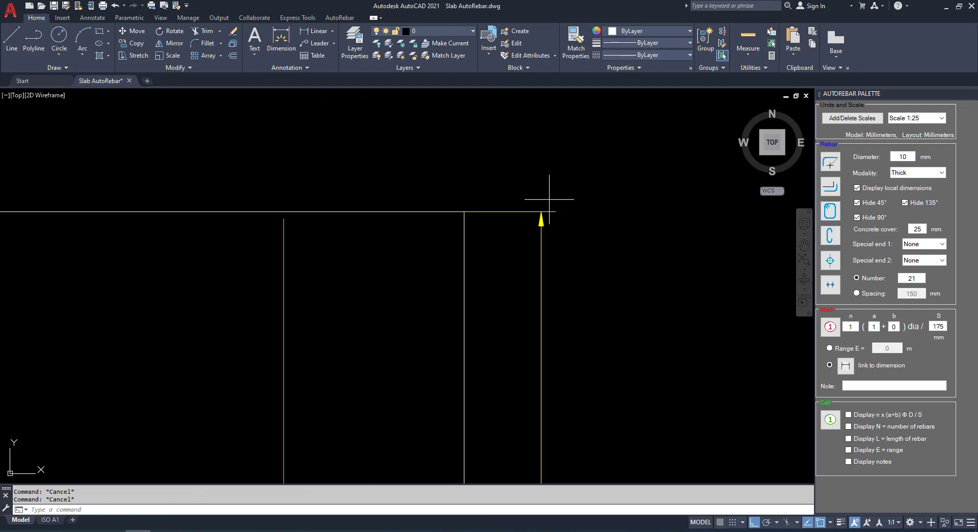
pyautogui.click(542, 216)
pyautogui.click(490, 230)
pyautogui.click(464, 211)
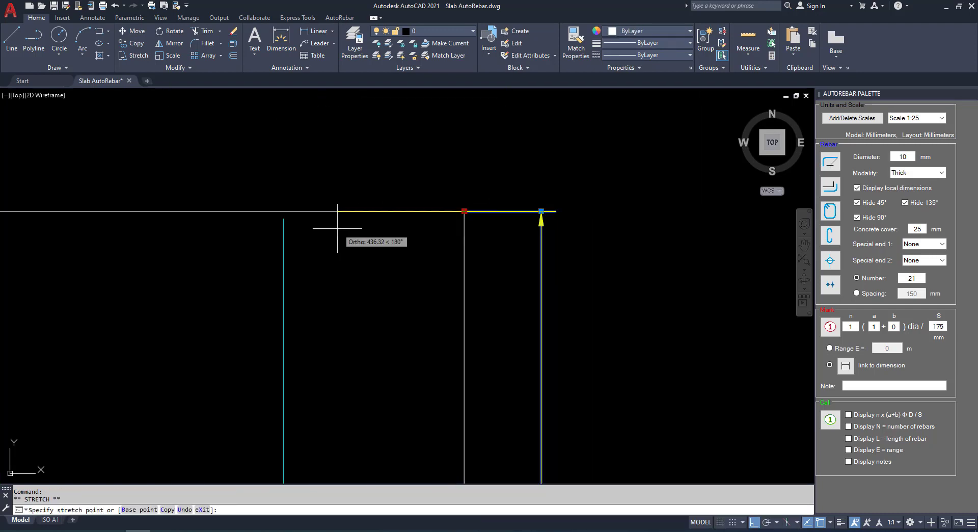
pyautogui.click(284, 211)
pyautogui.scroll(-6, 532, 281)
pyautogui.scroll(-5, 532, 280)
pyautogui.scroll(10, 502, 356)
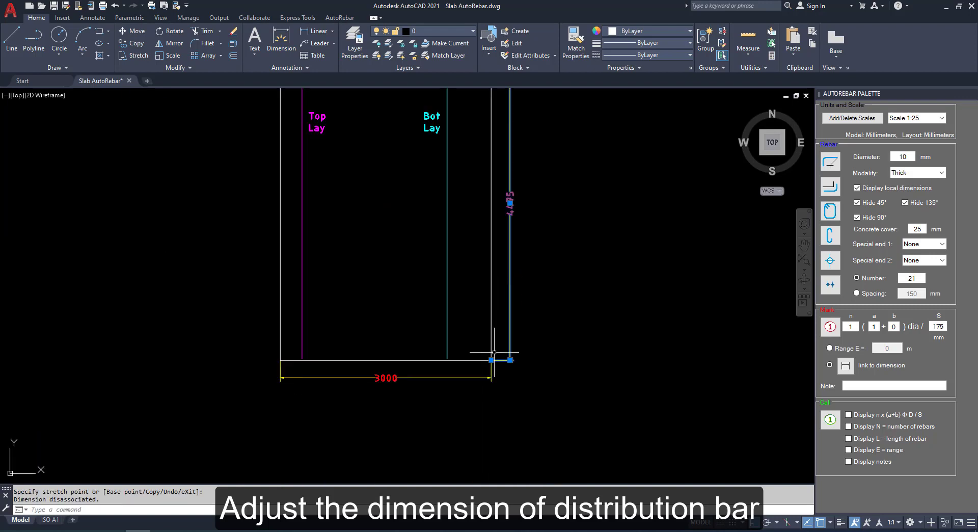
pyautogui.click(545, 364)
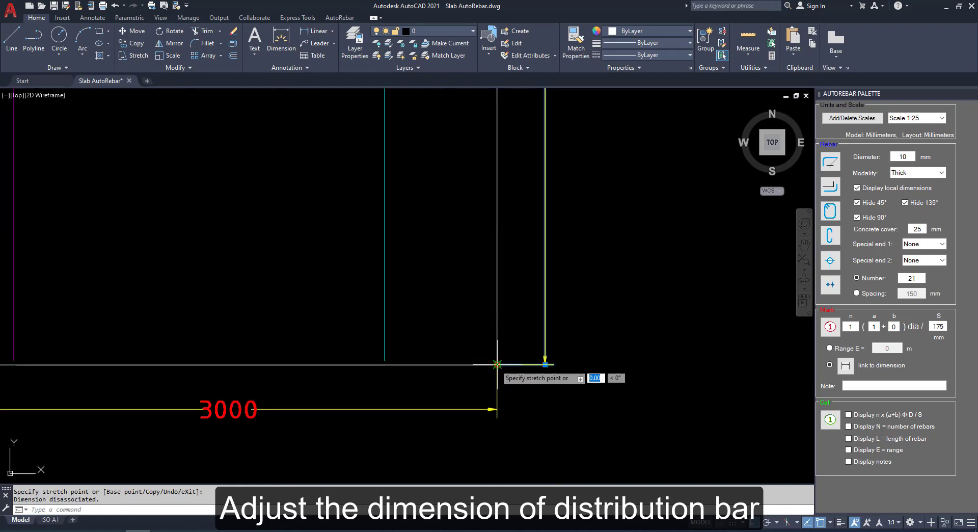
pyautogui.click(385, 364)
pyautogui.scroll(-6, 415, 317)
# Offset the slab section outline 25 mm inward.
pyautogui.moveTo(385, 198); pyautogui.dragTo(385, 315, button='middle')
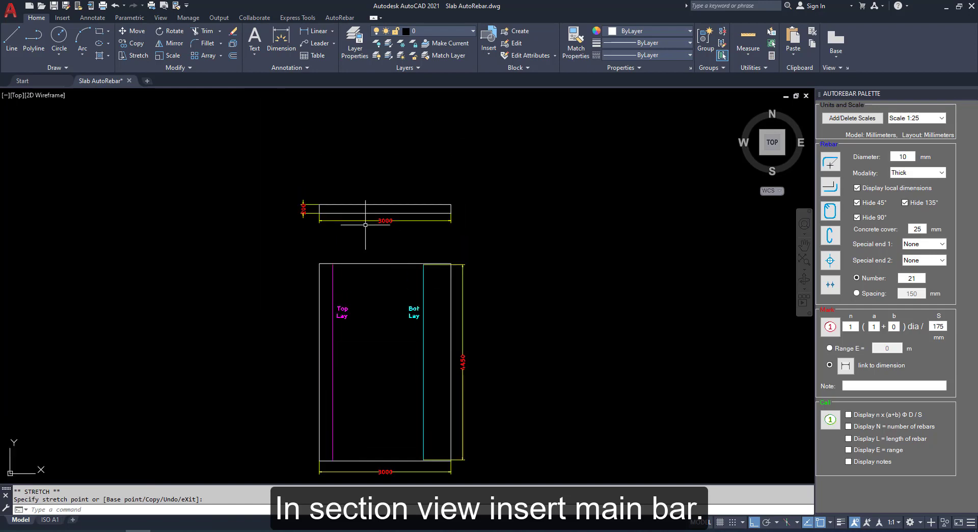
pyautogui.press('Escape')
pyautogui.scroll(4, 331, 215)
pyautogui.moveTo(335, 216); pyautogui.dragTo(331, 176, button='middle')
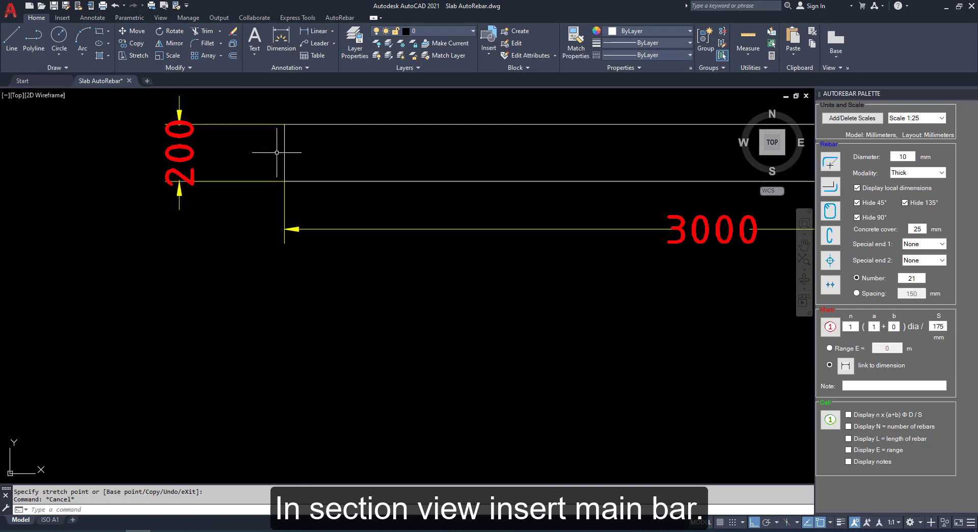
pyautogui.click(233, 55)
pyautogui.moveTo(308, 160); pyautogui.dragTo(278, 194, button='middle')
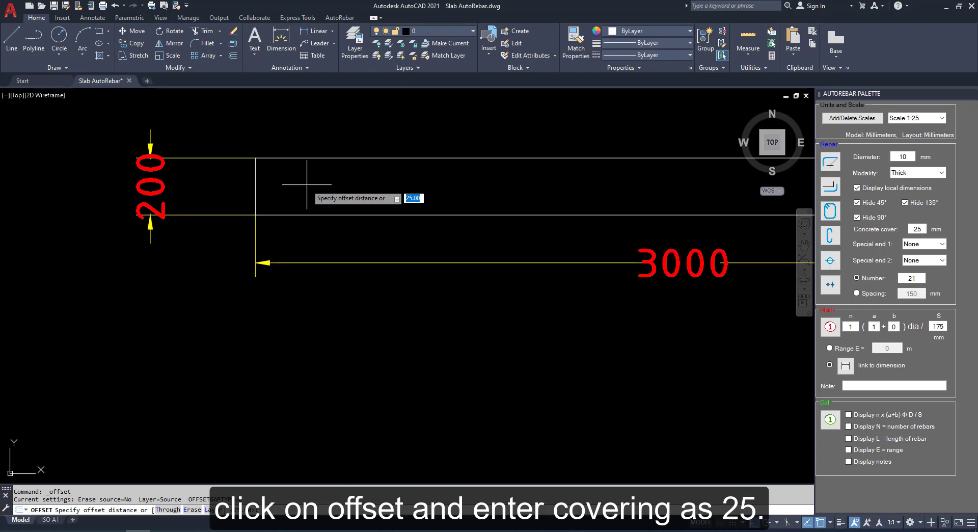
pyautogui.press('Return')
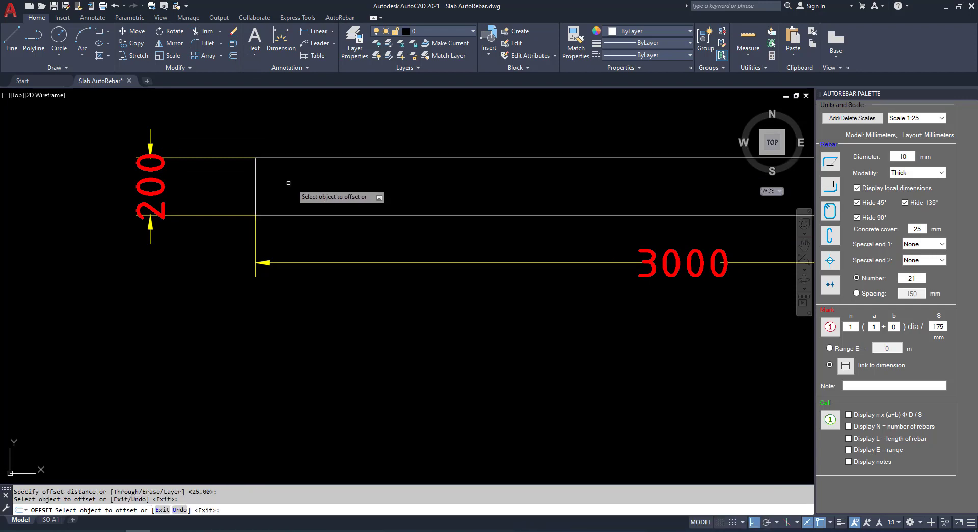
pyautogui.click(253, 183)
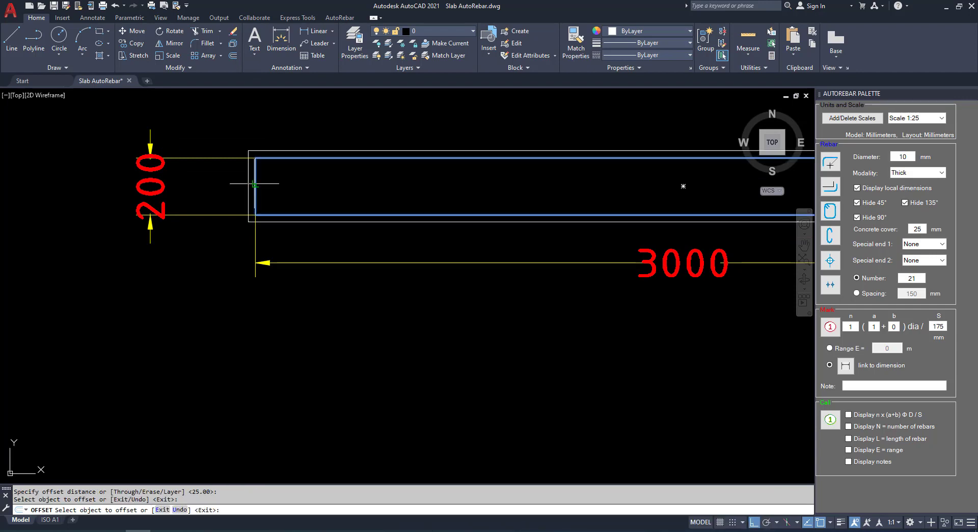
pyautogui.click(384, 202)
pyautogui.press('Escape')
# Trim away the inner rectangle's top edge to leave the main bar shape.
pyautogui.click(203, 31)
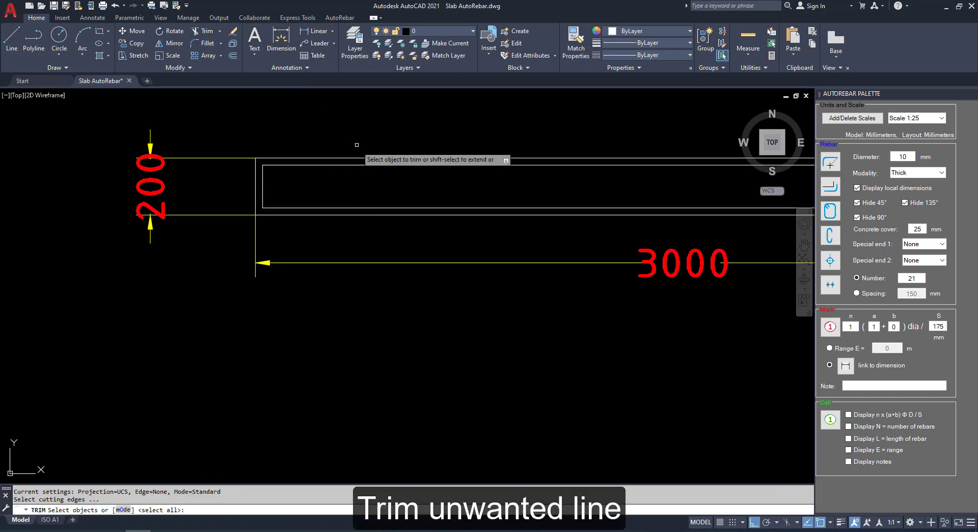
pyautogui.click(375, 165)
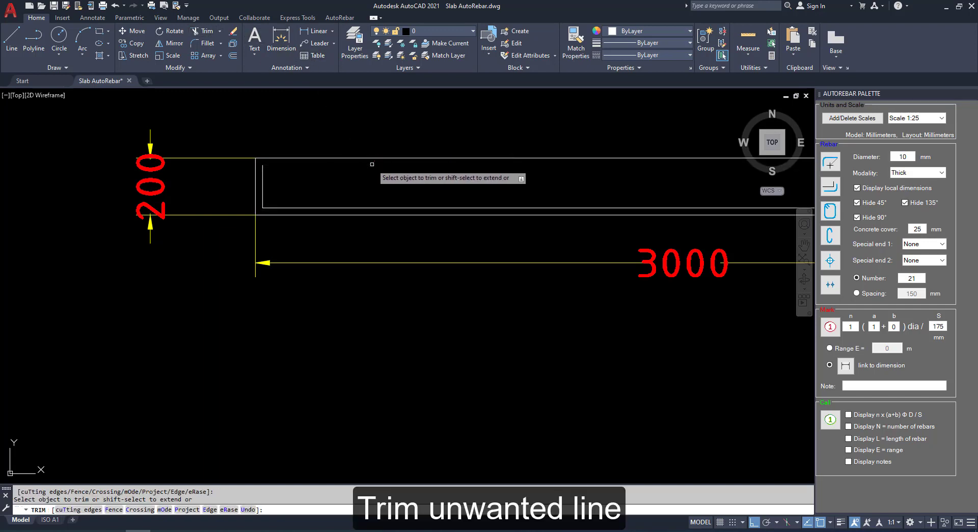
pyautogui.press('Escape')
pyautogui.press('Escape')
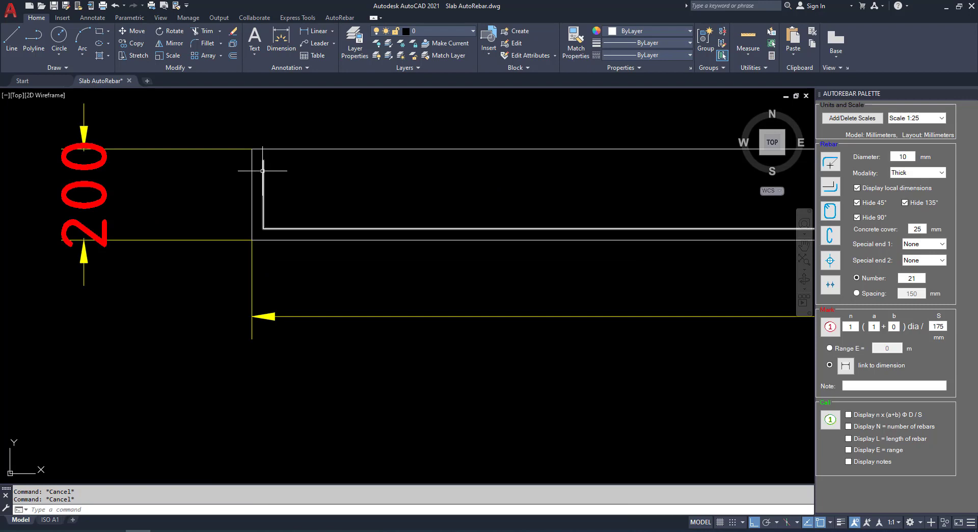
# Mirror the U-shaped bottom bar across a horizontal axis at slab mid-height, keeping the original.
pyautogui.click(262, 166)
pyautogui.scroll(-8, 387, 214)
pyautogui.scroll(4, 437, 196)
pyautogui.press('Escape')
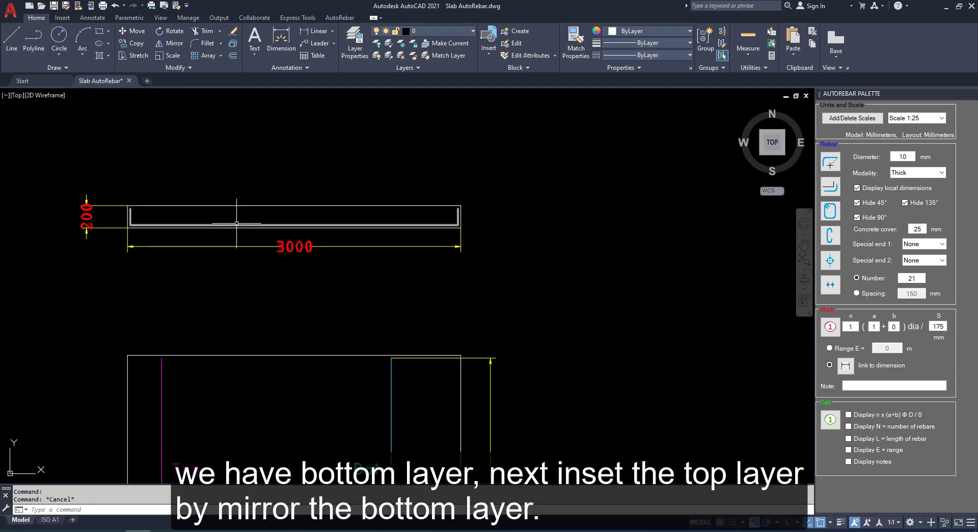
pyautogui.click(168, 45)
pyautogui.scroll(2, 180, 218)
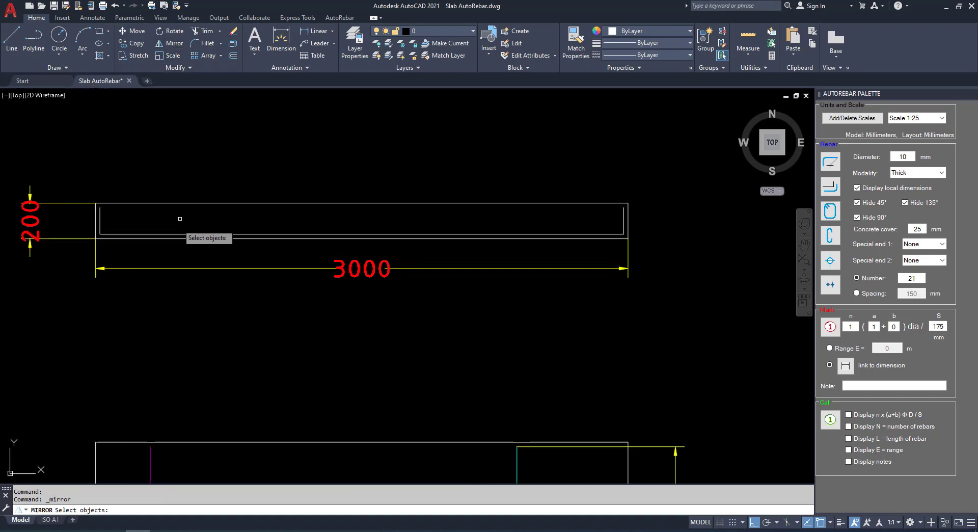
pyautogui.click(177, 231)
pyautogui.press('Return')
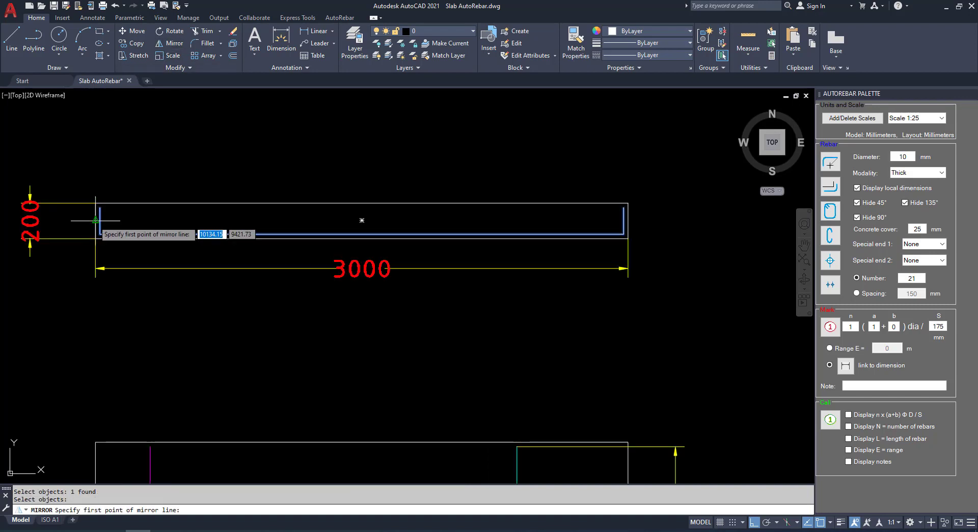
pyautogui.click(95, 220)
pyautogui.click(629, 220)
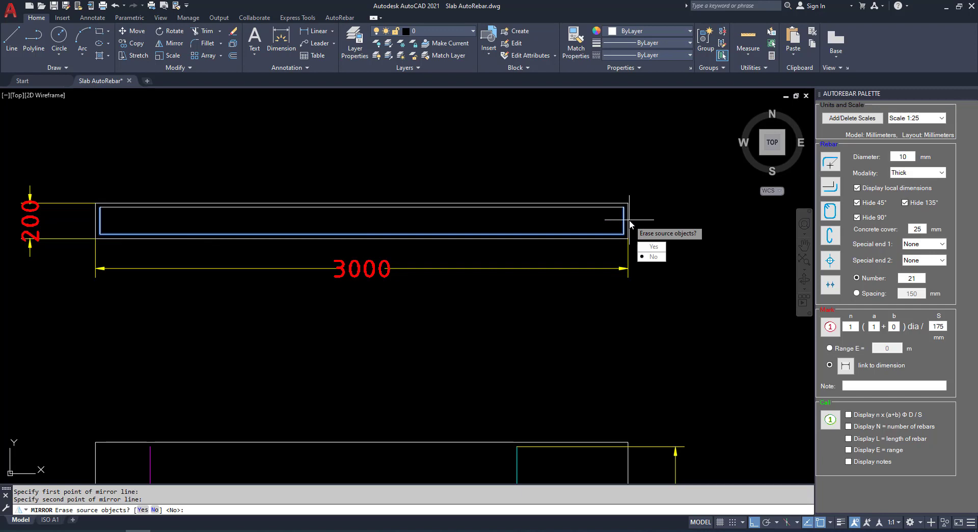
pyautogui.click(653, 257)
pyautogui.scroll(5, 93, 221)
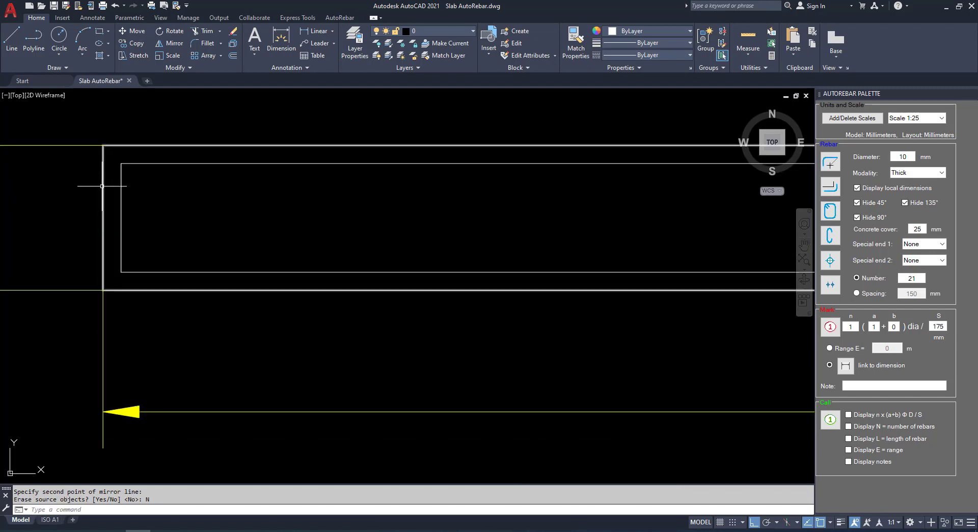
# Grip-stretch the section bar's left leg 140 mm inward.
pyautogui.scroll(2, 116, 177)
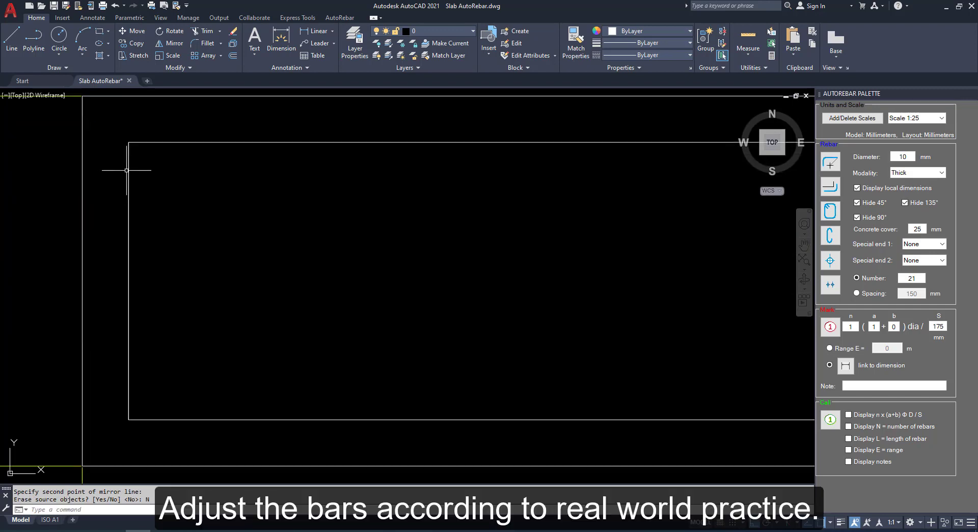
pyautogui.click(138, 161)
pyautogui.click(103, 168)
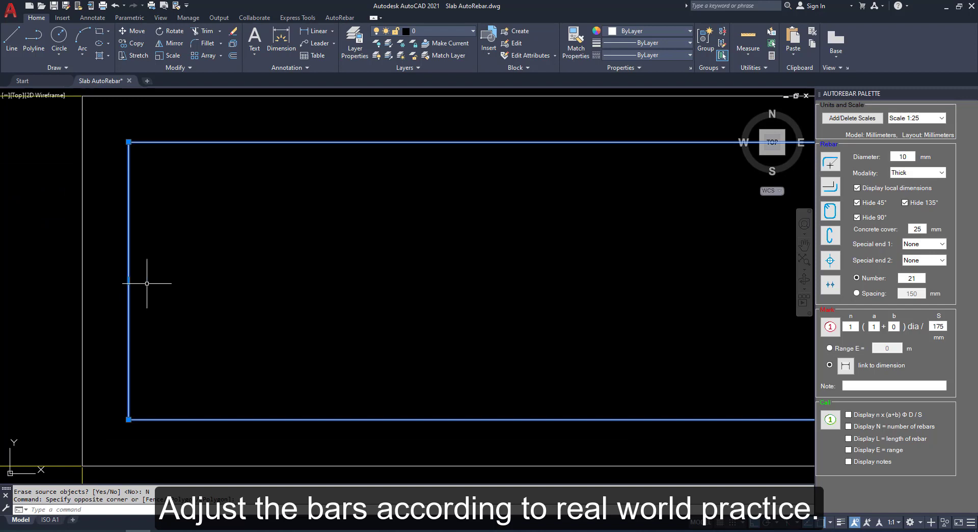
pyautogui.press('Escape')
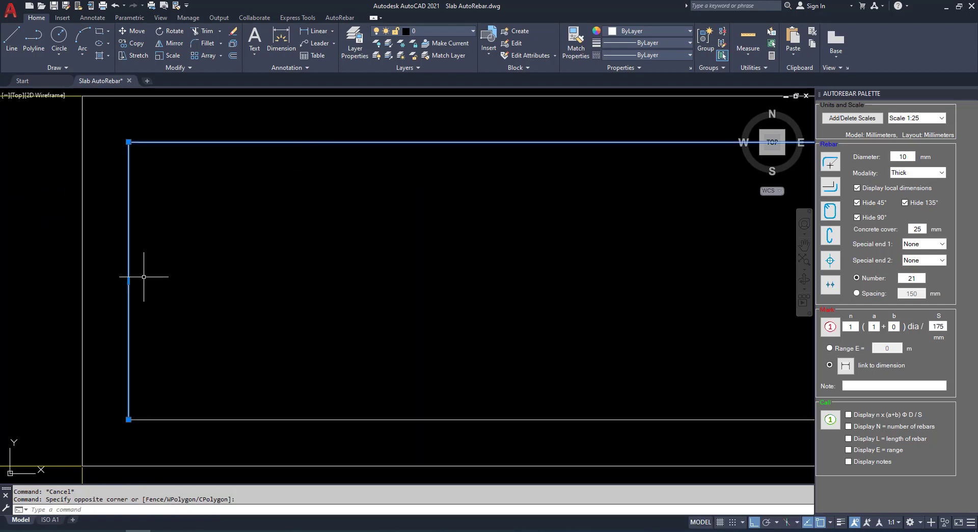
pyautogui.click(129, 280)
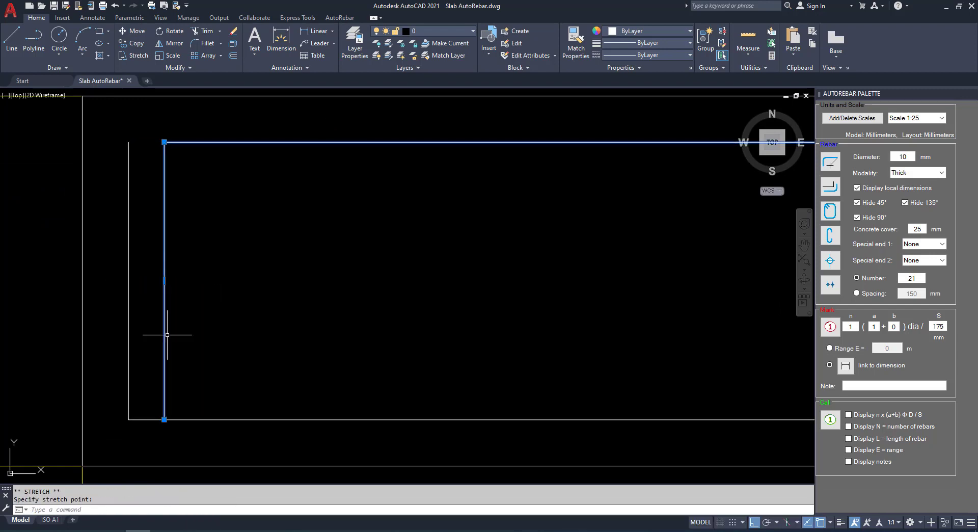
pyautogui.write('140')
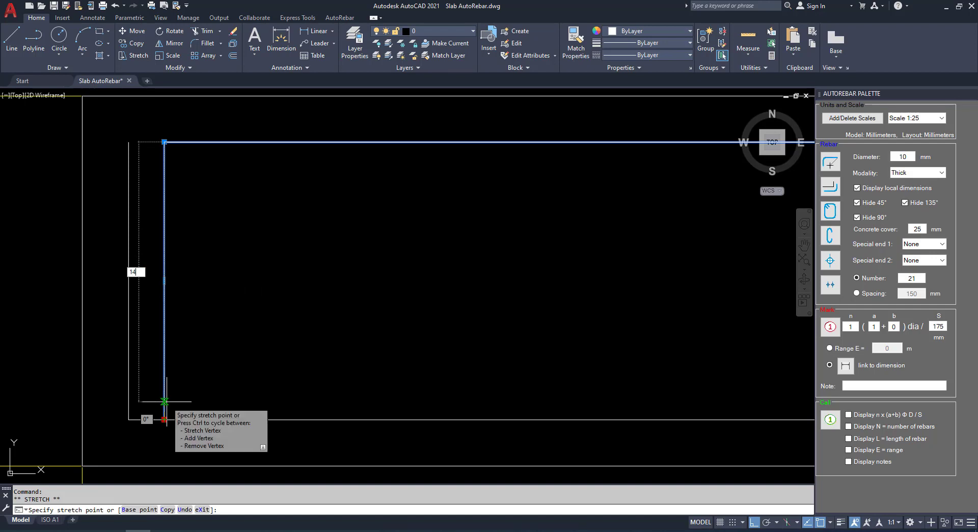
pyautogui.press('Return')
pyautogui.scroll(-6, 264, 341)
pyautogui.press('Escape')
# Grip-stretch the bar's right-end leg by 10 mm.
pyautogui.moveTo(774, 407); pyautogui.dragTo(56, 341, button='middle')
pyautogui.scroll(6, 428, 246)
pyautogui.click(303, 134)
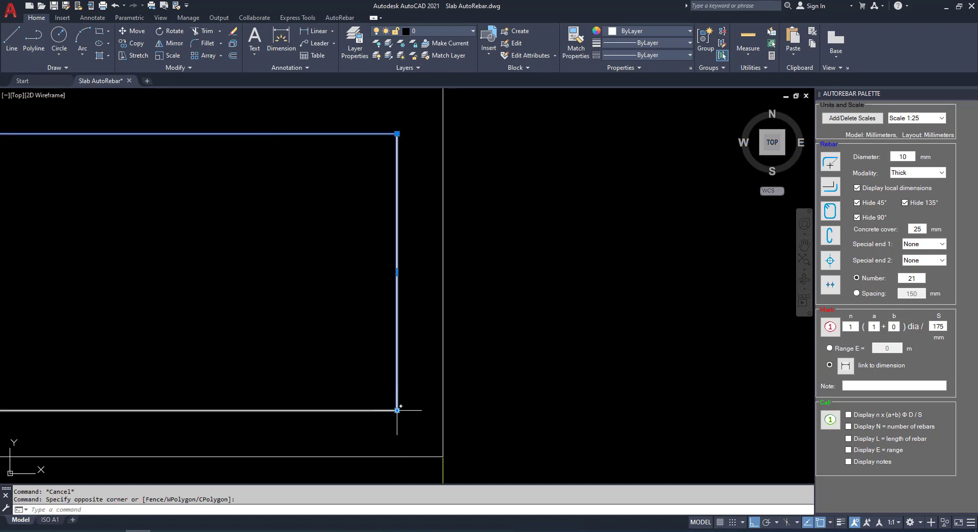
pyautogui.click(397, 263)
pyautogui.write('10')
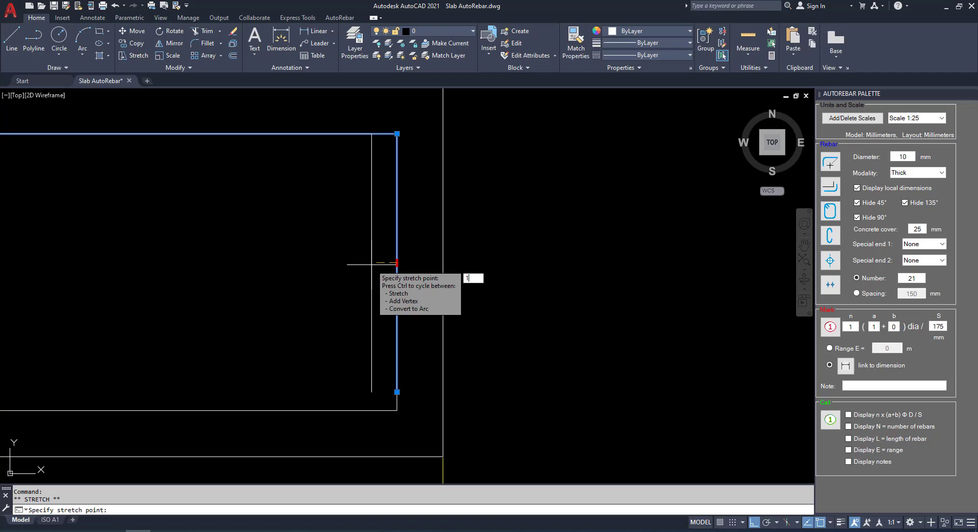
pyautogui.press('Return')
pyautogui.press('Escape')
pyautogui.scroll(-7, 409, 285)
pyautogui.scroll(2, 236, 288)
pyautogui.scroll(1, 694, 284)
# Snap the 3000 length dimension's ends to the bar corners so it reads 2950.
pyautogui.click(695, 285)
pyautogui.click(639, 292)
pyautogui.scroll(3, 654, 283)
pyautogui.click(727, 264)
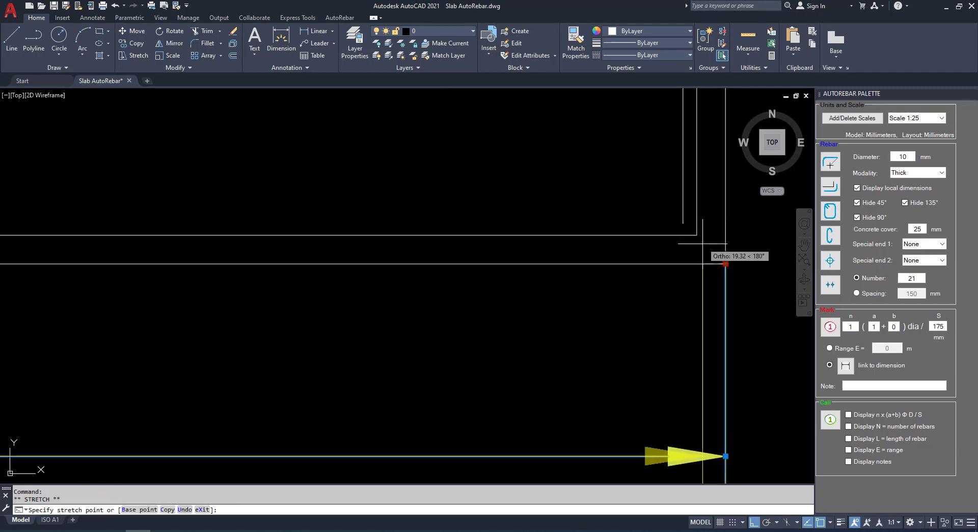
pyautogui.click(698, 237)
pyautogui.scroll(-5, 683, 245)
pyautogui.moveTo(586, 266); pyautogui.dragTo(652, 341, button='middle')
pyautogui.scroll(4, 441, 321)
pyautogui.click(351, 320)
pyautogui.click(369, 303)
pyautogui.press('Escape')
pyautogui.scroll(-3, 38, 319)
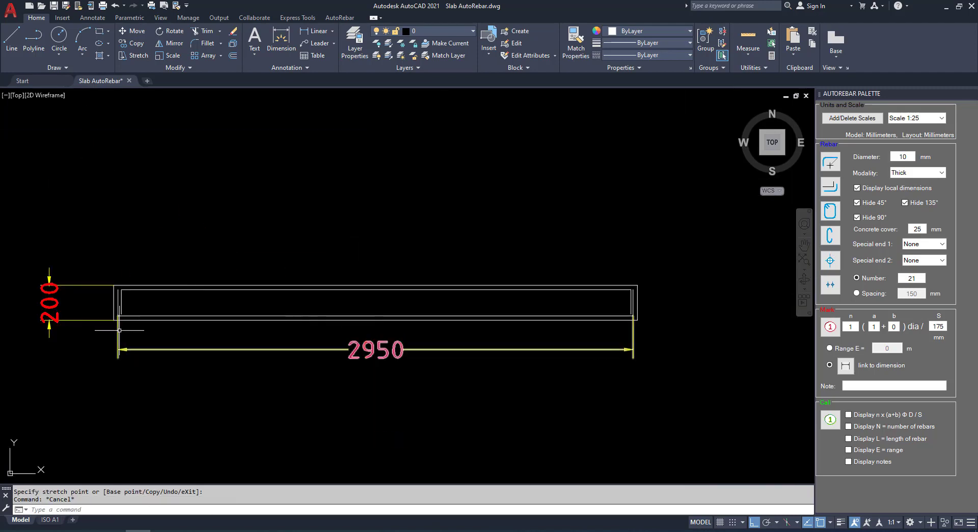
pyautogui.moveTo(272, 317); pyautogui.dragTo(333, 232, button='middle')
pyautogui.scroll(-1, 311, 153)
pyautogui.scroll(2, 345, 203)
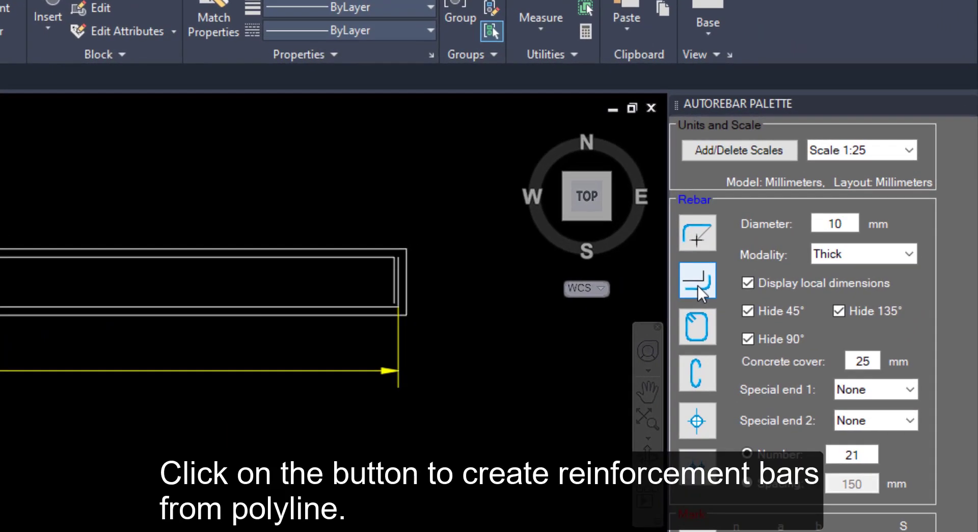
# Convert the RF bar polyline into an AutoRebar bar with Display local dimensions turned off.
pyautogui.click(692, 290)
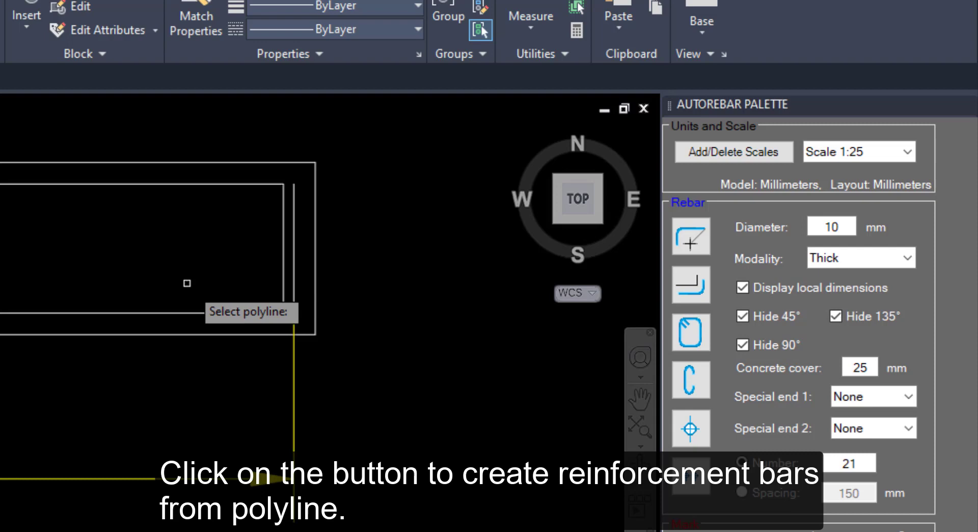
pyautogui.click(614, 213)
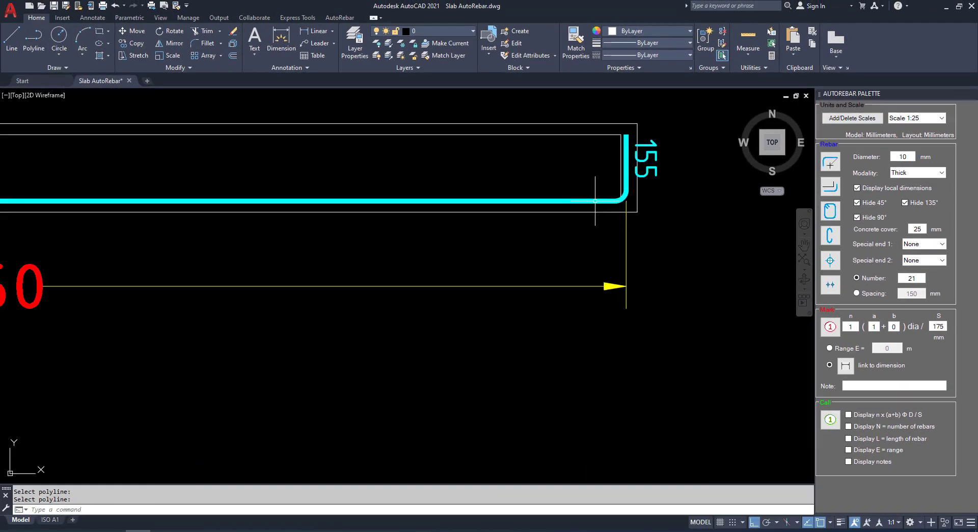
pyautogui.moveTo(181, 223); pyautogui.dragTo(573, 244, button='middle')
pyautogui.doubleClick(573, 235)
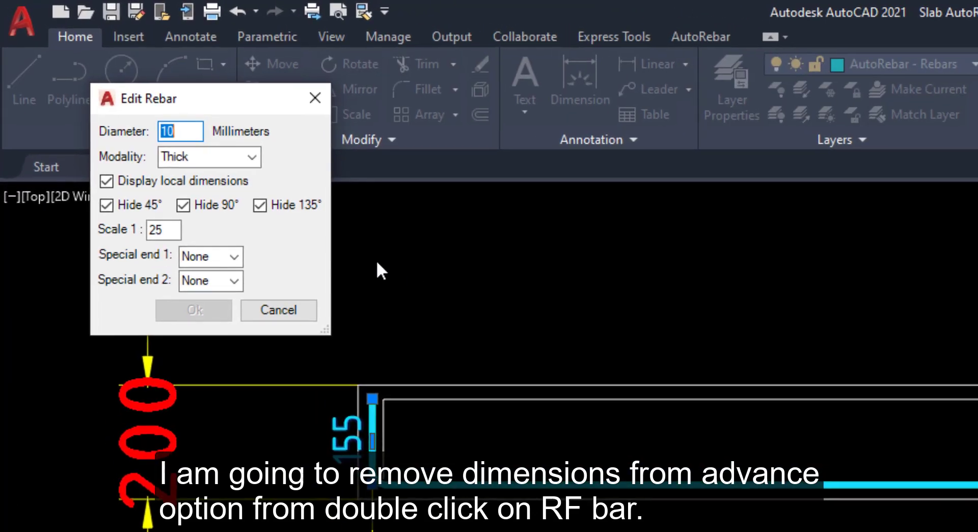
pyautogui.click(114, 184)
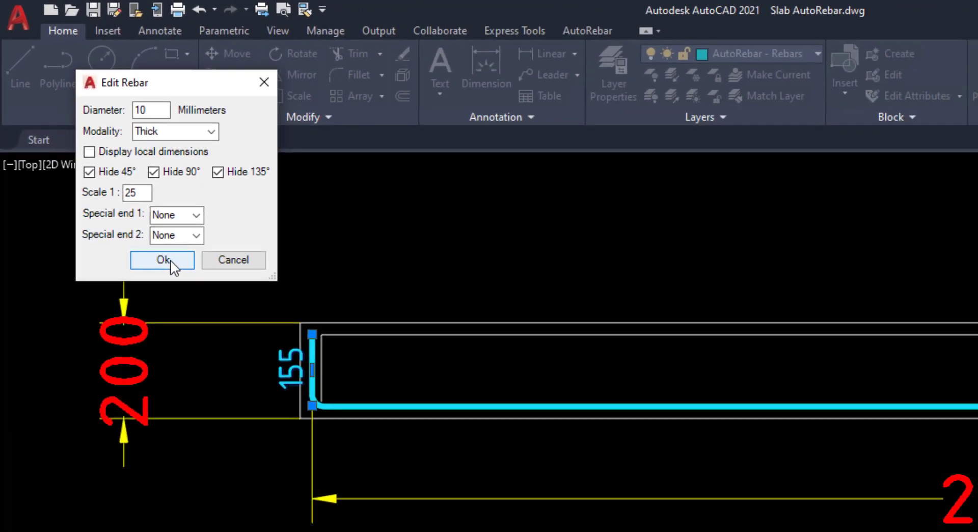
pyautogui.click(170, 261)
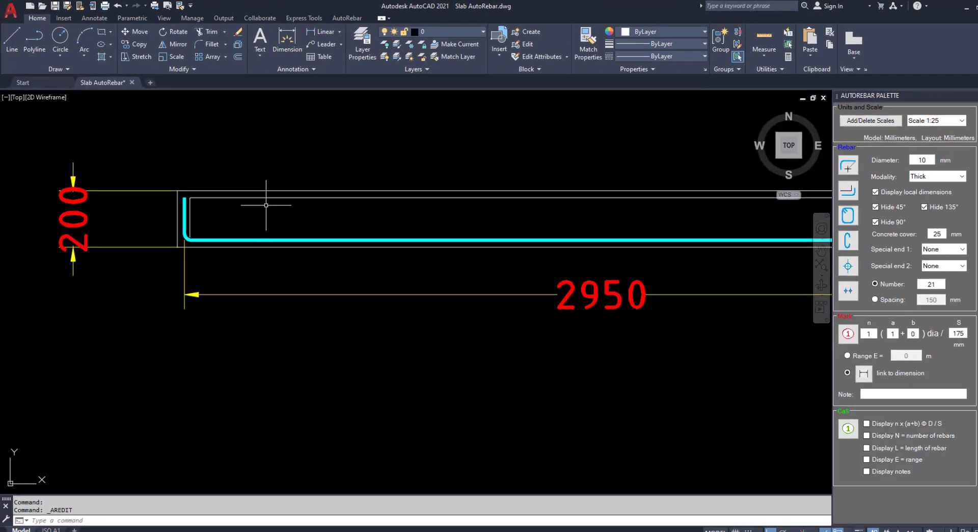
pyautogui.scroll(-4, 387, 235)
pyautogui.moveTo(388, 236); pyautogui.dragTo(313, 229, button='middle')
pyautogui.scroll(2, 441, 221)
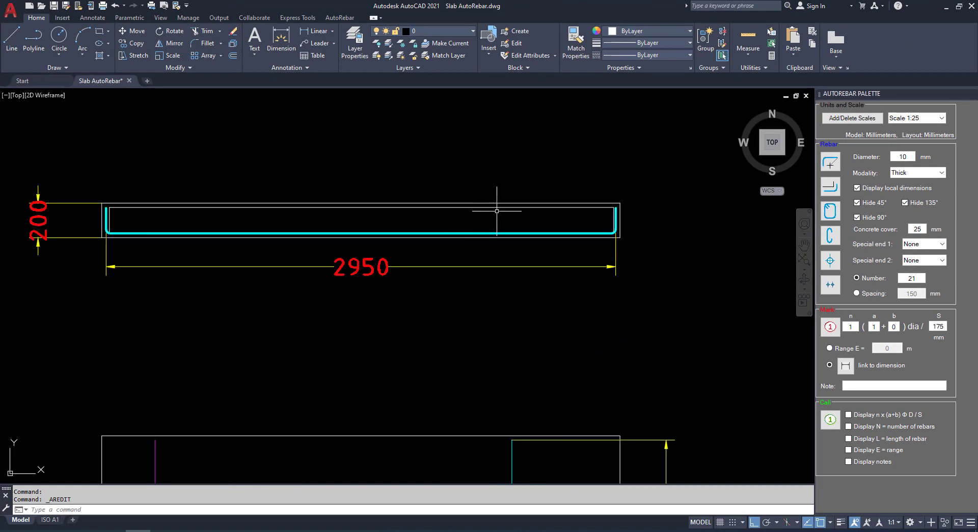
# Convert the remaining top main bar polyline into an AutoRebar bar with PRebar.
pyautogui.click(830, 187)
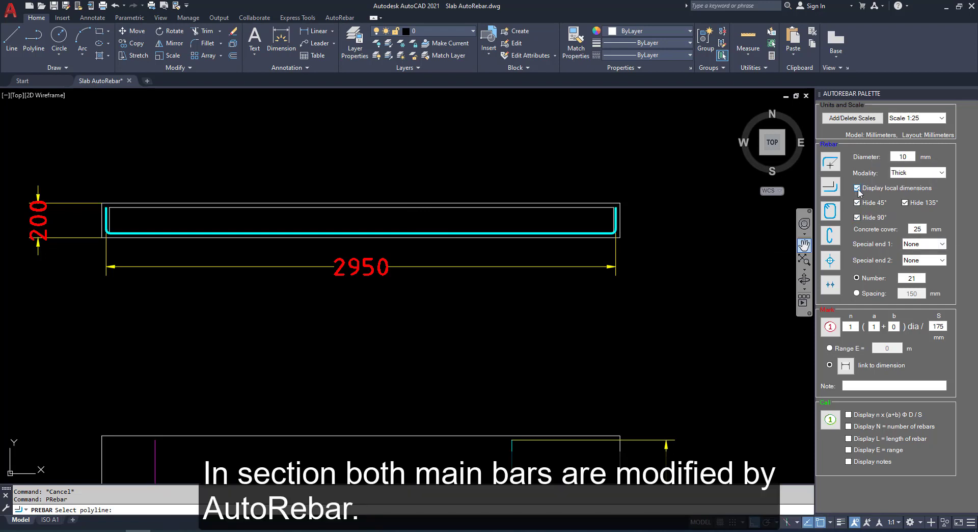
pyautogui.click(371, 208)
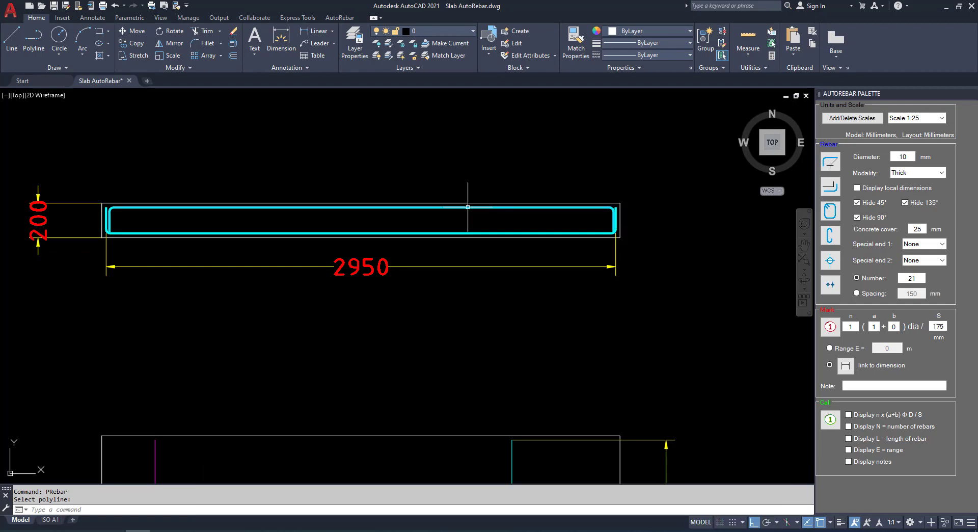
pyautogui.scroll(-2, 474, 217)
pyautogui.moveTo(461, 273); pyautogui.dragTo(457, 206, button='middle')
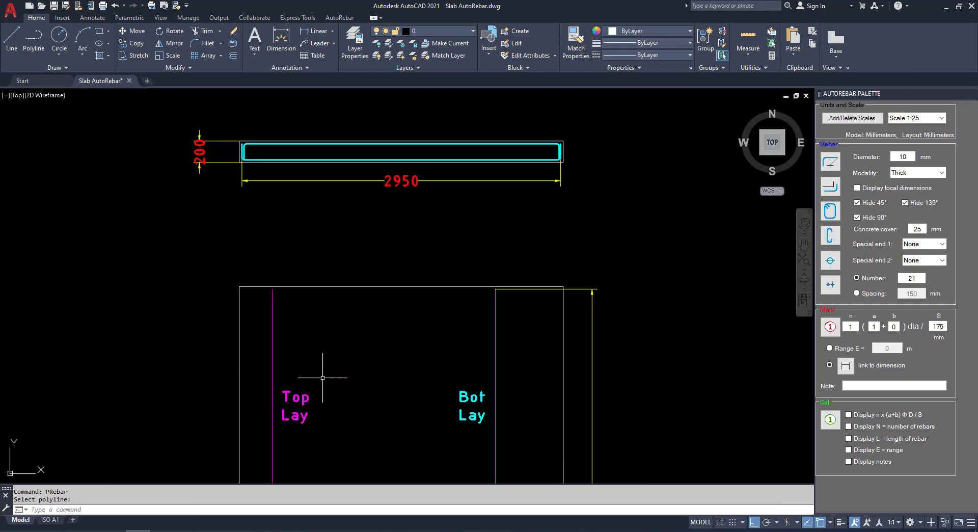
pyautogui.scroll(2, 429, 104)
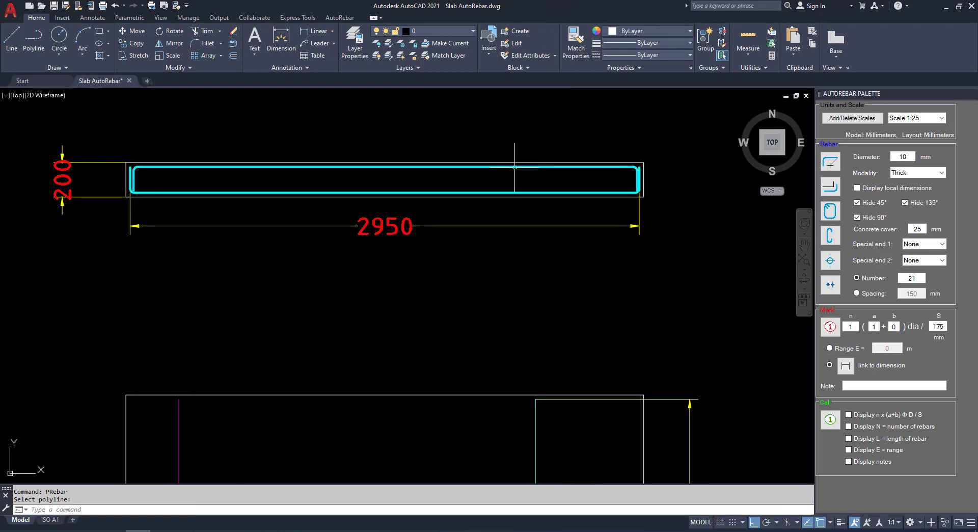
pyautogui.click(669, 31)
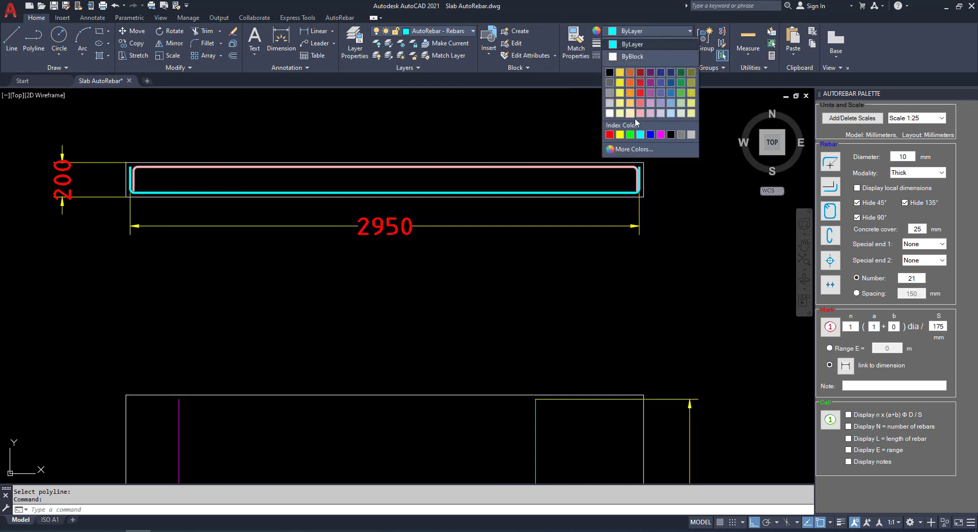
# Color the section's top bar magenta and turn the plan's Top Lay and Bot Lay lines into polyline rebars.
pyautogui.click(661, 135)
pyautogui.press('Escape')
pyautogui.press('Escape')
pyautogui.write('Pe')
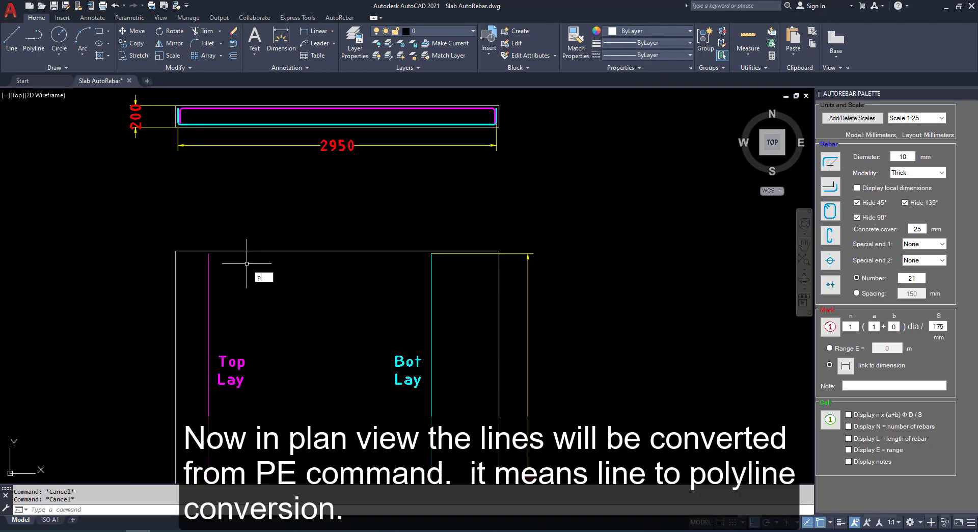
pyautogui.press('Return')
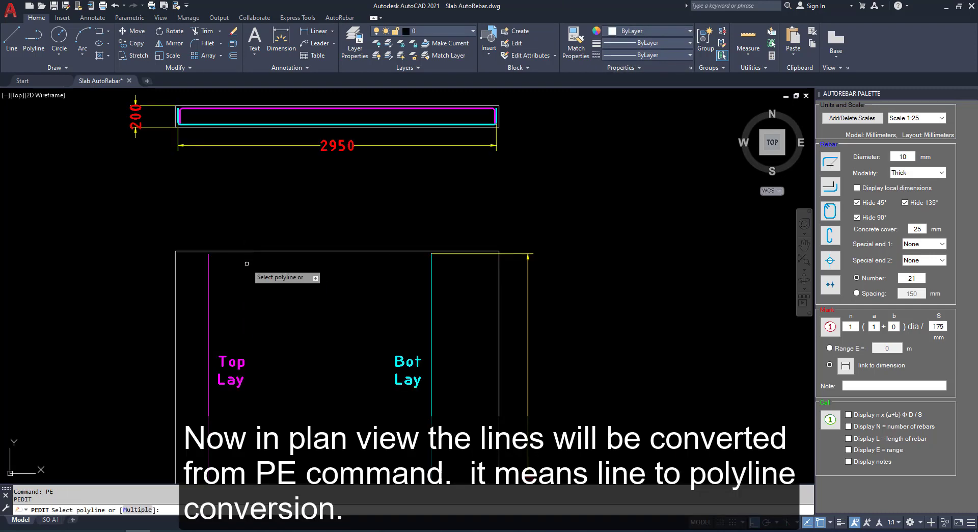
pyautogui.click(209, 278)
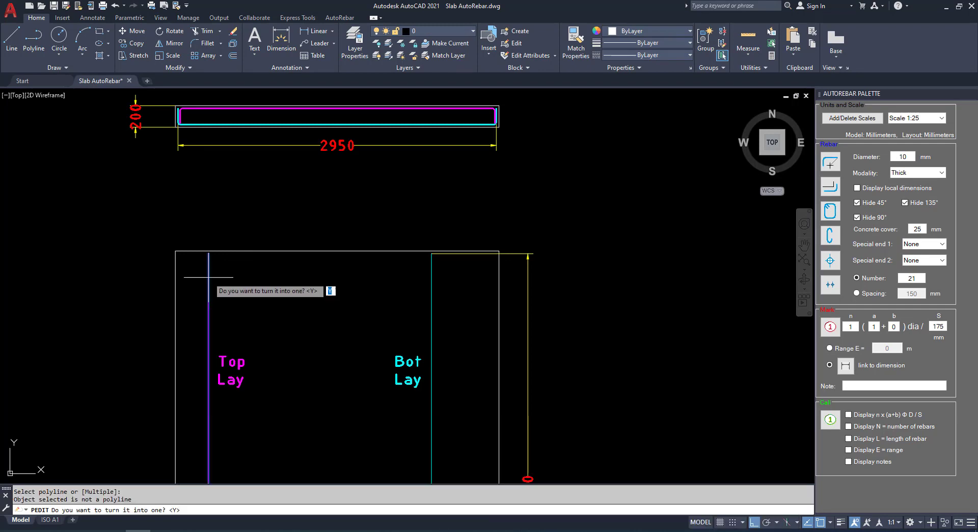
pyautogui.press('Return')
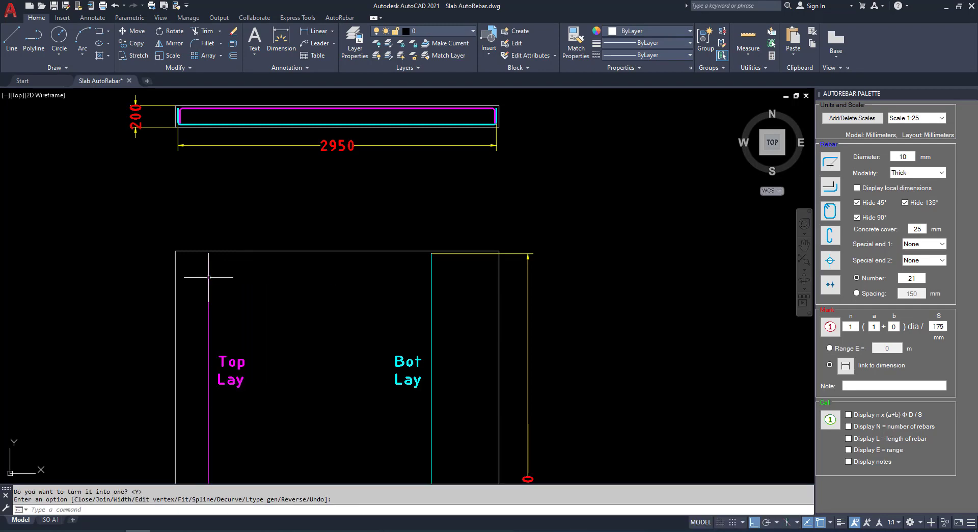
pyautogui.press('Return')
pyautogui.click(432, 291)
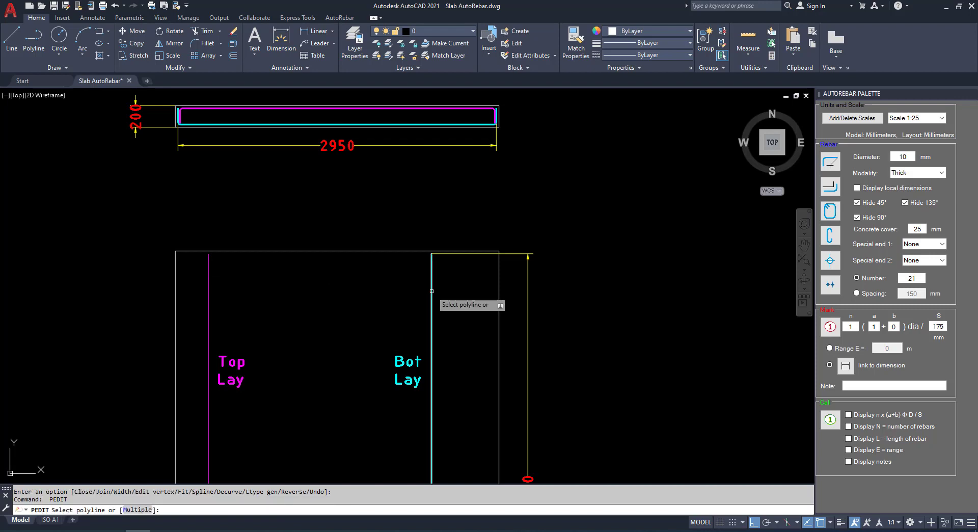
pyautogui.press('Return')
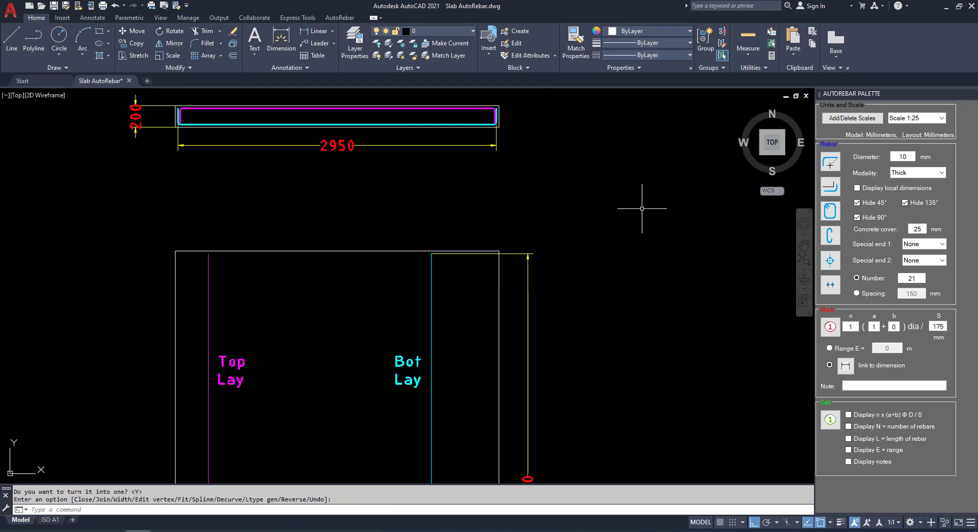
pyautogui.click(835, 187)
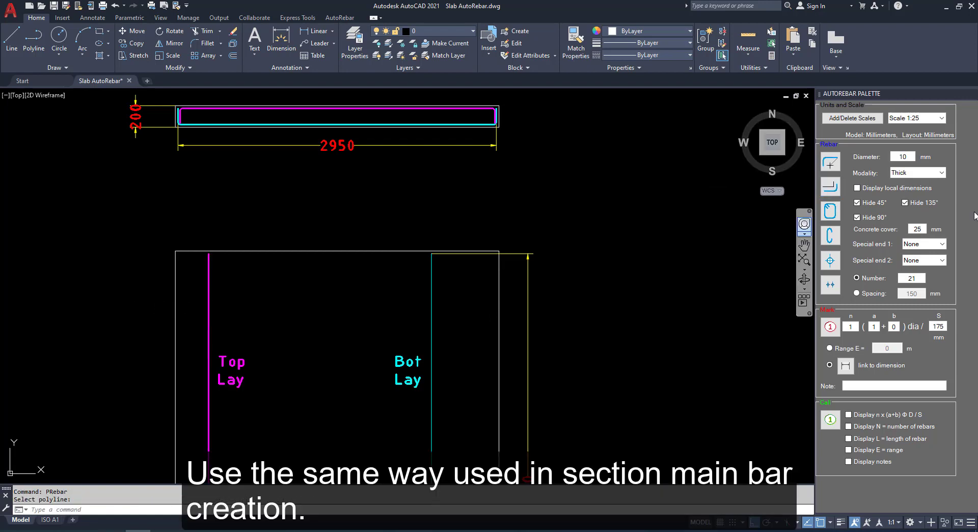
pyautogui.click(831, 187)
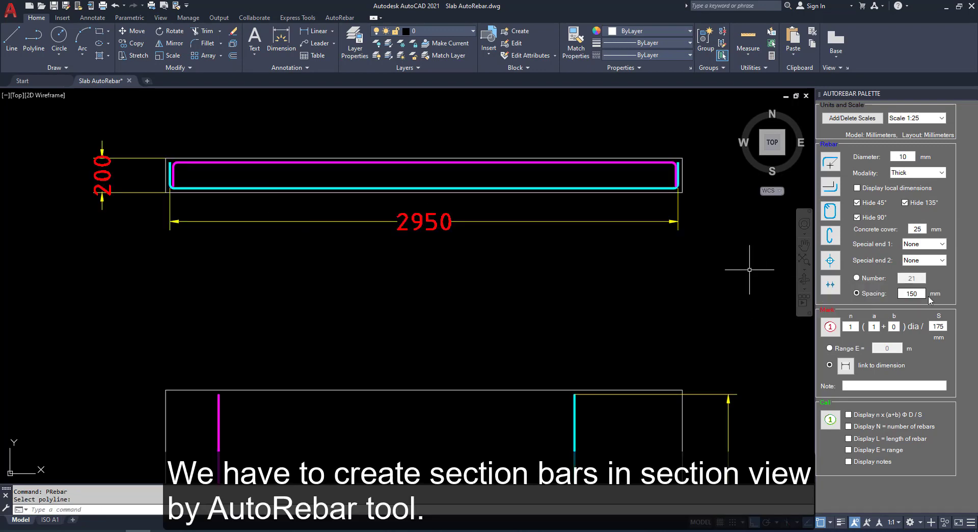
# Place section bars at 200 mm spacing from the slab's left end to its right end.
pyautogui.moveTo(921, 291); pyautogui.dragTo(899, 296)
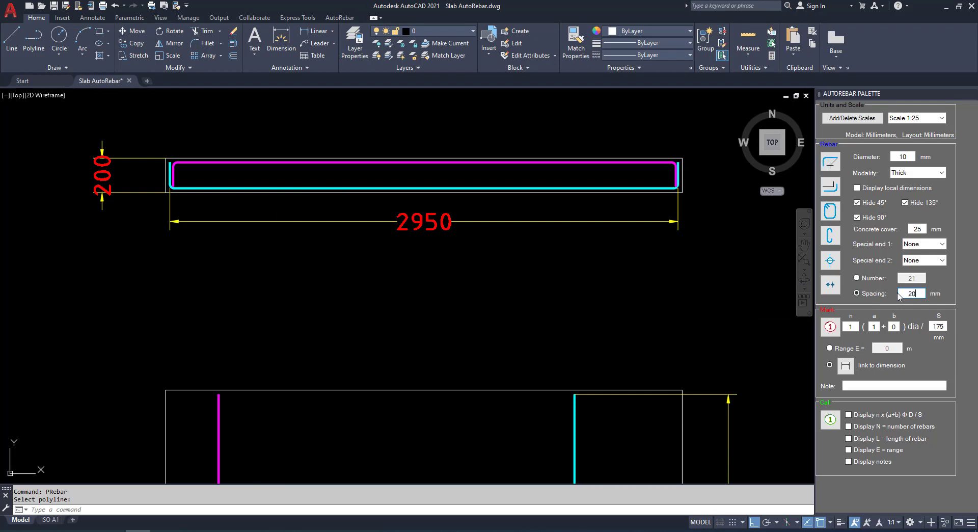
pyautogui.moveTo(917, 293); pyautogui.dragTo(887, 295)
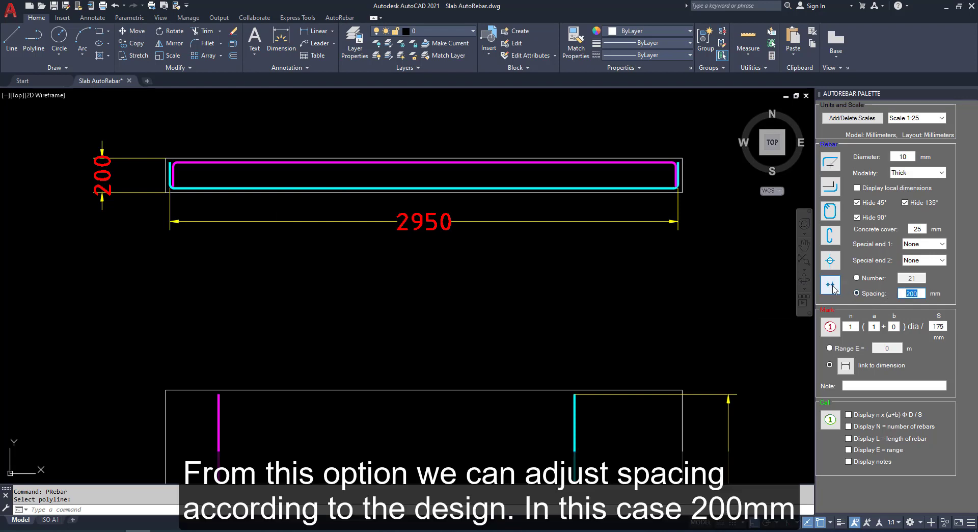
pyautogui.click(833, 290)
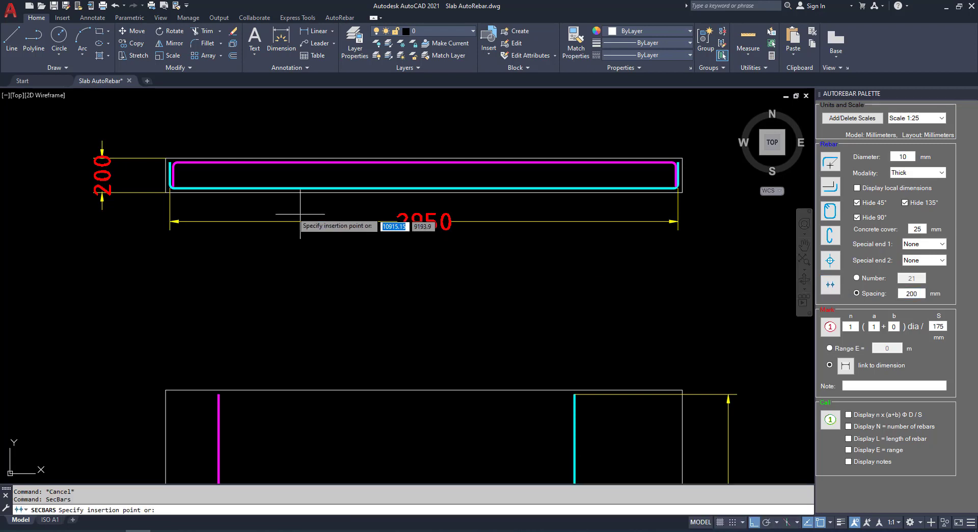
pyautogui.scroll(5, 183, 189)
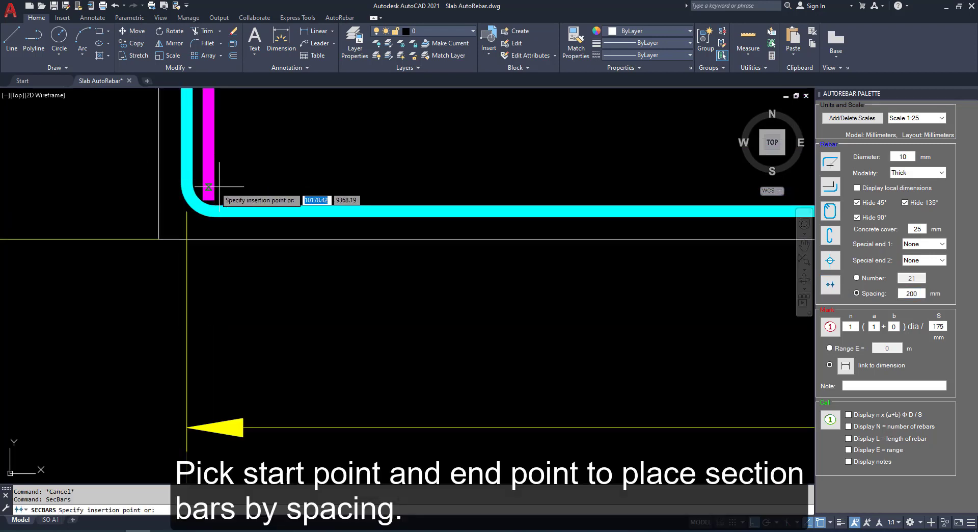
pyautogui.click(220, 182)
pyautogui.scroll(-5, 404, 179)
pyautogui.moveTo(403, 178); pyautogui.dragTo(14, 181, button='middle')
pyautogui.moveTo(642, 167); pyautogui.dragTo(338, 205, button='middle')
pyautogui.scroll(5, 387, 202)
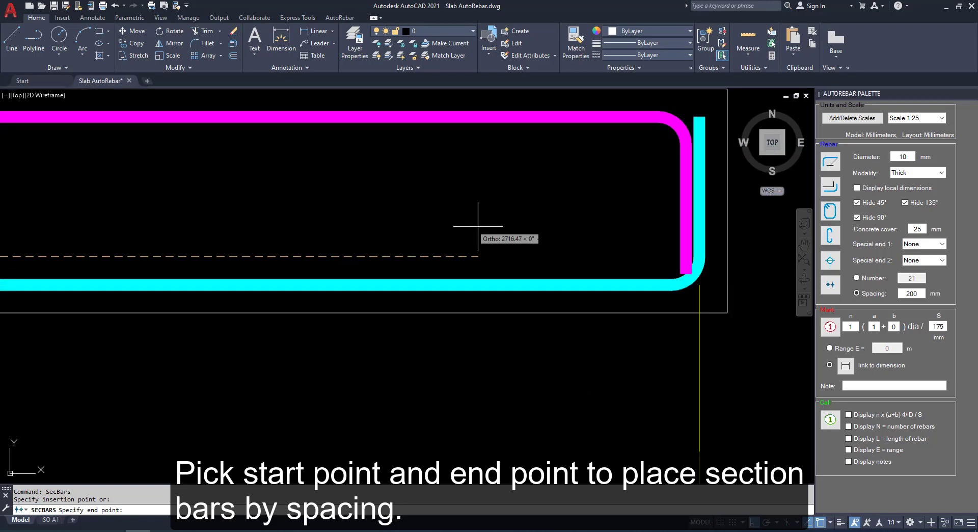
pyautogui.click(653, 259)
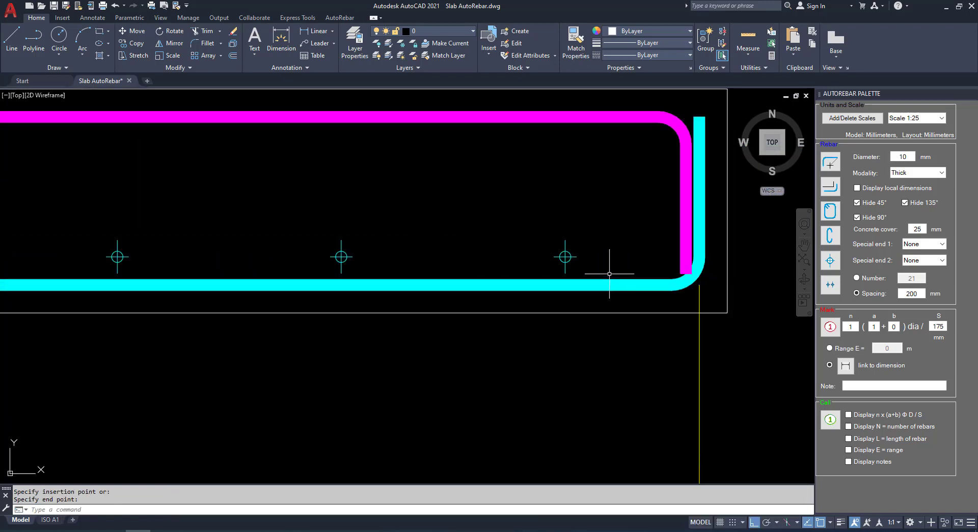
pyautogui.scroll(-4, 609, 274)
pyautogui.scroll(3, 142, 283)
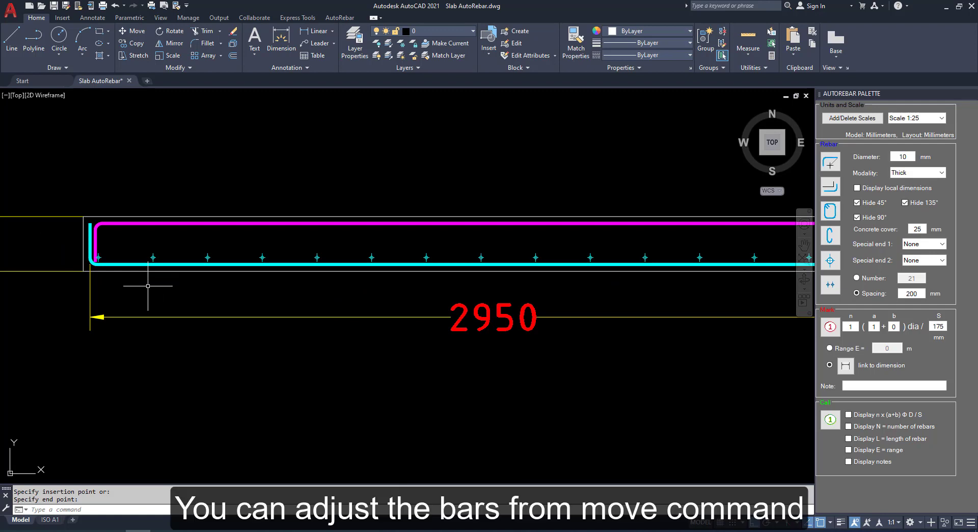
# Move the placed section bars slightly to the right into position.
pyautogui.click(153, 256)
pyautogui.click(129, 33)
pyautogui.scroll(2, 89, 142)
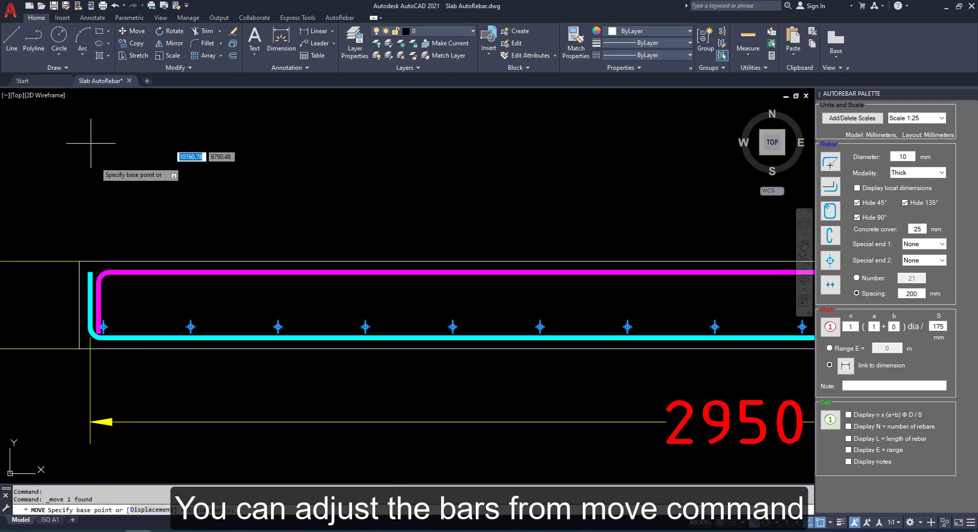
pyautogui.click(96, 165)
pyautogui.click(103, 164)
pyautogui.scroll(-3, 258, 242)
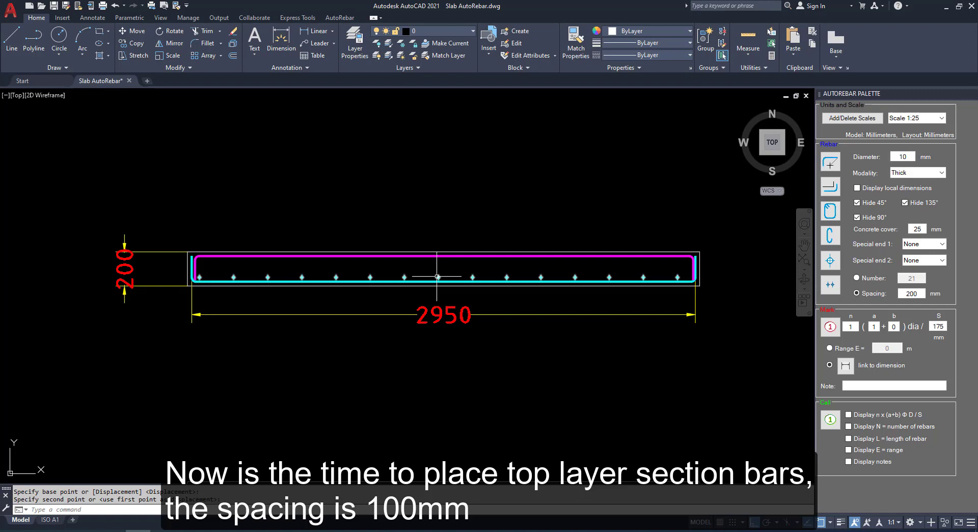
# Place section bars at 100 mm spacing along the top main bar.
pyautogui.click(830, 284)
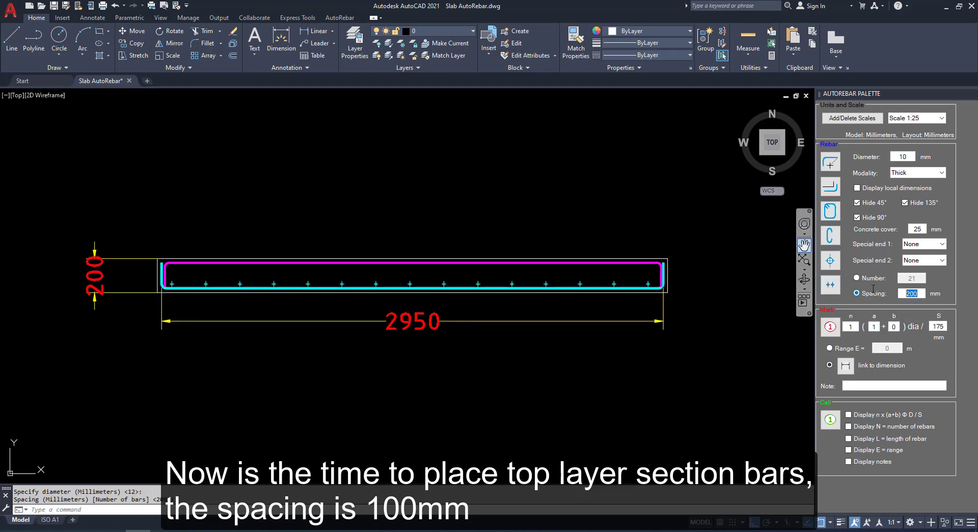
pyautogui.click(836, 286)
pyautogui.scroll(6, 182, 299)
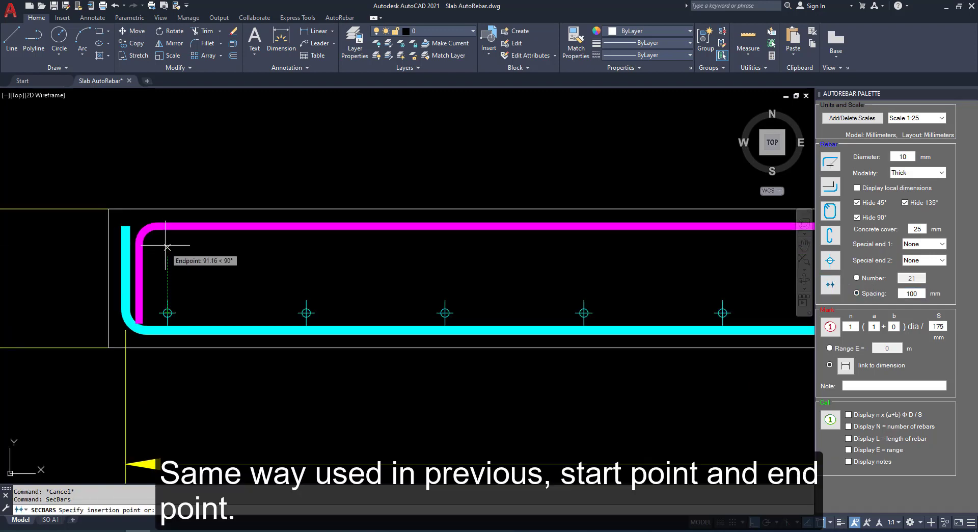
pyautogui.click(167, 240)
pyautogui.scroll(-2, 498, 268)
pyautogui.moveTo(498, 268); pyautogui.dragTo(77, 249, button='middle')
pyautogui.moveTo(691, 247); pyautogui.dragTo(436, 263, button='middle')
pyautogui.scroll(3, 435, 263)
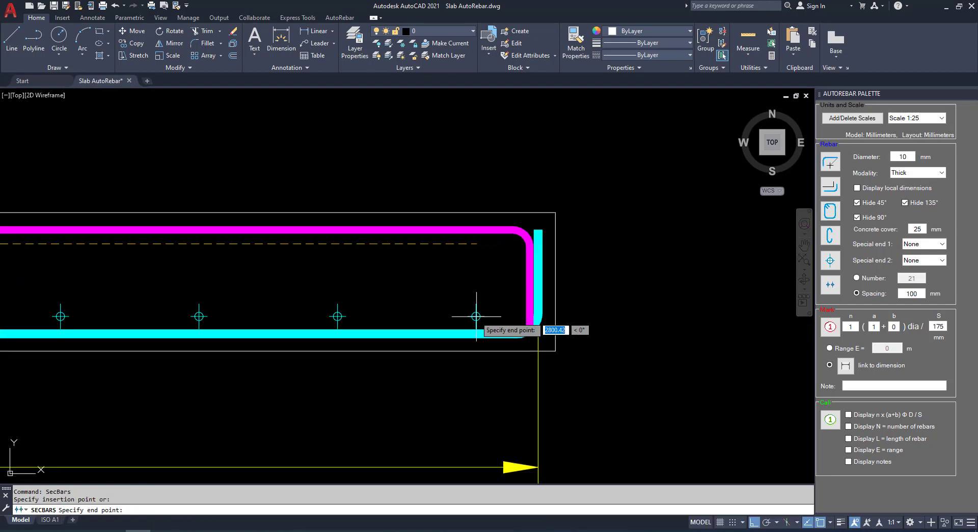
pyautogui.click(477, 244)
# Zoom in on the slab's left end and bring up a section bar's property editor.
pyautogui.scroll(-2, 488, 282)
pyautogui.moveTo(488, 282); pyautogui.dragTo(664, 285, button='middle')
pyautogui.scroll(-1, 296, 307)
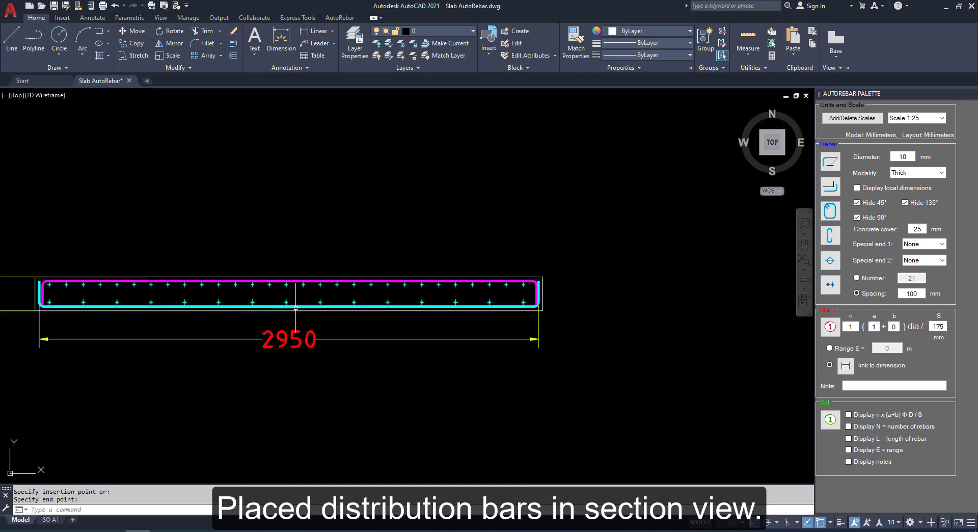
pyautogui.moveTo(295, 308); pyautogui.dragTo(367, 307, button='middle')
pyautogui.scroll(1, 249, 307)
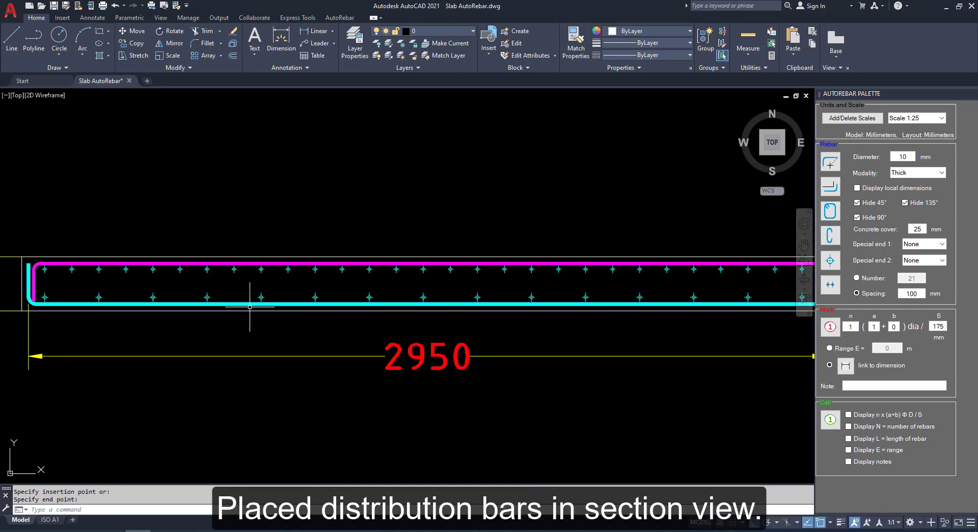
pyautogui.doubleClick(428, 264)
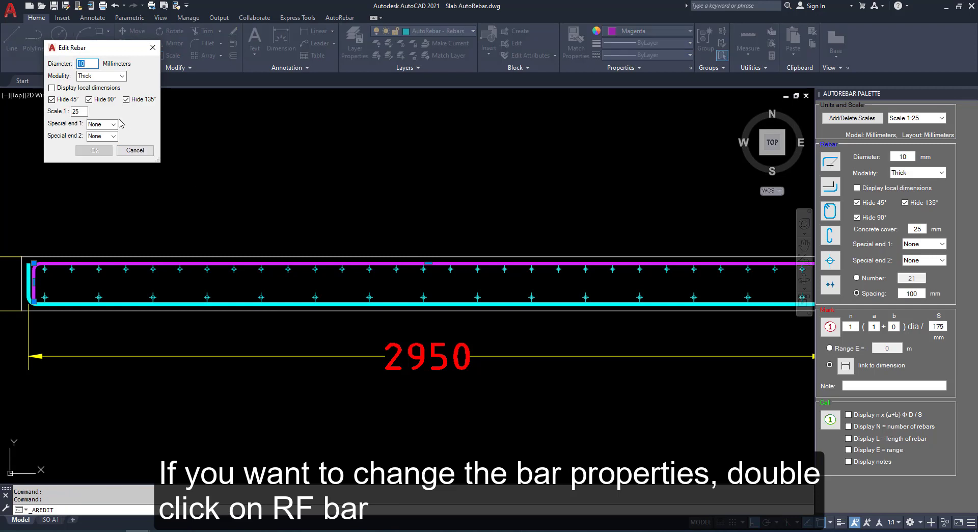
# Keep the 10 mm diameter and change the Mark S spacing from 175 to 200 mm.
pyautogui.doubleClick(315, 270)
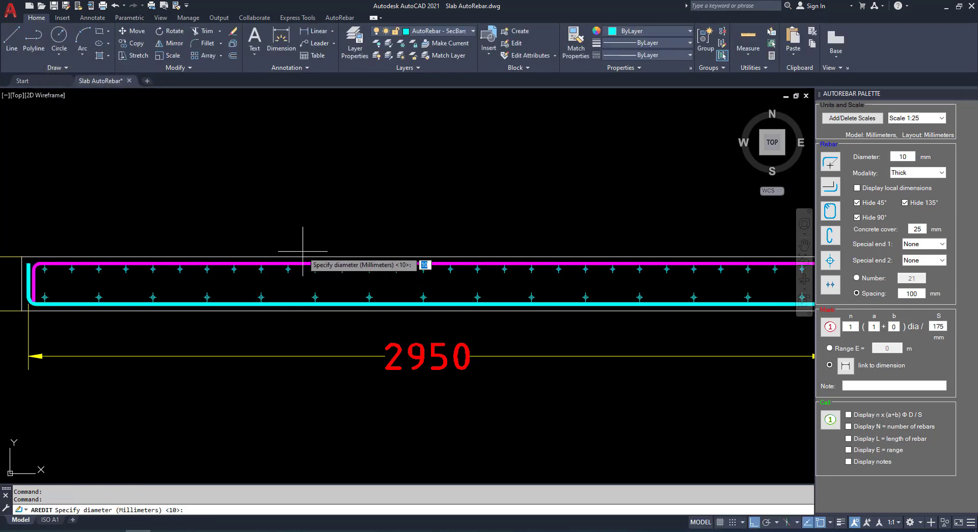
pyautogui.press('Return')
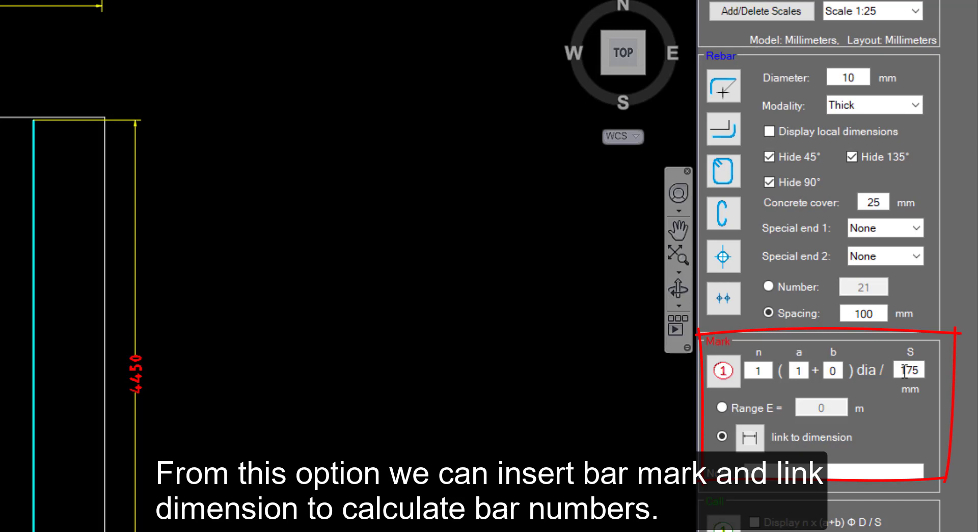
pyautogui.moveTo(919, 369); pyautogui.dragTo(850, 362)
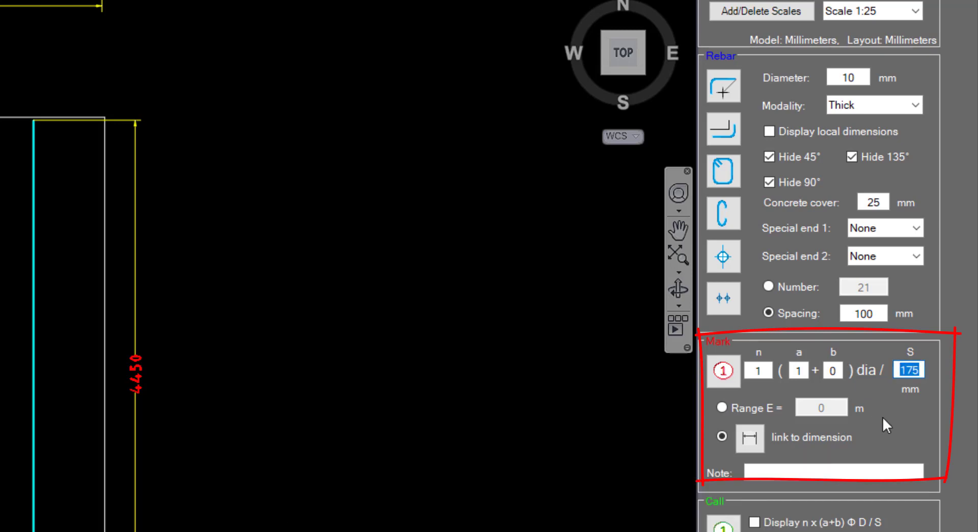
pyautogui.write('200')
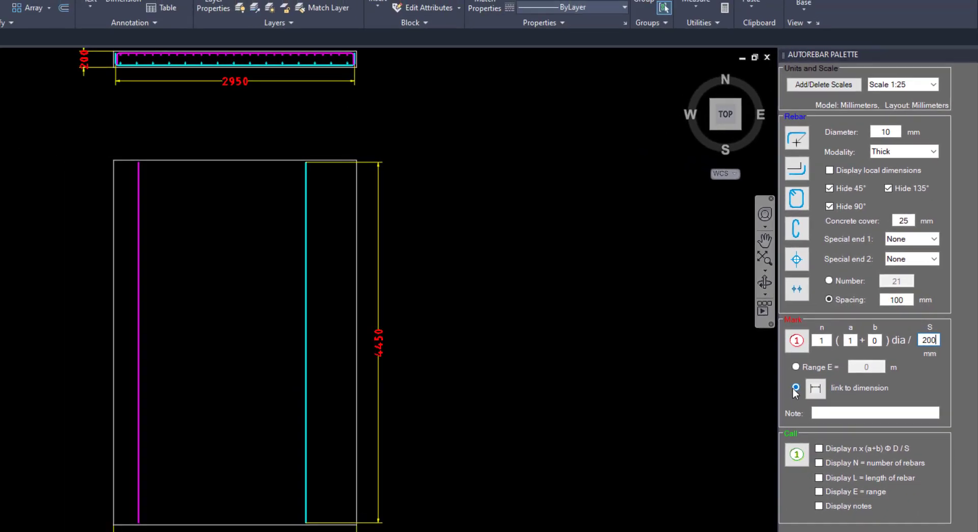
# Copy the cyan bottom rebar to a spot below the slab section.
pyautogui.click(362, 189)
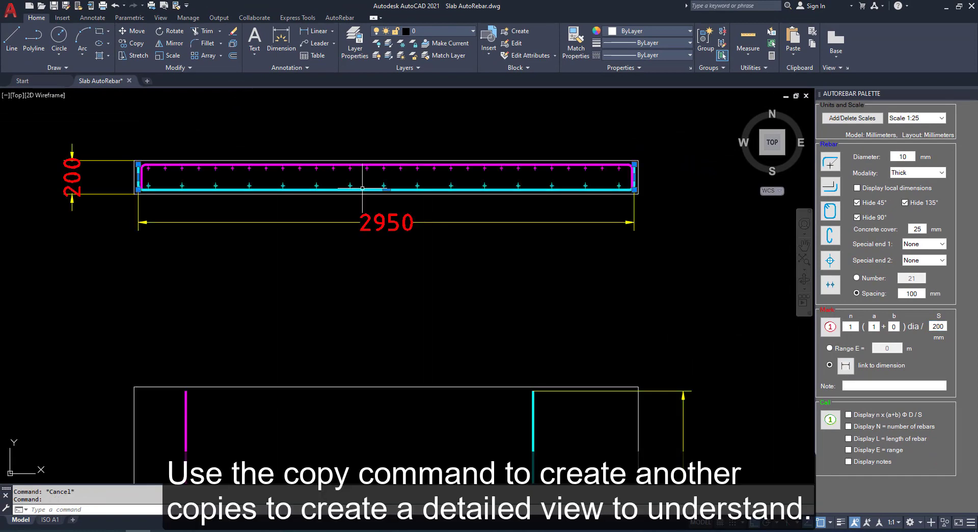
pyautogui.click(137, 45)
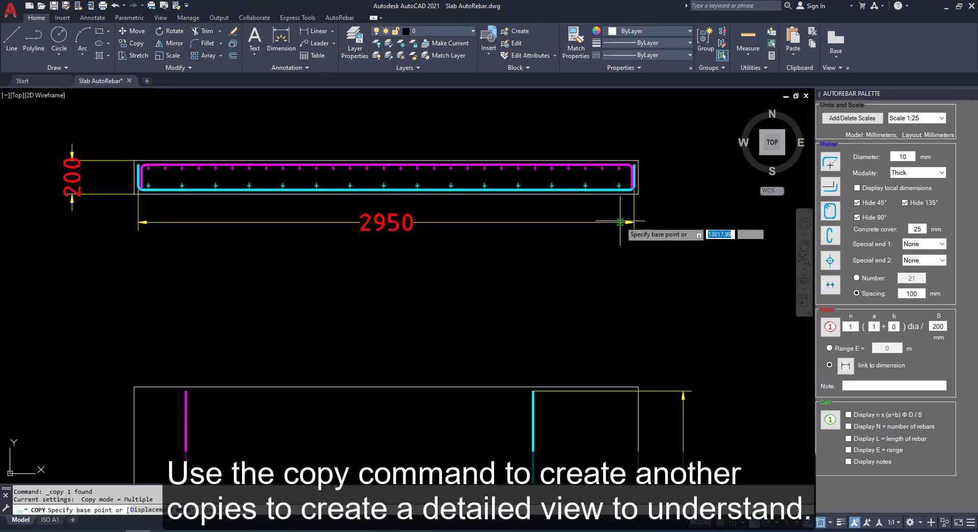
pyautogui.click(675, 232)
pyautogui.click(684, 307)
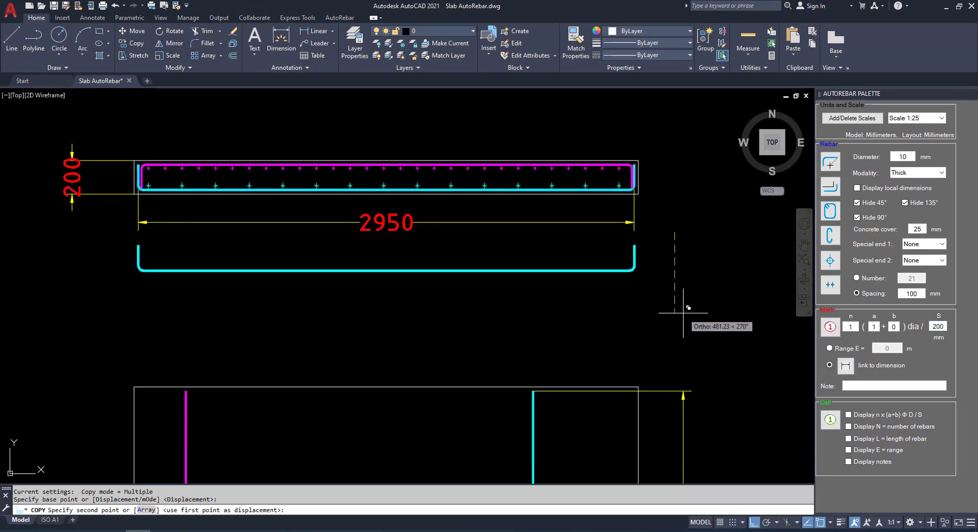
pyautogui.press('Escape')
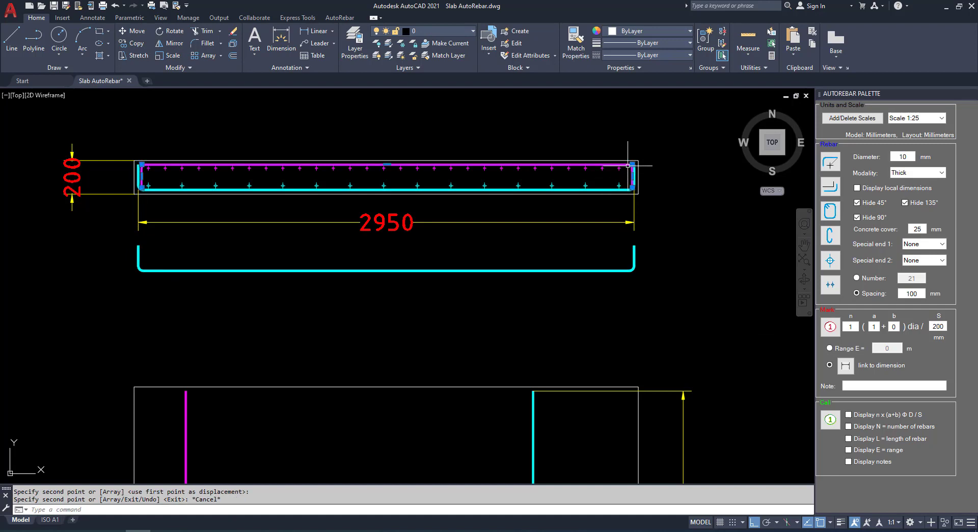
# Copy the magenta top rebar to a spot above the slab section.
pyautogui.click(134, 48)
pyautogui.click(689, 308)
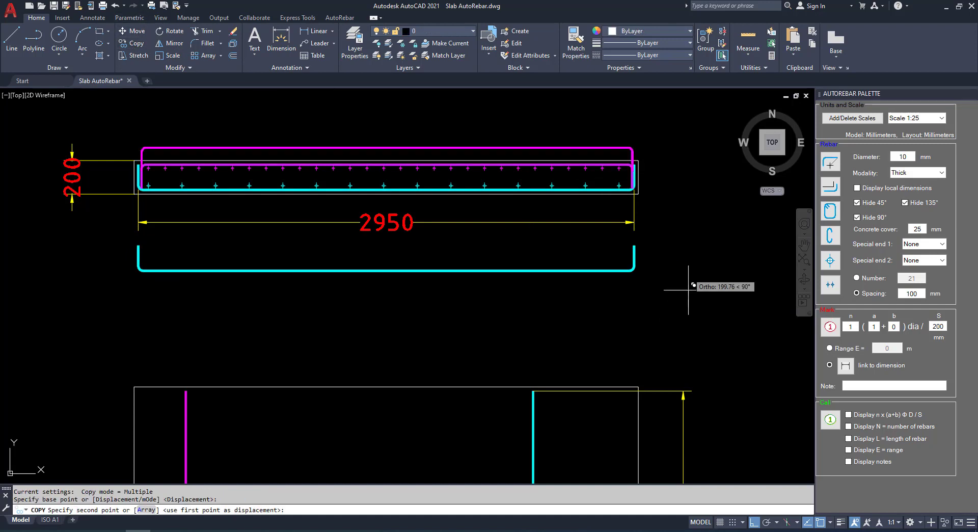
pyautogui.click(695, 230)
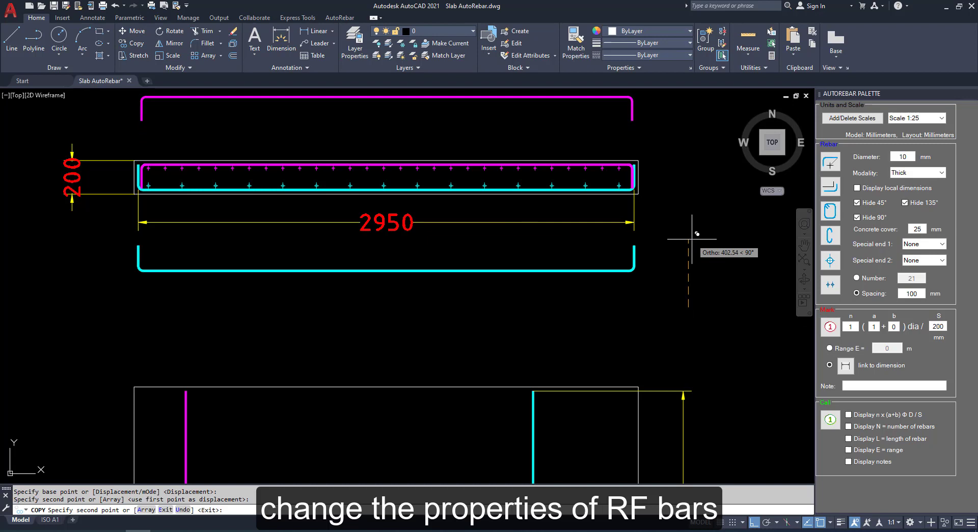
pyautogui.press('Escape')
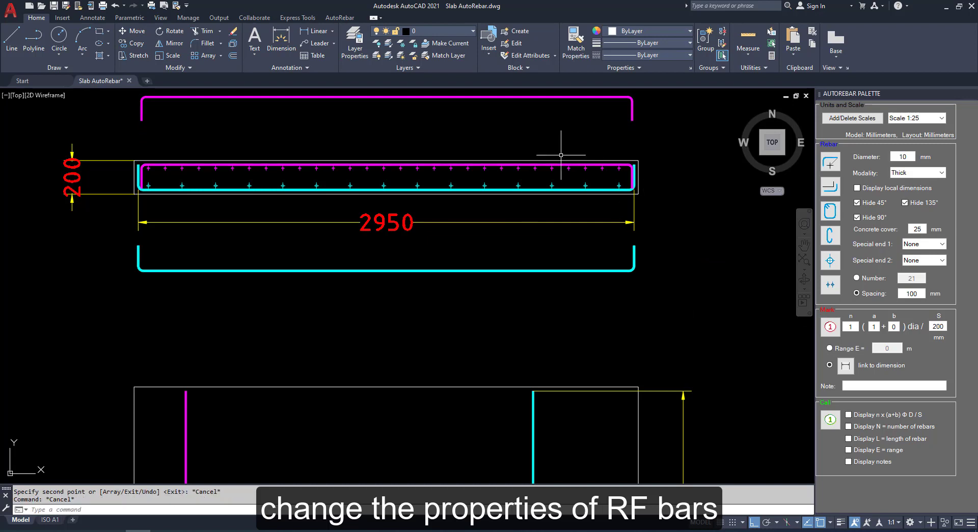
# Redisplay the rebar as a 12 mm diameter bar in Double line modality.
pyautogui.doubleClick(610, 163)
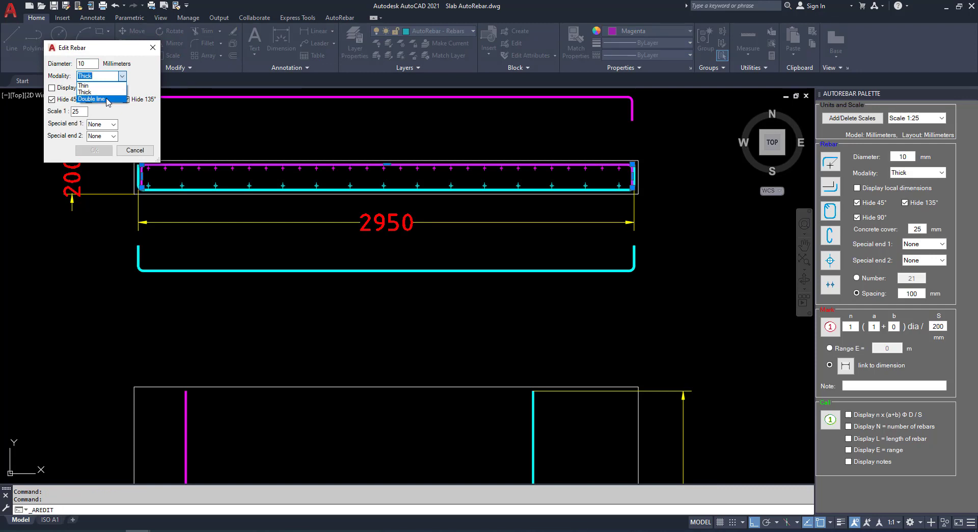
pyautogui.click(107, 99)
pyautogui.click(131, 151)
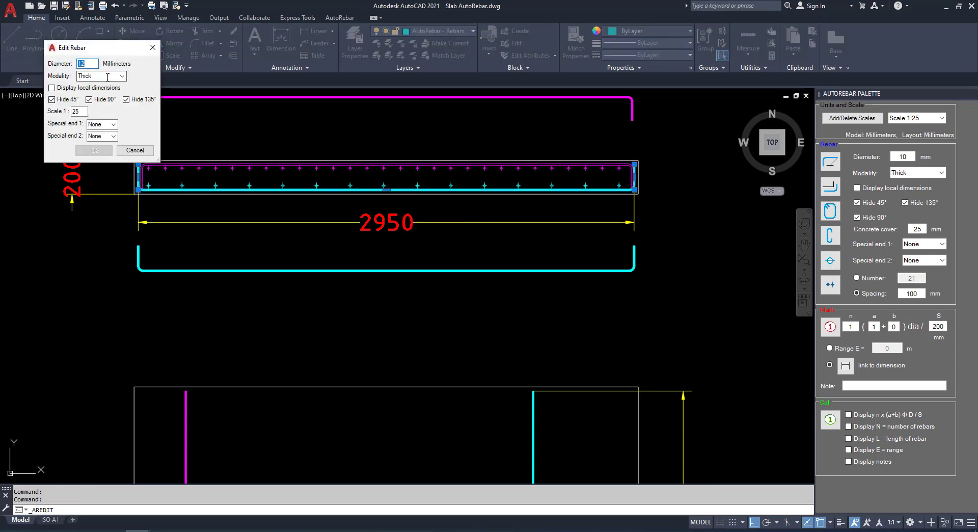
pyautogui.click(123, 77)
pyautogui.click(105, 100)
pyautogui.click(105, 152)
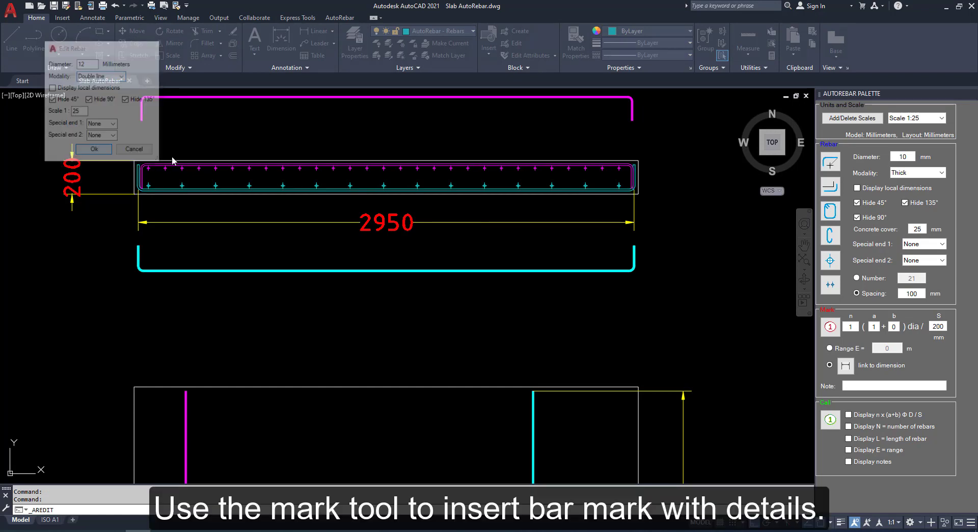
pyautogui.moveTo(427, 177); pyautogui.dragTo(429, 207, button='middle')
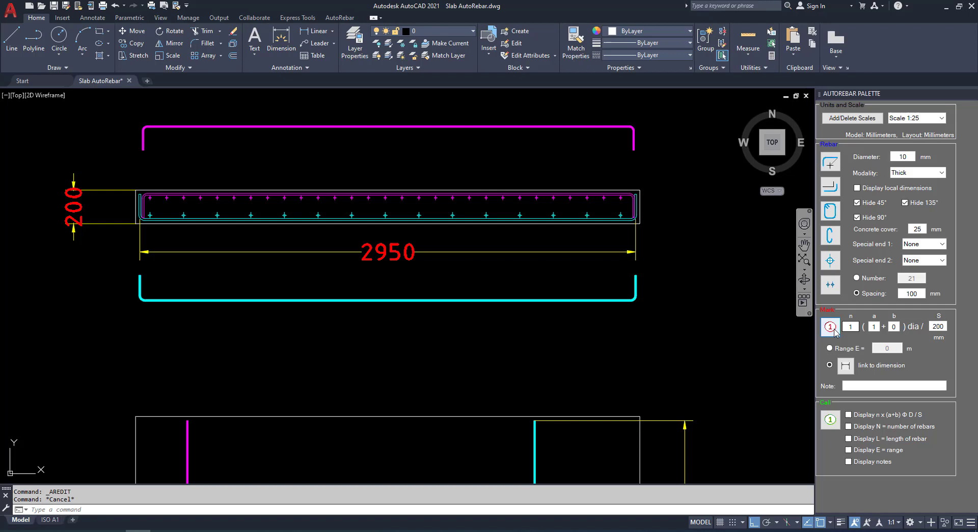
# Start a bar mark on the cyan bottom bar, then cancel it and review object snap settings.
pyautogui.click(830, 327)
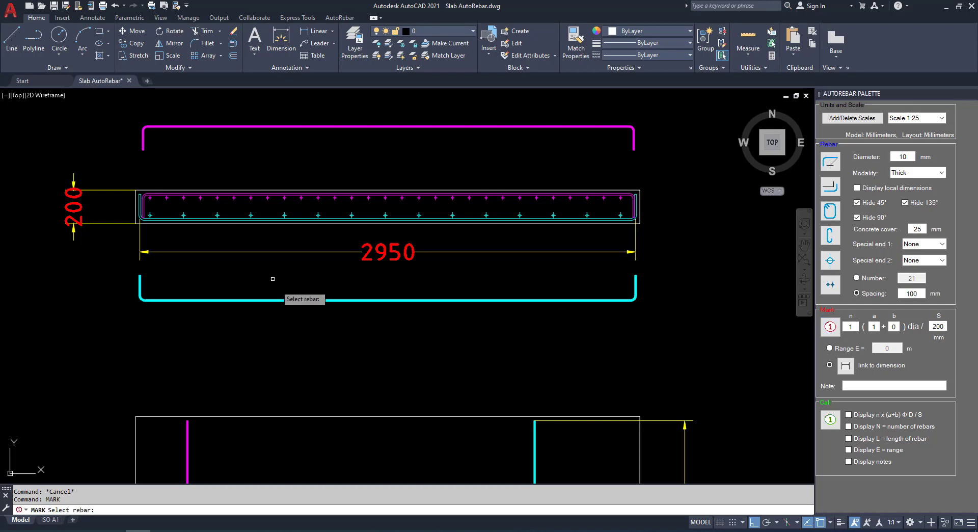
pyautogui.click(280, 299)
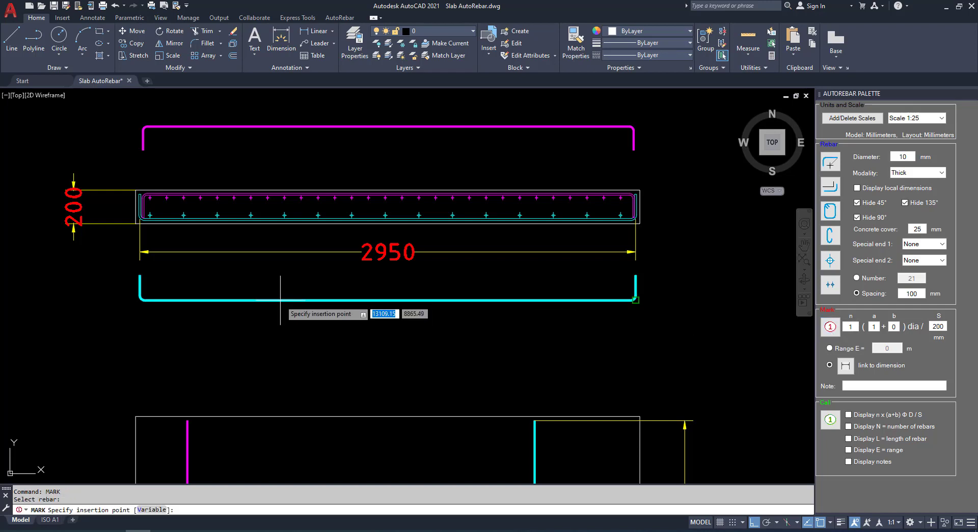
pyautogui.click(314, 300)
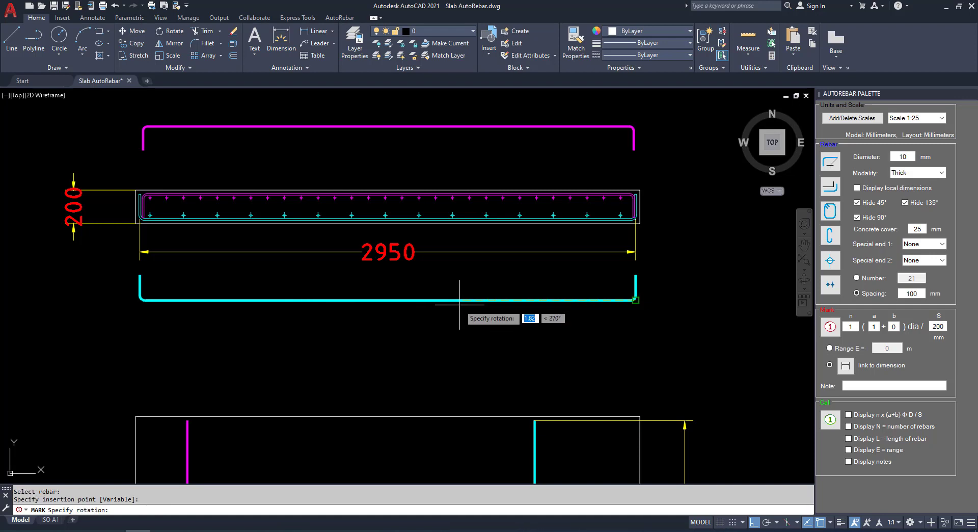
pyautogui.scroll(4, 423, 300)
pyautogui.scroll(-4, 423, 299)
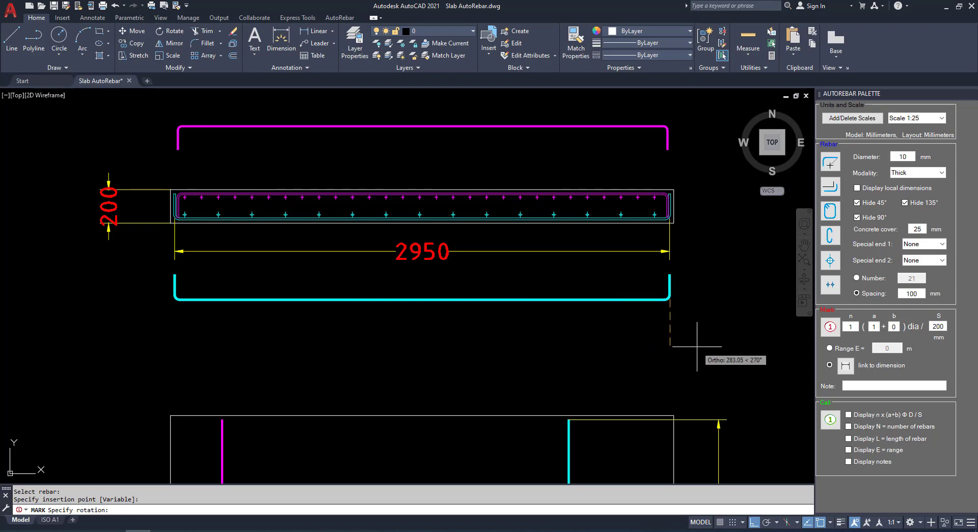
pyautogui.press('Escape')
pyautogui.press('Escape')
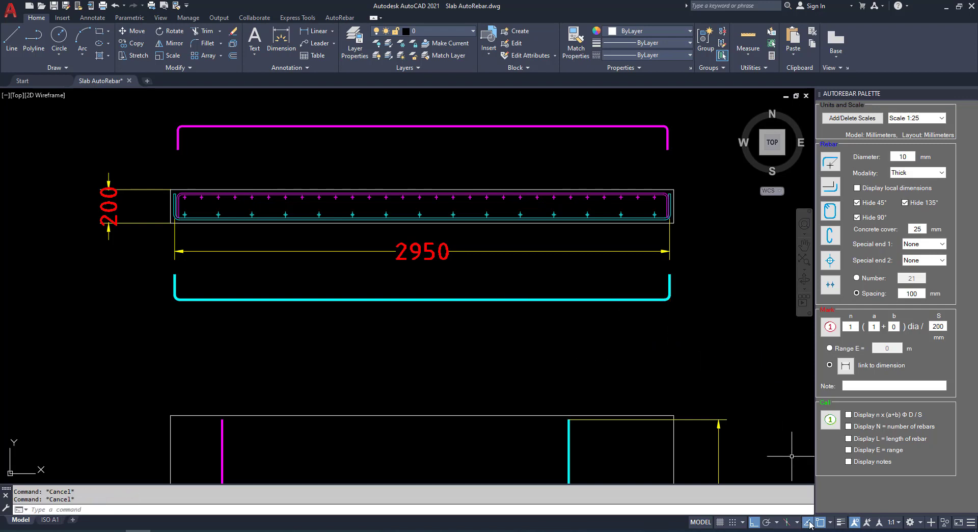
pyautogui.rightClick(821, 527)
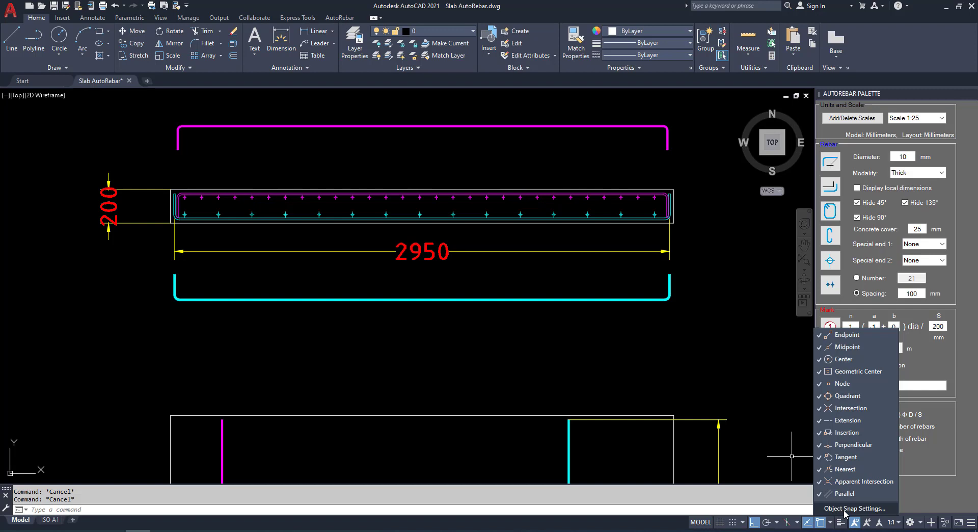
pyautogui.click(866, 312)
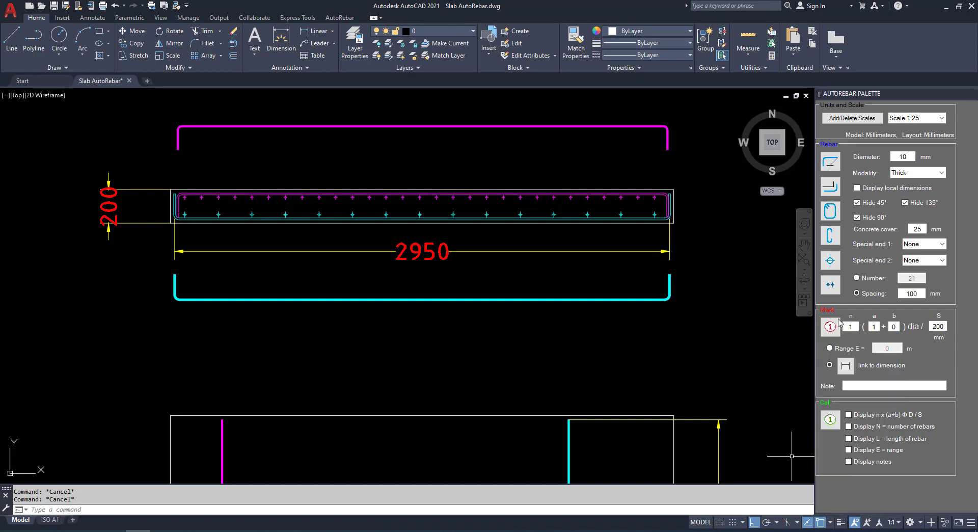
# Place mark 1 (Φ12/200 N=1 L=3224) below the cyan bottom bar with its rotation set.
pyautogui.click(225, 300)
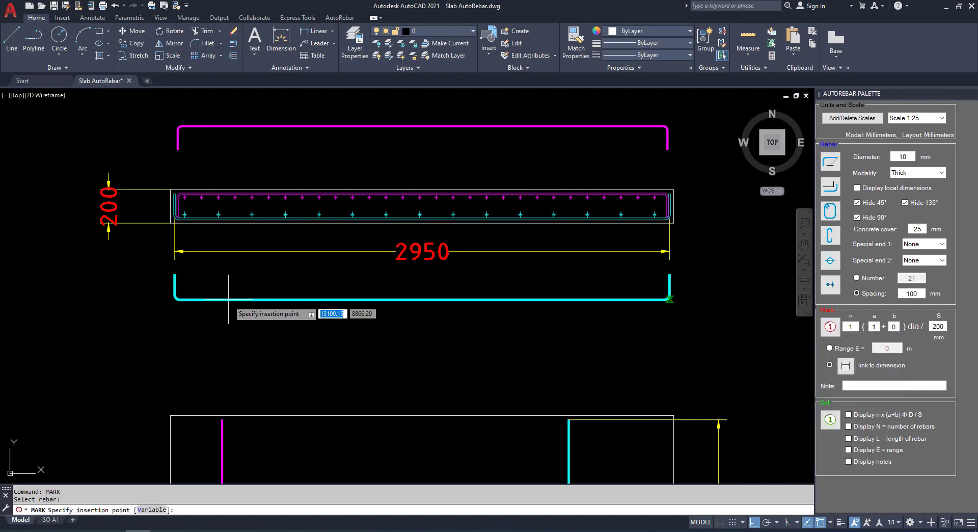
pyautogui.scroll(5, 296, 300)
pyautogui.click(307, 300)
pyautogui.scroll(-4, 505, 323)
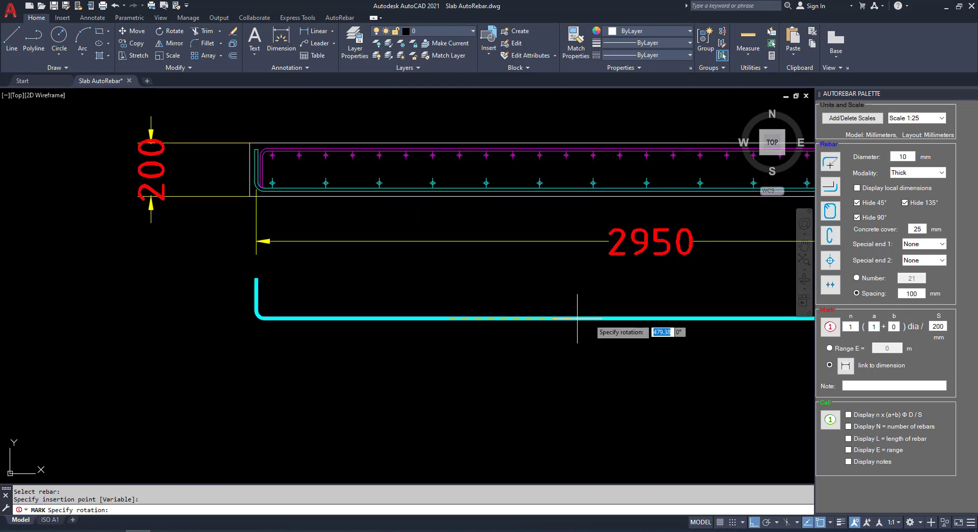
pyautogui.scroll(3, 519, 326)
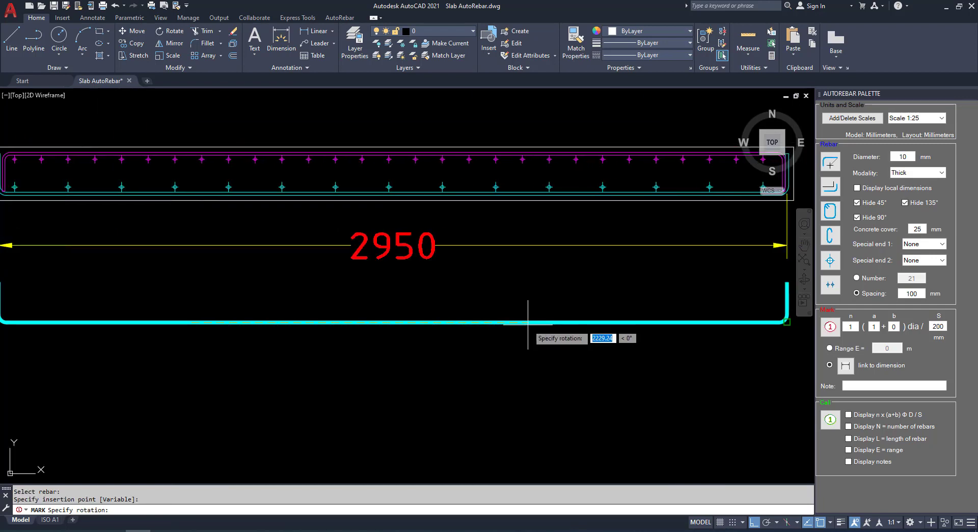
pyautogui.click(522, 333)
pyautogui.press('Escape')
pyautogui.scroll(-3, 432, 346)
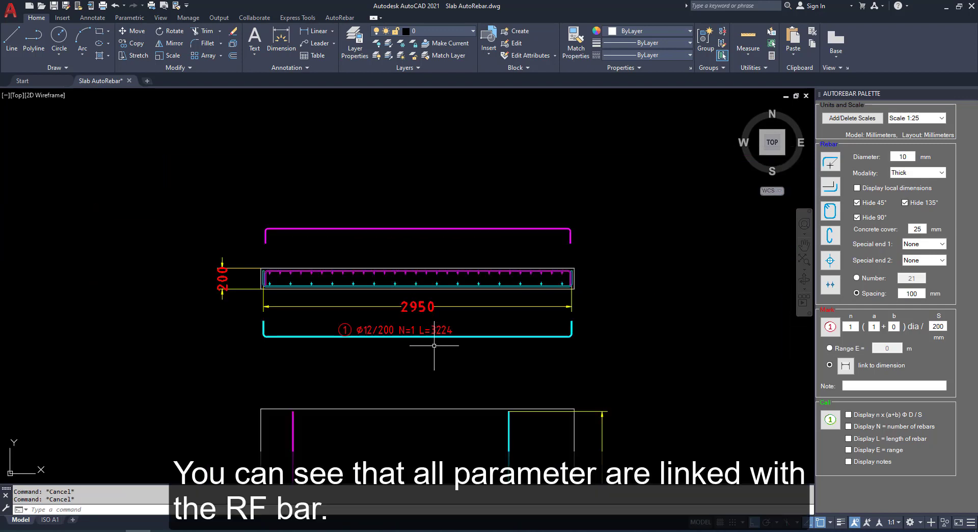
pyautogui.scroll(3, 450, 316)
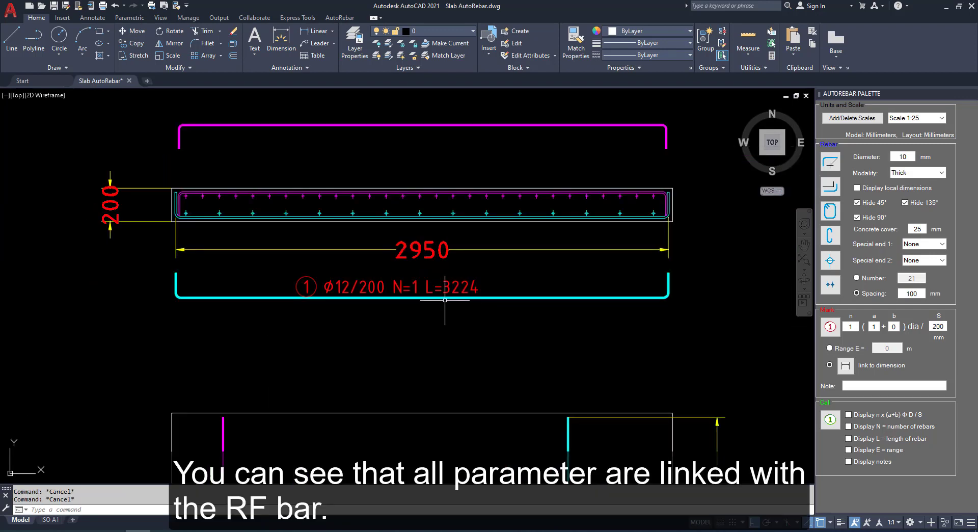
# Link mark 1 to the 4450 dimension so it reads Φ12/200 N=23 L=3224 E=4.45m.
pyautogui.doubleClick(356, 285)
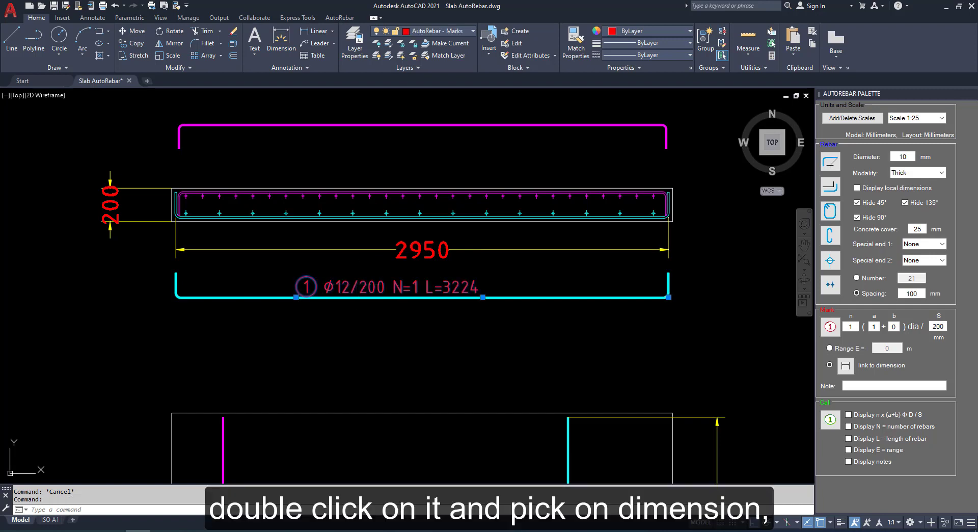
pyautogui.click(138, 222)
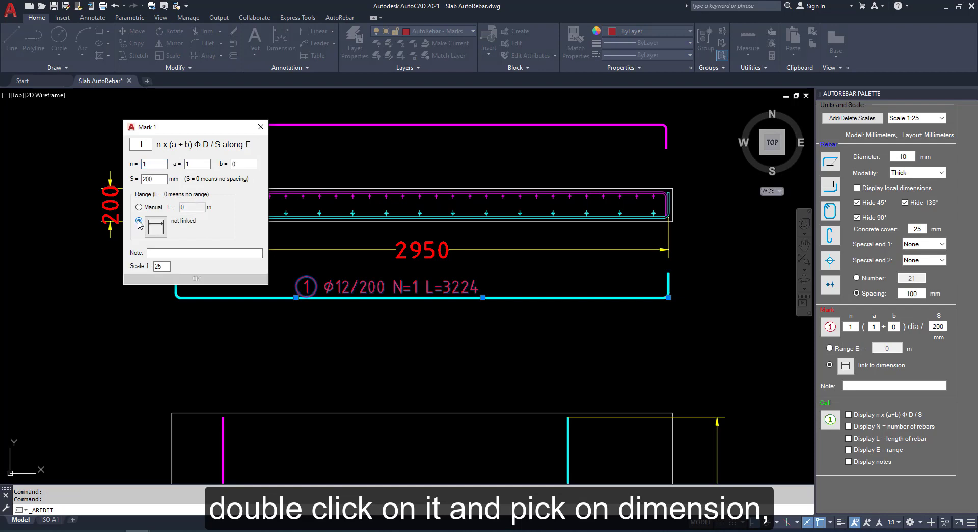
pyautogui.click(157, 227)
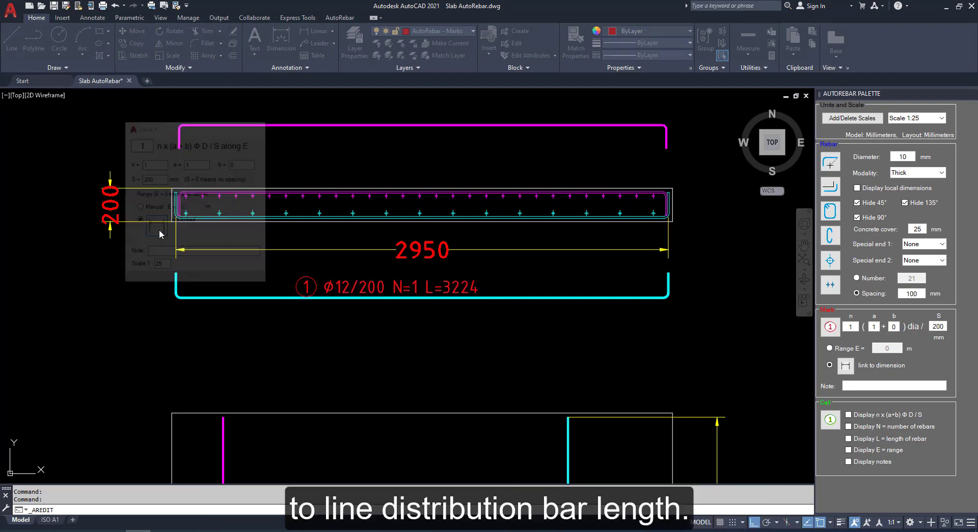
pyautogui.scroll(-3, 396, 302)
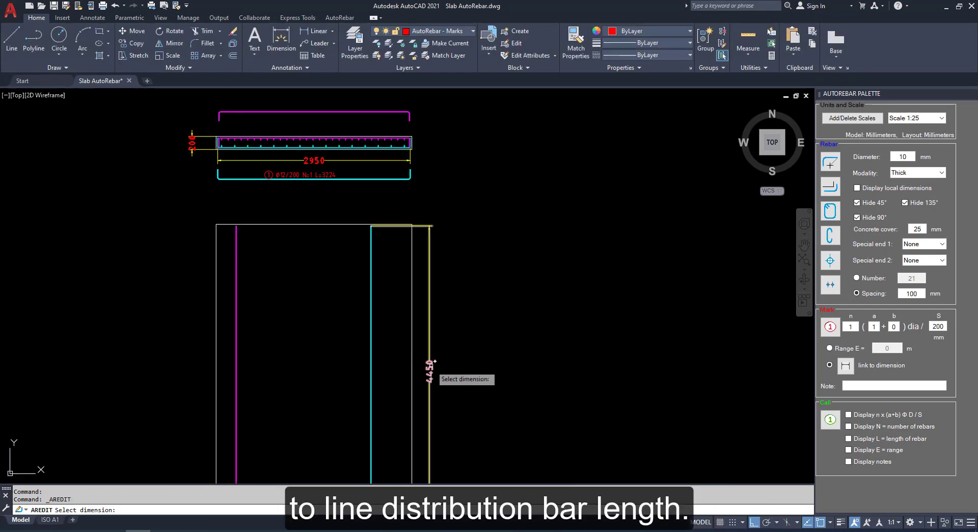
pyautogui.click(434, 362)
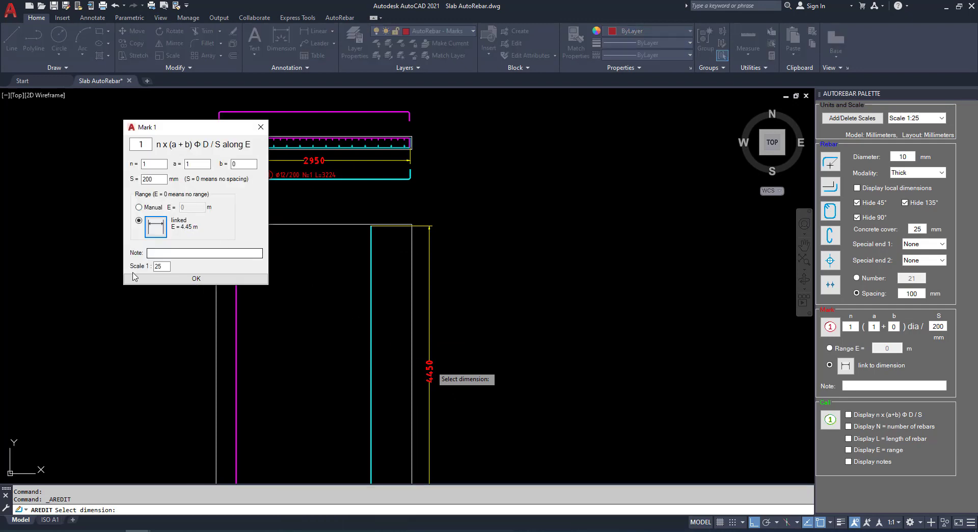
pyautogui.click(200, 279)
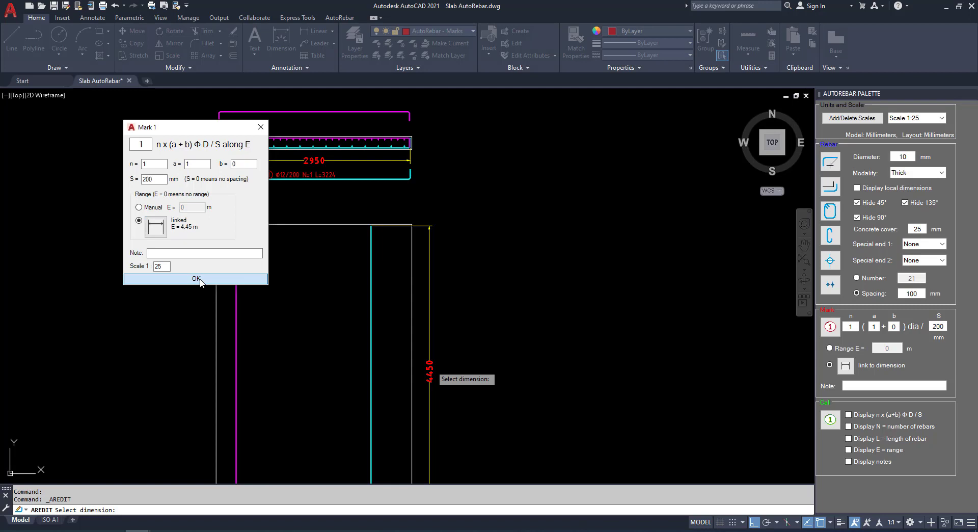
pyautogui.click(200, 280)
pyautogui.scroll(5, 231, 232)
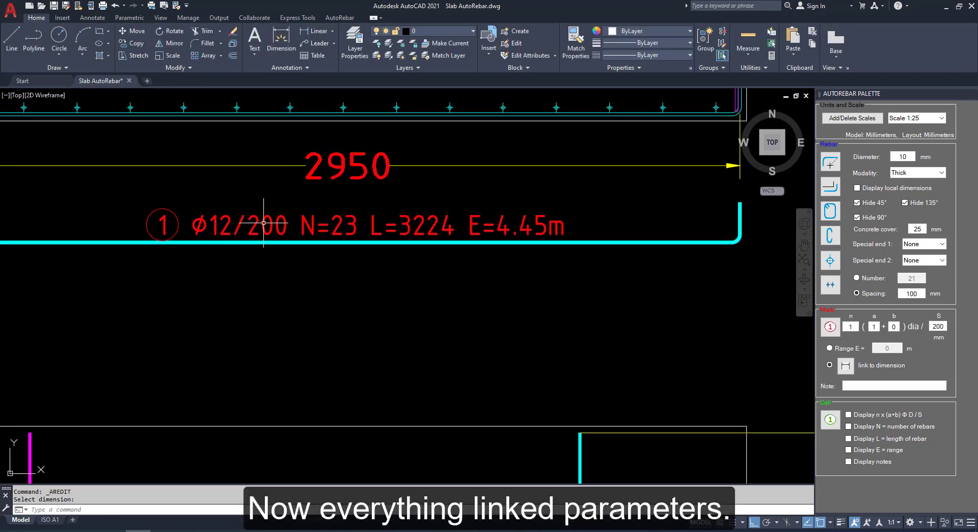
pyautogui.scroll(-5, 421, 279)
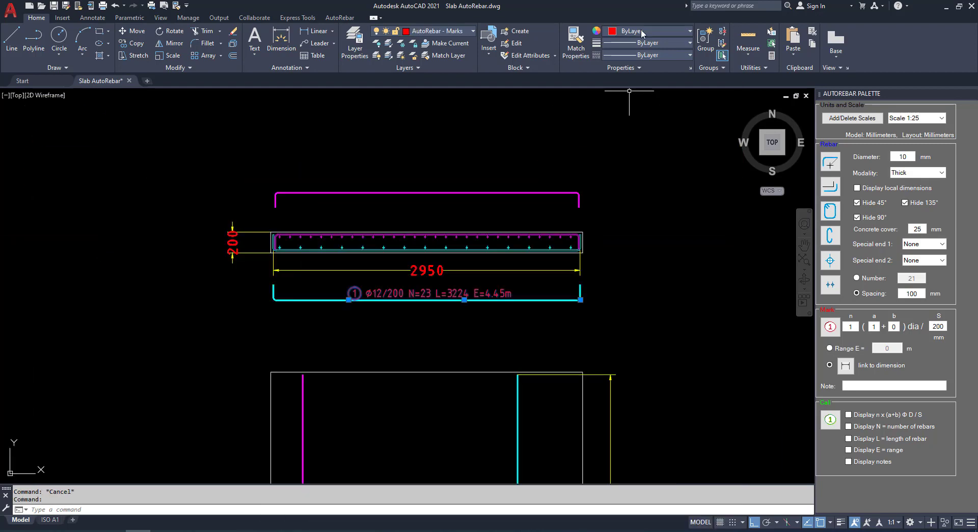
pyautogui.click(641, 30)
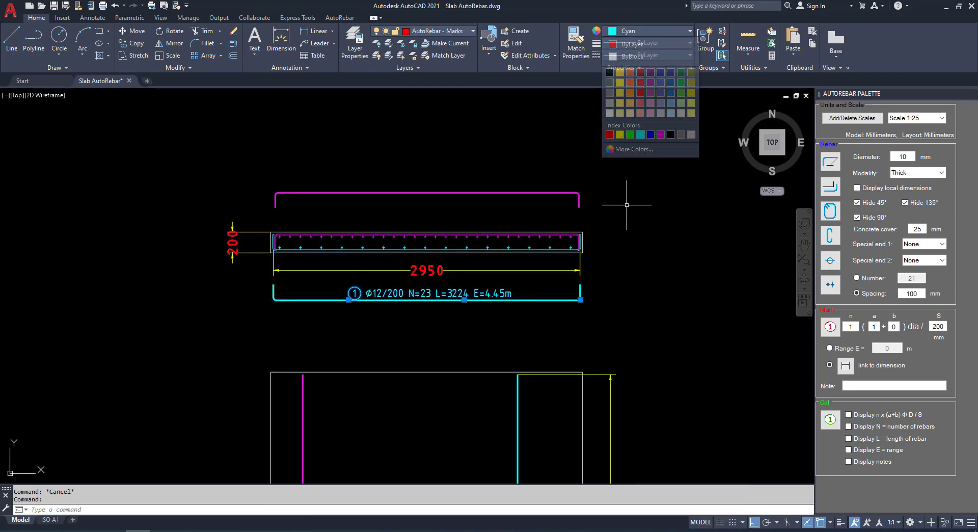
# Deselect the mark 1 label and zoom out toward the slab plan.
pyautogui.press('Escape')
pyautogui.scroll(-5, 444, 239)
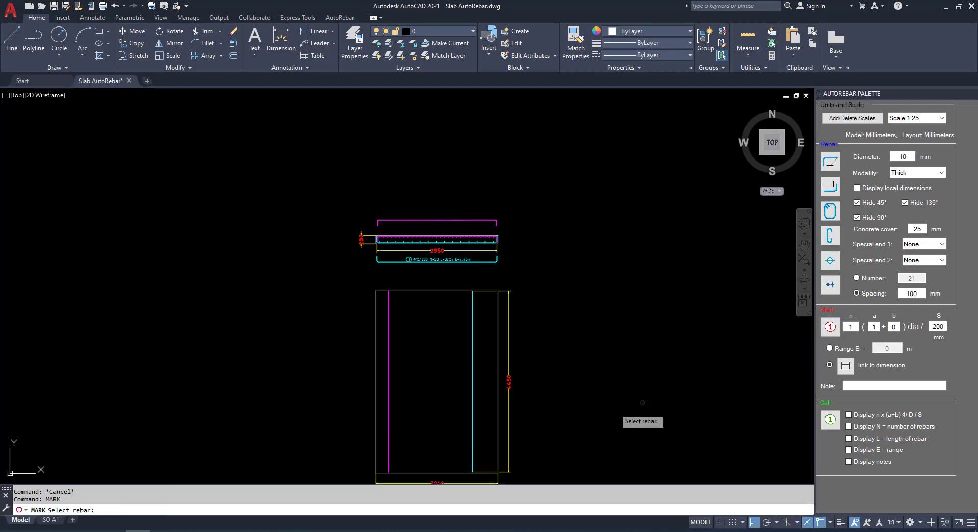
# Place mark 2 along the cyan plan bar and colour its label cyan.
pyautogui.click(472, 416)
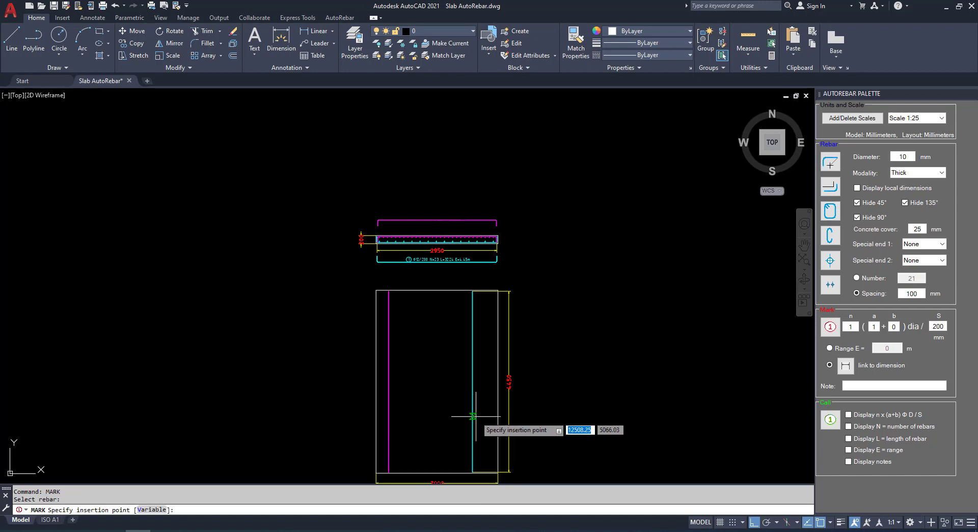
pyautogui.click(473, 416)
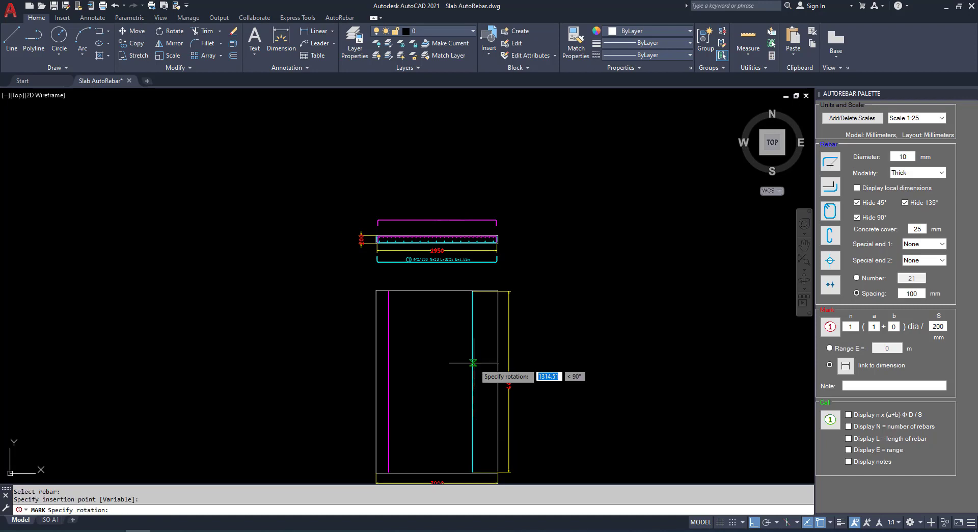
pyautogui.click(473, 362)
pyautogui.scroll(4, 479, 404)
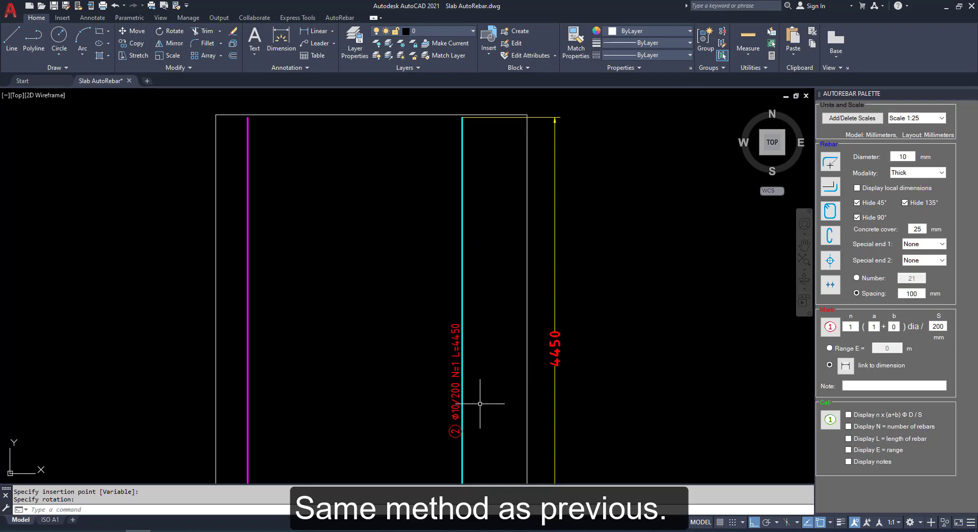
pyautogui.click(453, 350)
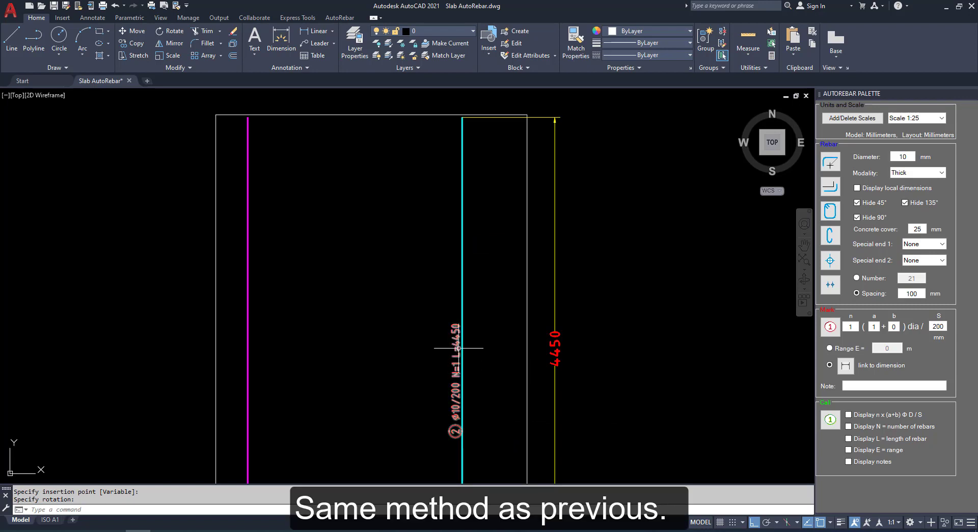
pyautogui.click(663, 32)
pyautogui.click(643, 136)
pyautogui.press('Escape')
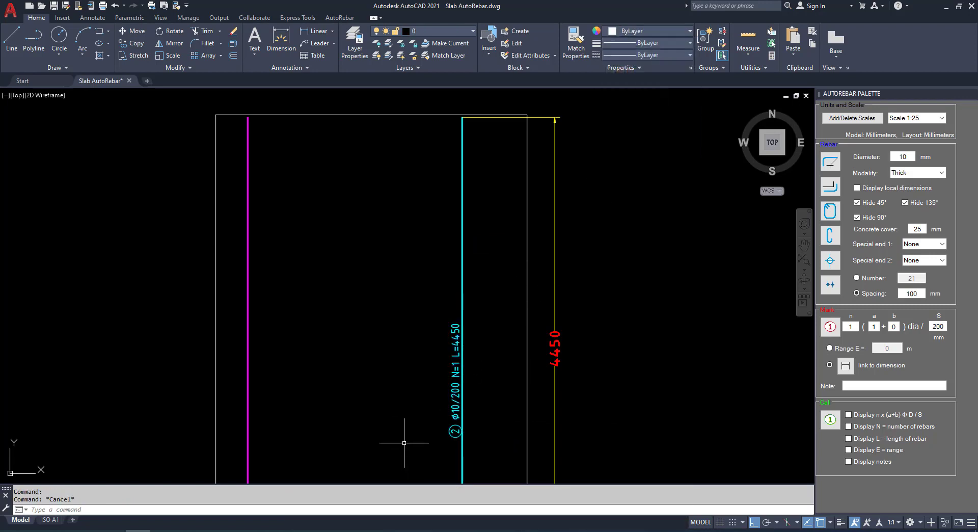
pyautogui.moveTo(434, 410); pyautogui.dragTo(408, 350, button='middle')
# Link mark 2 to the 2950 dimension (N=16 L=4450 E=2.95m) and stretch its text onto one line.
pyautogui.doubleClick(428, 323)
pyautogui.click(156, 227)
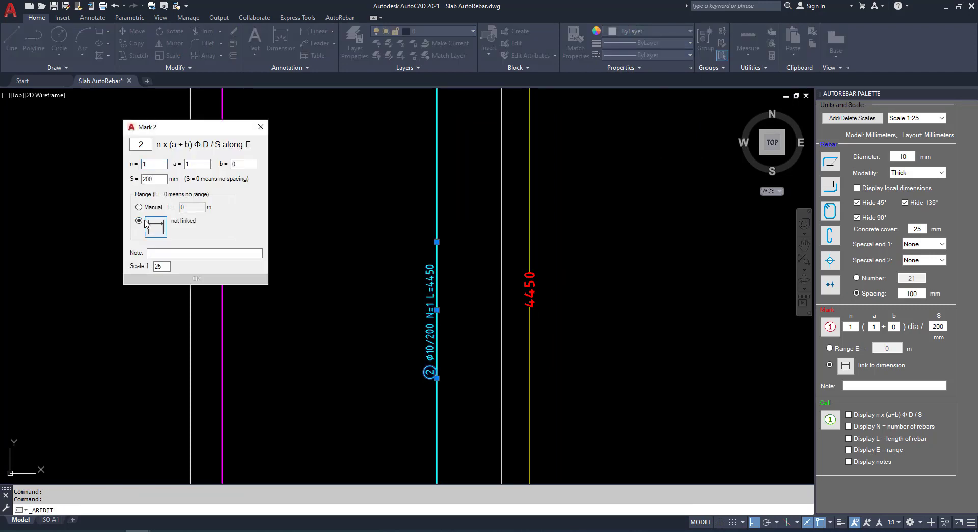
pyautogui.scroll(-5, 380, 369)
pyautogui.scroll(5, 385, 220)
pyautogui.click(333, 186)
pyautogui.click(196, 278)
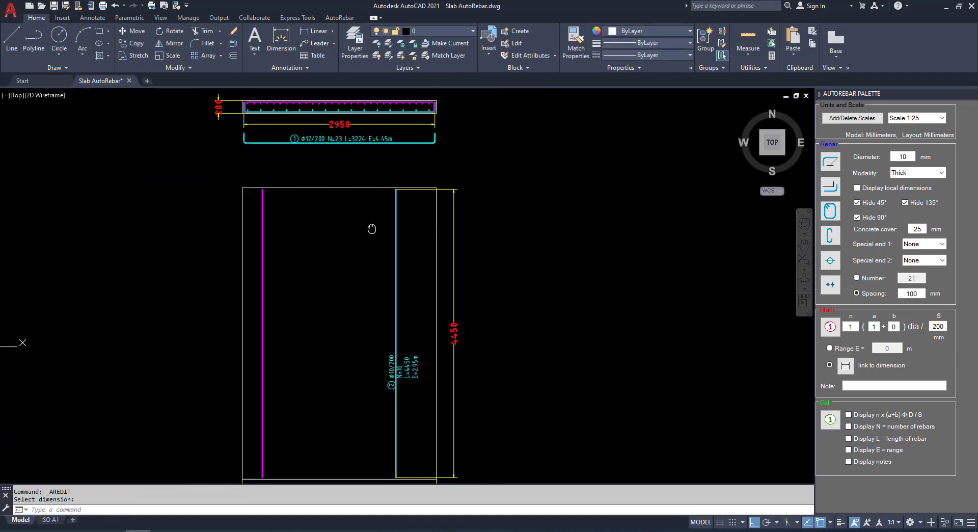
pyautogui.click(389, 134)
pyautogui.press('Escape')
pyautogui.scroll(2, 418, 343)
pyautogui.scroll(-1, 421, 347)
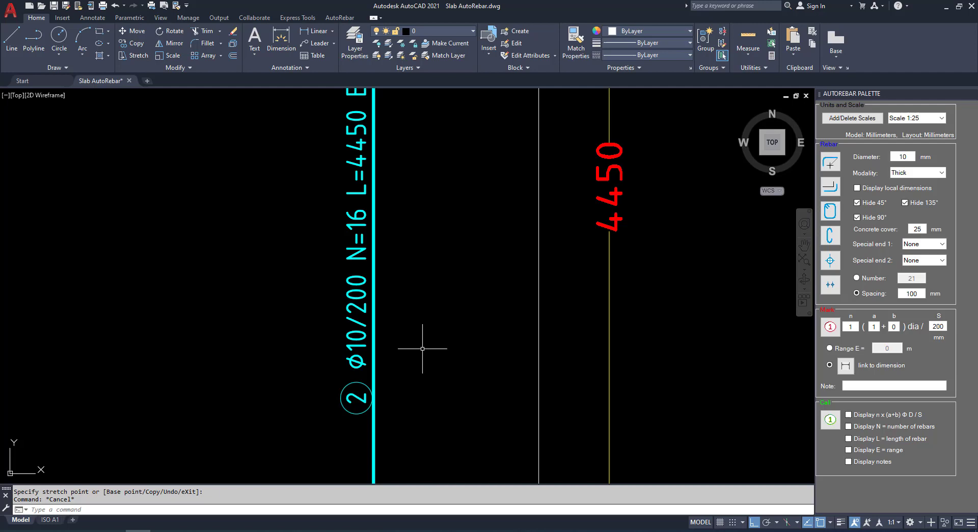
pyautogui.scroll(-1, 366, 229)
pyautogui.moveTo(362, 197); pyautogui.dragTo(370, 356, button='middle')
pyautogui.scroll(-2, 425, 238)
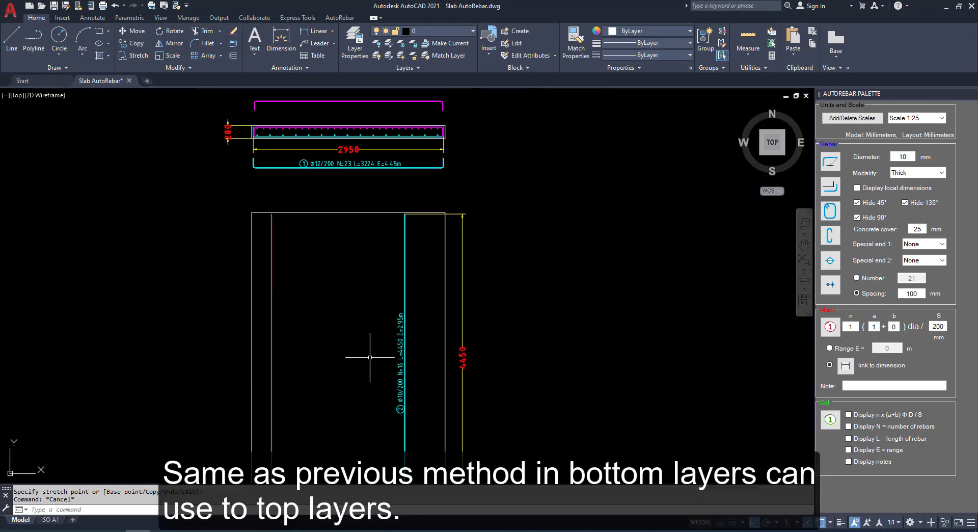
pyautogui.moveTo(392, 280); pyautogui.dragTo(395, 272, button='middle')
pyautogui.scroll(2, 315, 155)
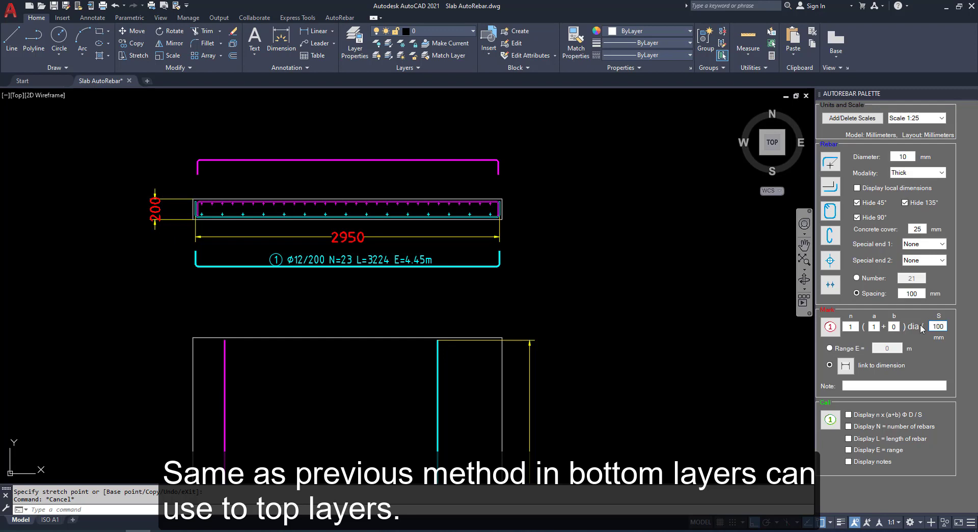
# Mark the magenta top bar, delete the wrongly oriented vertical mark, and adjust object snaps.
pyautogui.click(830, 327)
pyautogui.scroll(2, 331, 237)
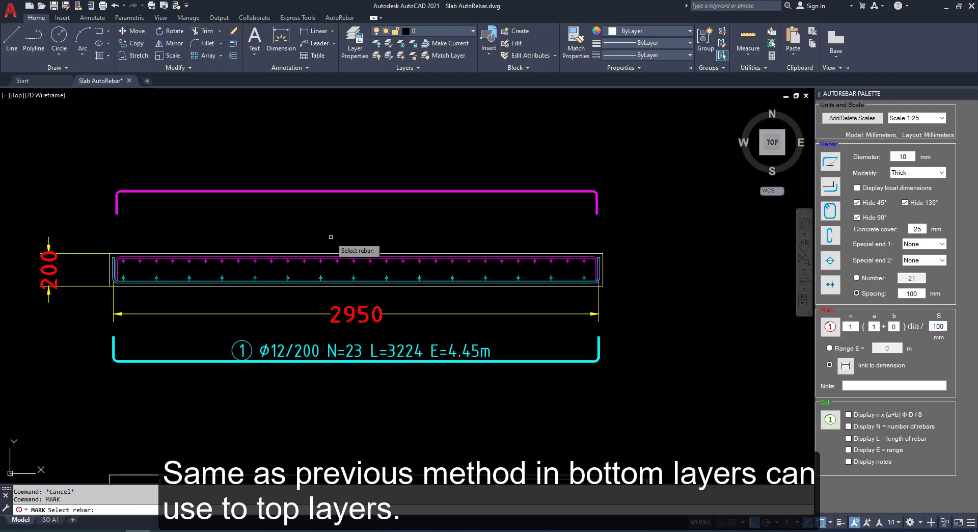
pyautogui.click(234, 191)
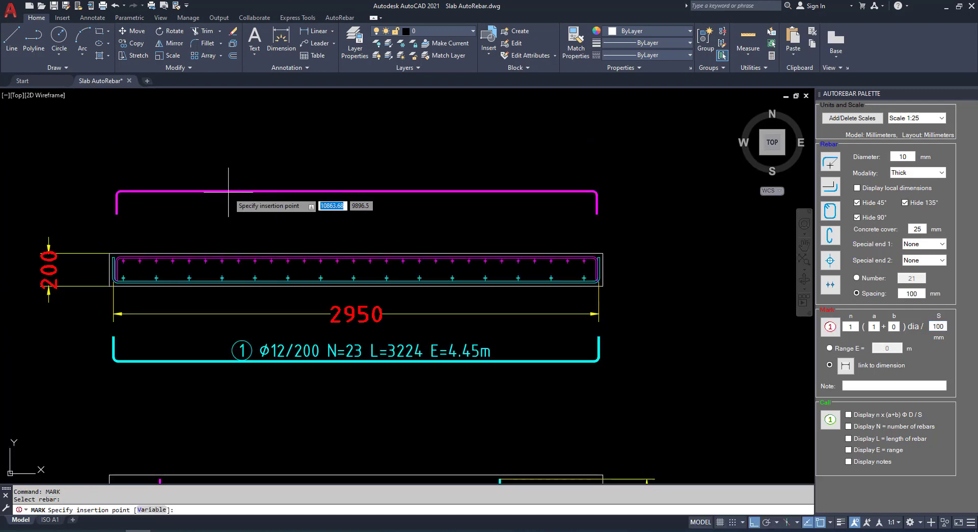
pyautogui.click(434, 202)
pyautogui.click(459, 193)
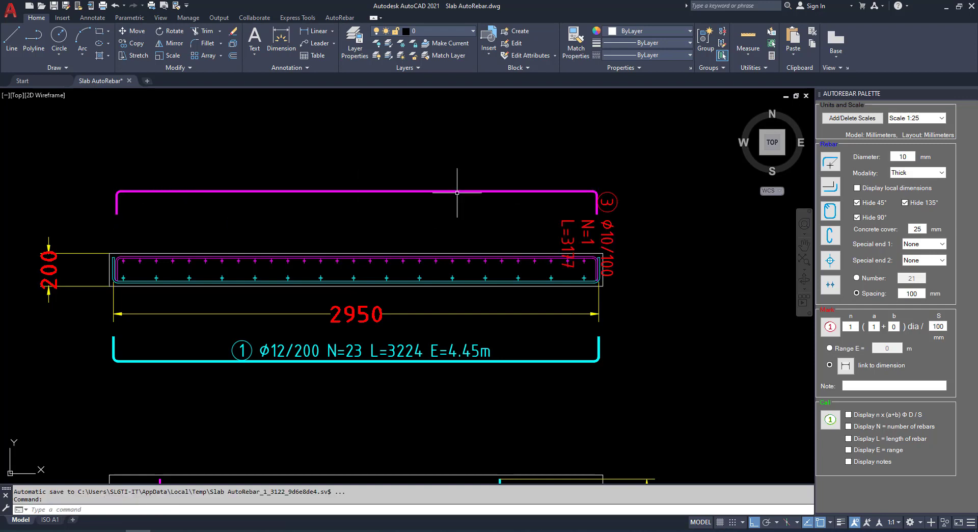
pyautogui.click(613, 225)
pyautogui.press('Delete')
pyautogui.rightClick(821, 524)
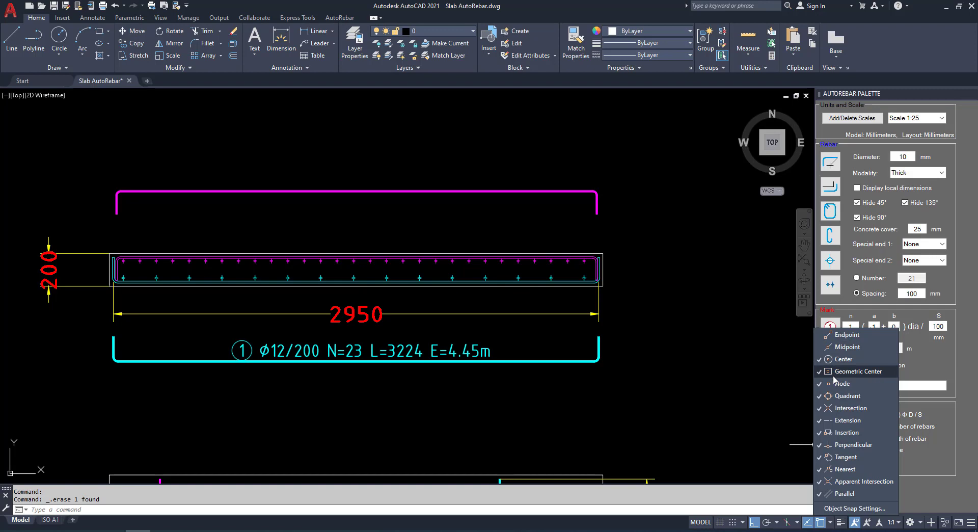
pyautogui.click(831, 347)
# Place mark 3 horizontally centred above the top bar and colour it and the bar magenta.
pyautogui.click(832, 327)
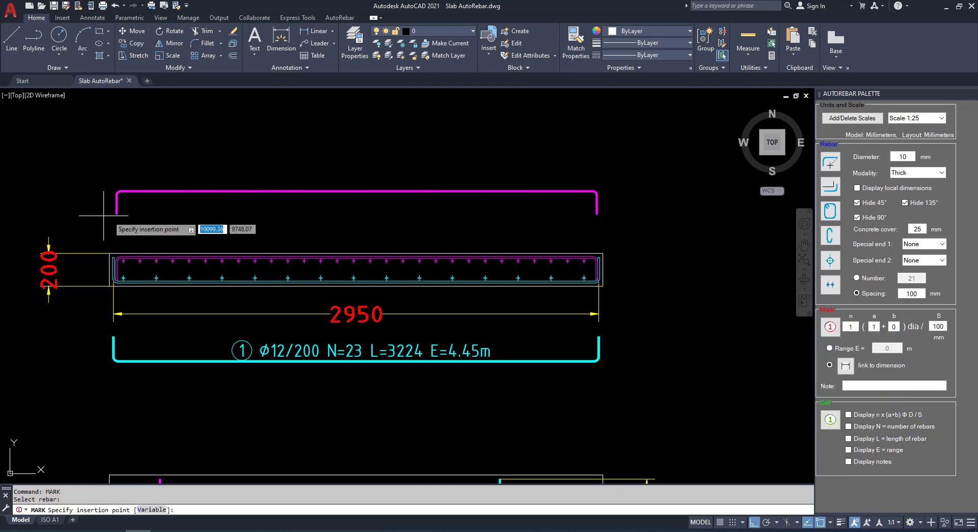
pyautogui.click(216, 182)
pyautogui.click(427, 182)
pyautogui.click(334, 170)
pyautogui.moveTo(334, 170); pyautogui.dragTo(414, 174)
pyautogui.click(430, 198)
pyautogui.click(410, 175)
pyautogui.click(654, 32)
pyautogui.click(662, 136)
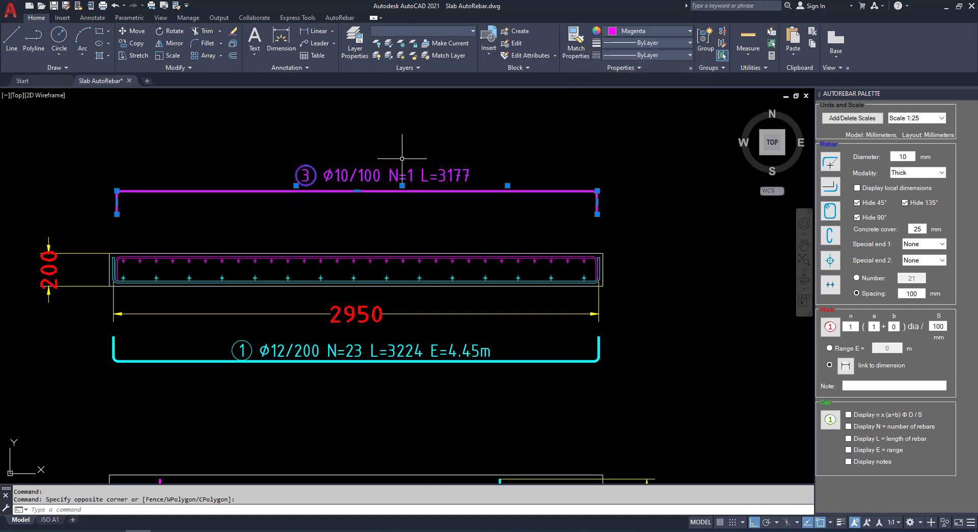
pyautogui.press('Escape')
pyautogui.press('Escape')
# Link mark 3 to the 4450 dimension so it reads Φ10/100 N=45 L=3177 E=4.45m.
pyautogui.doubleClick(396, 175)
pyautogui.click(151, 229)
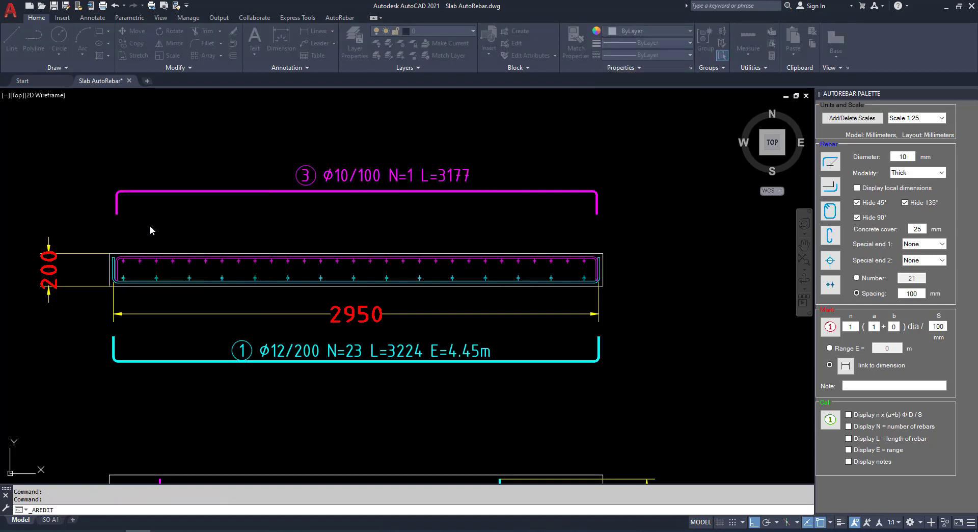
pyautogui.scroll(-5, 406, 202)
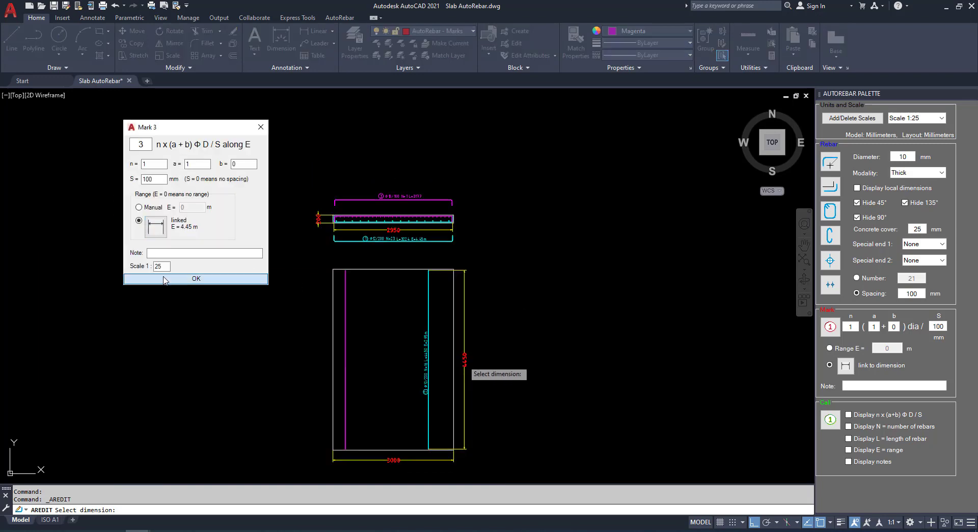
pyautogui.click(163, 279)
pyautogui.scroll(5, 372, 188)
# Try stretching the mark 3 label with midpoint snapping turned on, then cancel the move.
pyautogui.click(415, 231)
pyautogui.click(521, 215)
pyautogui.scroll(5, 545, 209)
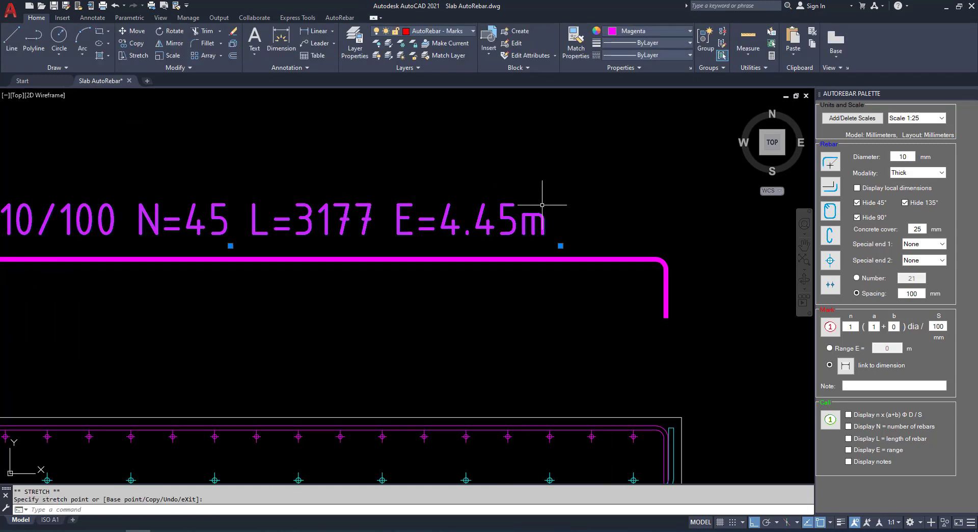
pyautogui.scroll(-3, 564, 203)
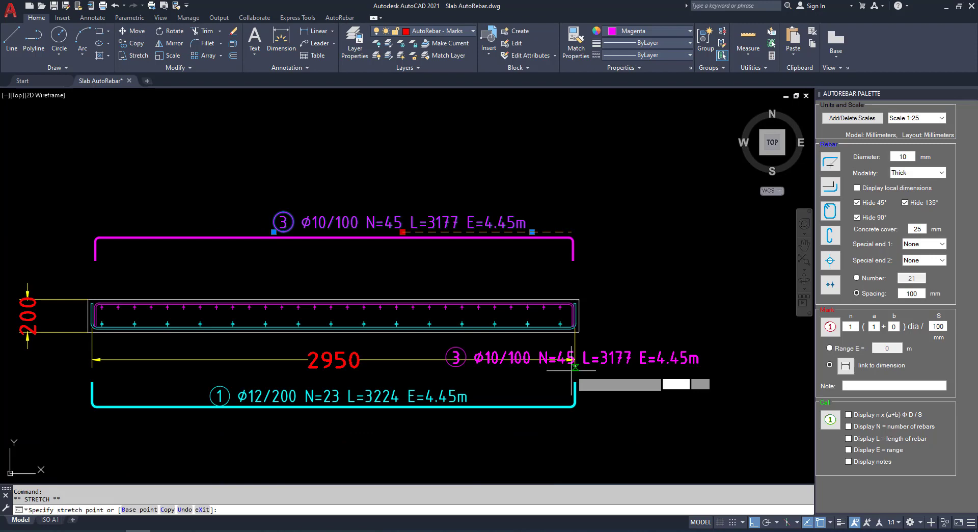
pyautogui.click(829, 522)
pyautogui.click(825, 346)
pyautogui.click(830, 523)
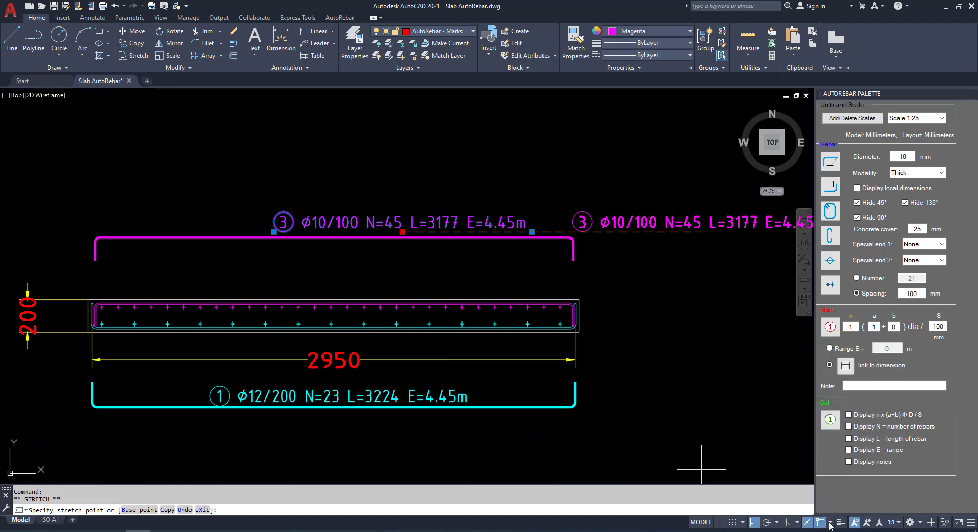
pyautogui.scroll(8, 311, 237)
pyautogui.scroll(-8, 300, 229)
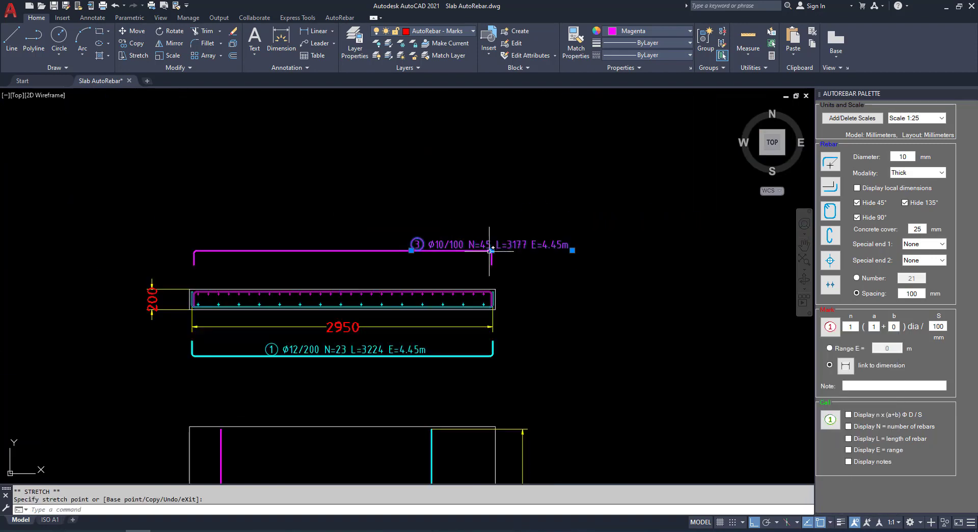
pyautogui.press('Escape')
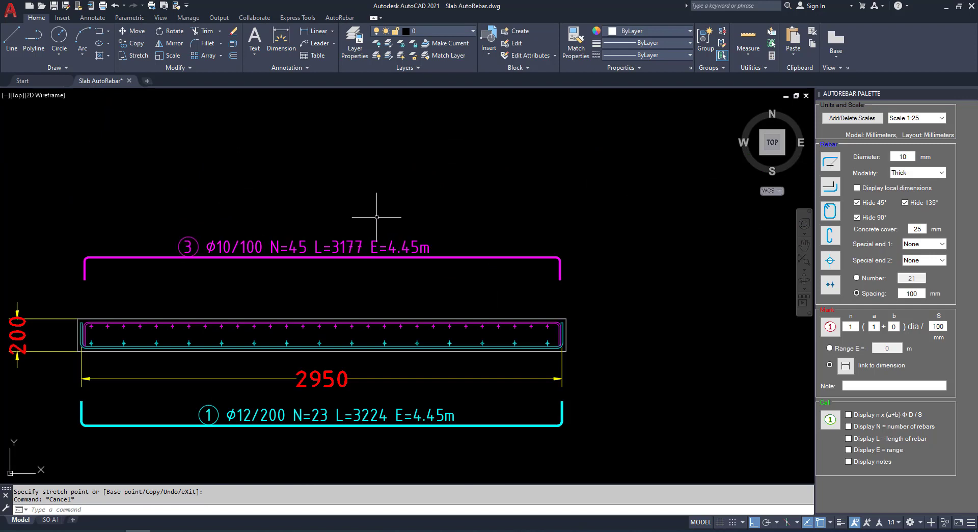
pyautogui.scroll(-2, 376, 217)
pyautogui.scroll(-2, 351, 235)
pyautogui.moveTo(337, 326); pyautogui.dragTo(354, 260, button='middle')
# Place mark 4 vertically beside the magenta plan bar.
pyautogui.moveTo(291, 299); pyautogui.dragTo(300, 227, button='middle')
pyautogui.click(831, 330)
pyautogui.scroll(-2, 372, 343)
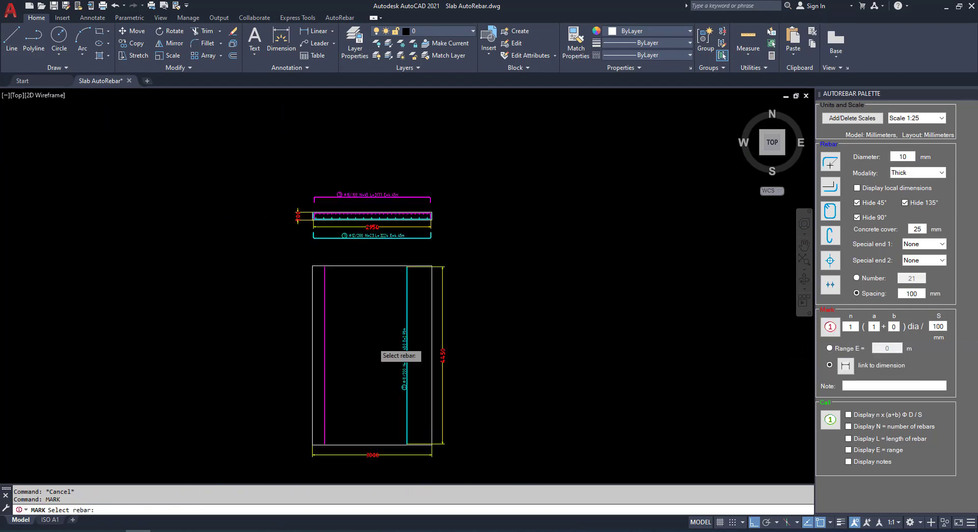
pyautogui.scroll(2, 372, 289)
pyautogui.click(295, 437)
pyautogui.click(294, 451)
pyautogui.click(295, 393)
pyautogui.scroll(2, 323, 406)
pyautogui.moveTo(320, 404); pyautogui.dragTo(353, 285, button='middle')
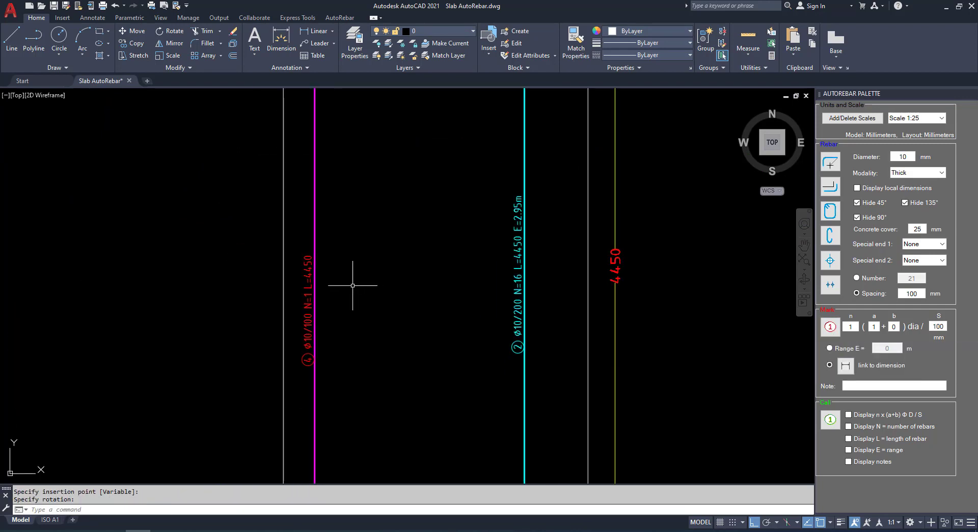
pyautogui.scroll(-2, 320, 358)
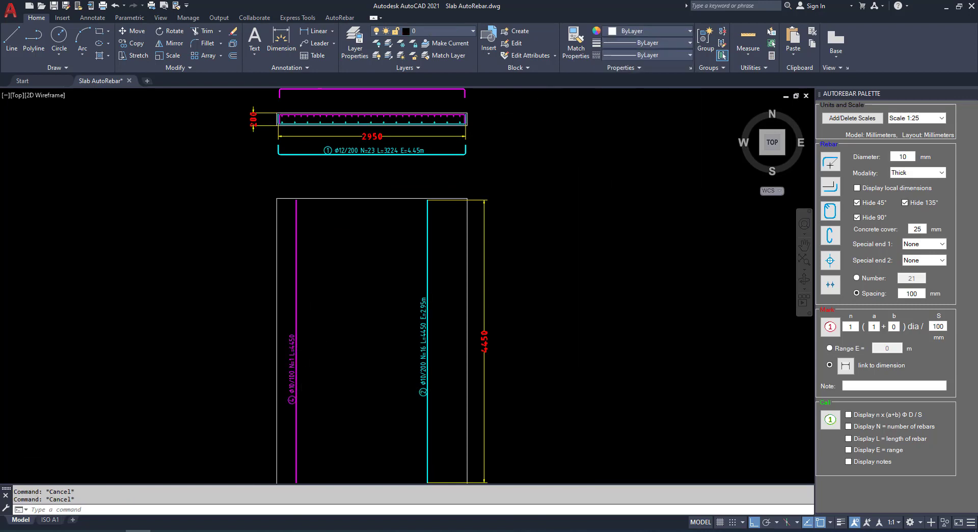
pyautogui.scroll(2, 292, 308)
# Link mark 4 to the 2950 dimension so it reads Φ10/100 N=31 L=4450 E=2.95m.
pyautogui.doubleClick(290, 305)
pyautogui.click(156, 227)
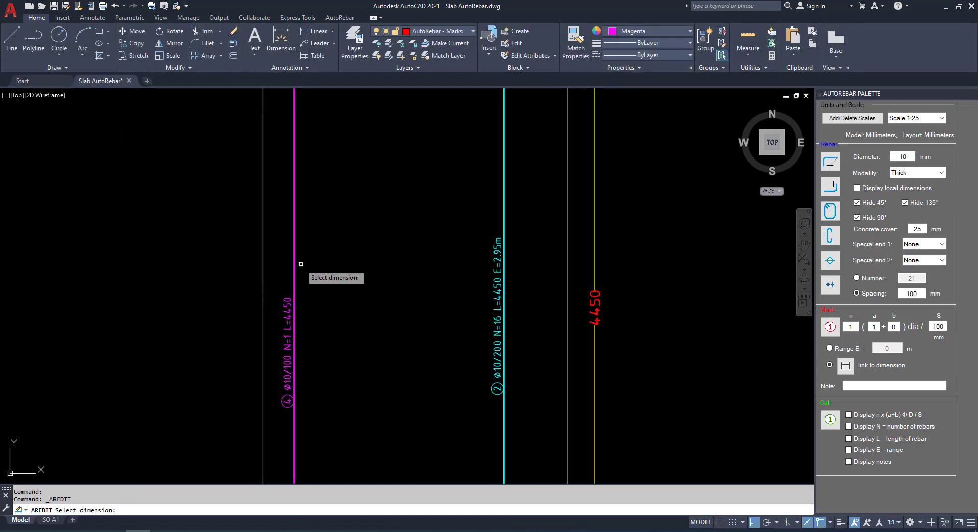
pyautogui.scroll(-2, 484, 249)
pyautogui.scroll(2, 301, 155)
pyautogui.click(297, 158)
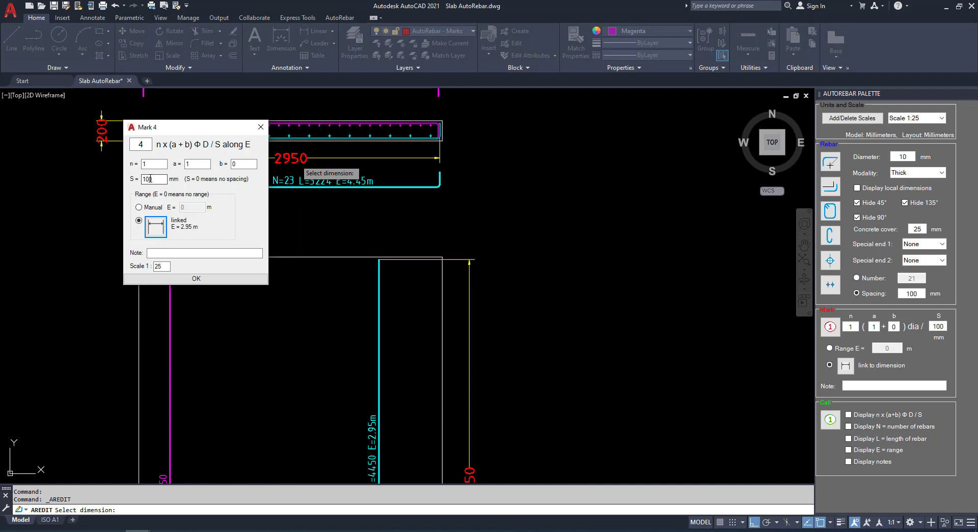
pyautogui.click(197, 279)
pyautogui.scroll(-4, 300, 158)
pyautogui.scroll(4, 261, 308)
# Try stretching the mark 4 label upward, then cancel and deselect it.
pyautogui.click(261, 304)
pyautogui.click(227, 221)
pyautogui.click(232, 162)
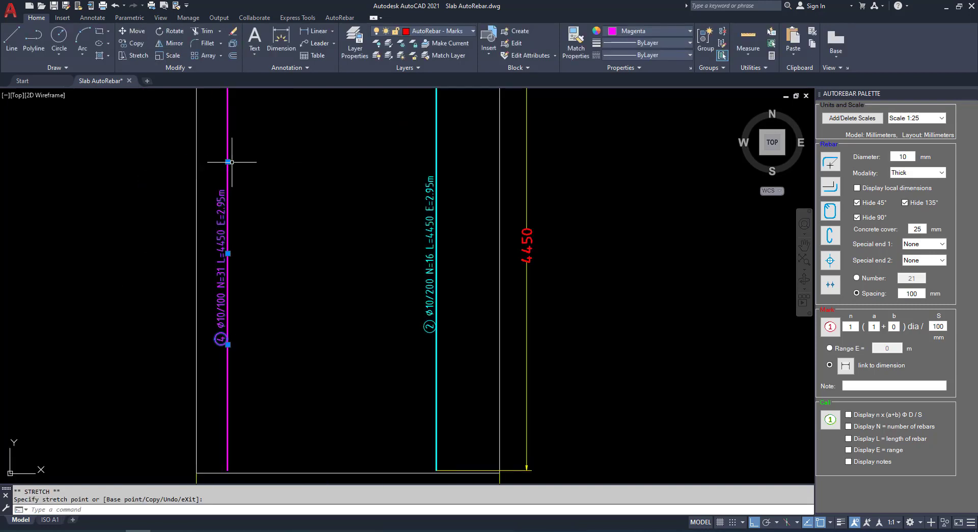
pyautogui.scroll(-3, 301, 262)
pyautogui.press('Escape')
pyautogui.press('Escape')
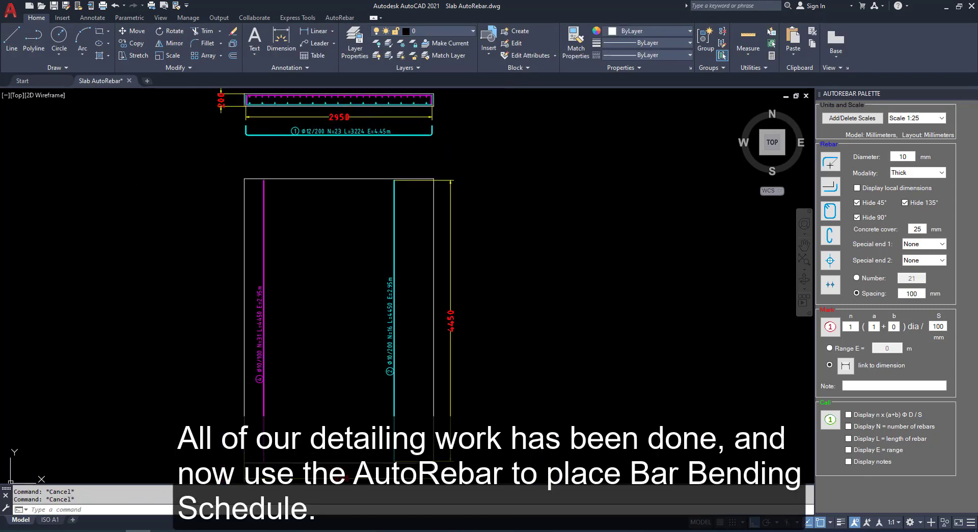
# Zoom to extents with Z, E to show the whole drawing.
pyautogui.moveTo(310, 288); pyautogui.dragTo(312, 322, button='middle')
pyautogui.scroll(-1, 320, 300)
pyautogui.scroll(3, 336, 196)
pyautogui.scroll(-4, 343, 176)
pyautogui.scroll(2, 424, 233)
pyautogui.scroll(-2, 424, 233)
pyautogui.moveTo(424, 233); pyautogui.dragTo(337, 239, button='middle')
pyautogui.scroll(2, 264, 278)
pyautogui.scroll(-2, 264, 277)
pyautogui.write('z')
pyautogui.press('Return')
pyautogui.write('enter Dynamic Extents Previous')
pyautogui.press('Return')
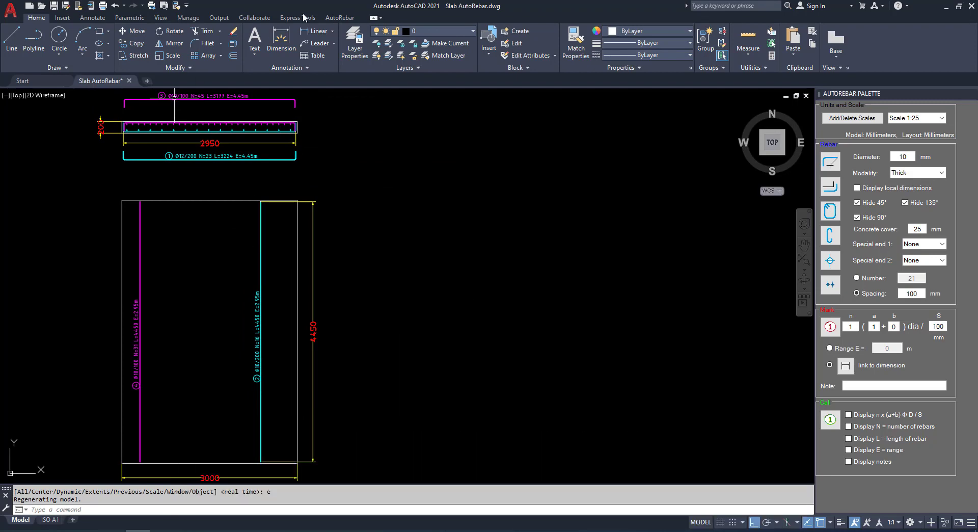
# Place the marks 1–4 bending schedule, totalling 283 kg, right of the slab section.
pyautogui.click(338, 17)
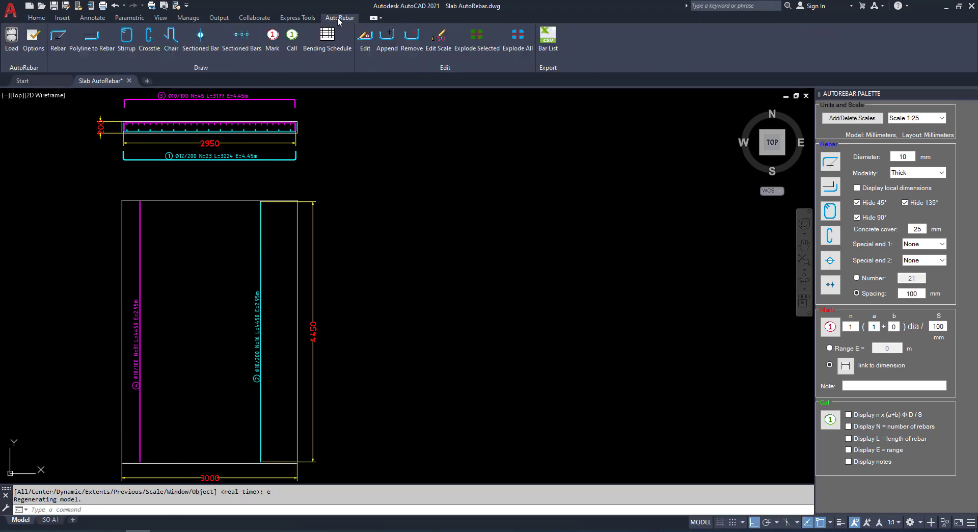
pyautogui.click(330, 48)
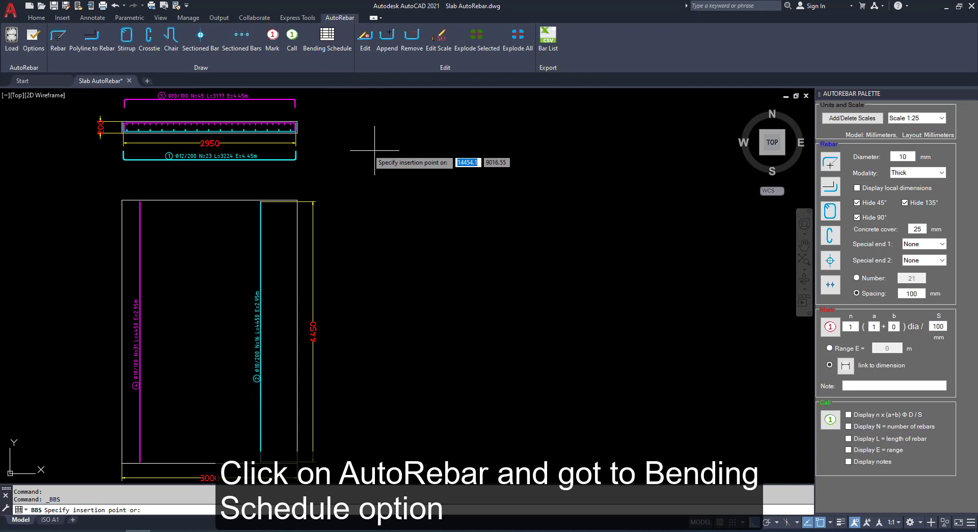
pyautogui.click(401, 121)
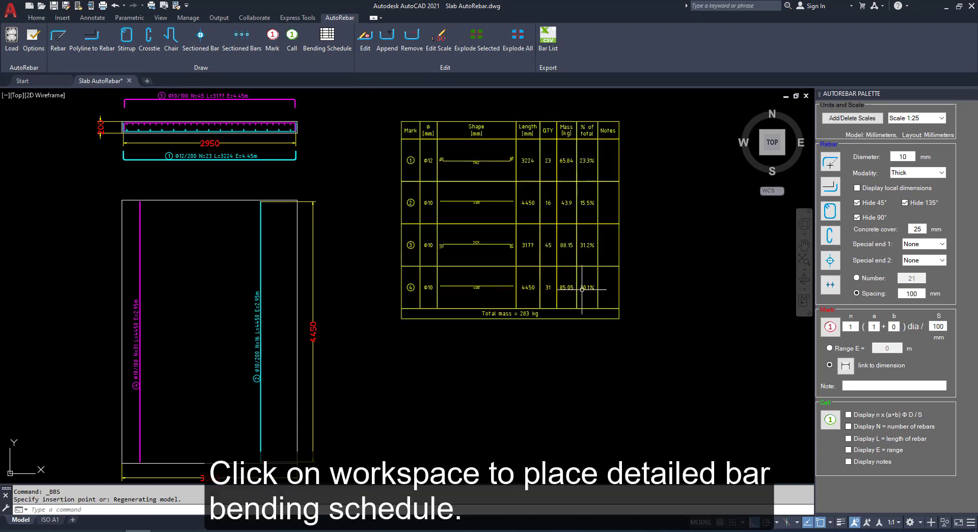
pyautogui.scroll(4, 545, 194)
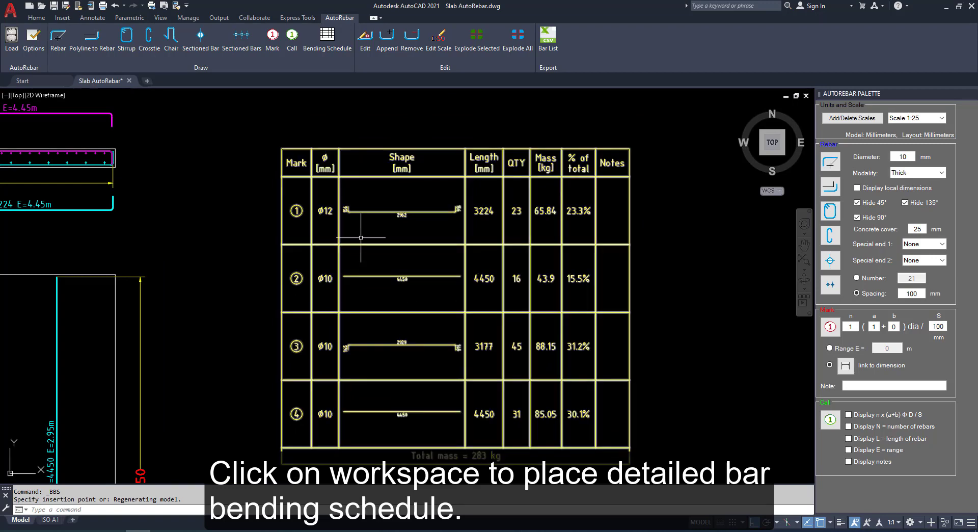
pyautogui.scroll(1, 361, 237)
pyautogui.scroll(-2, 361, 237)
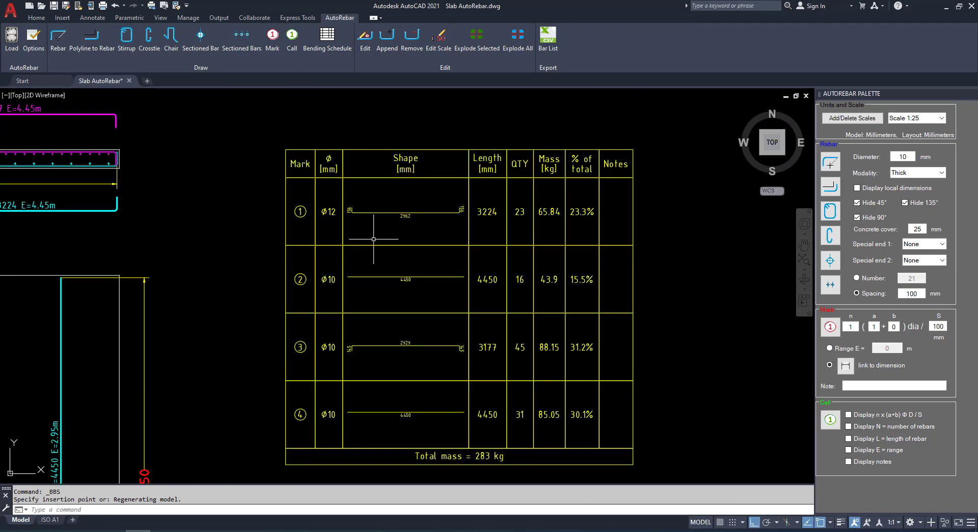
pyautogui.moveTo(477, 299); pyautogui.dragTo(527, 225, button='middle')
pyautogui.scroll(1, 523, 389)
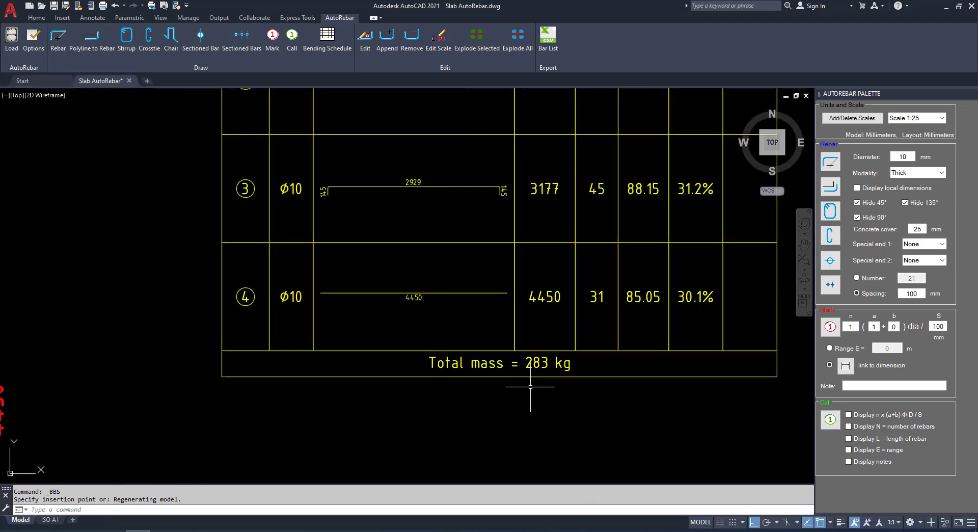
pyautogui.scroll(-2, 531, 395)
pyautogui.moveTo(496, 365); pyautogui.dragTo(533, 306, button='middle')
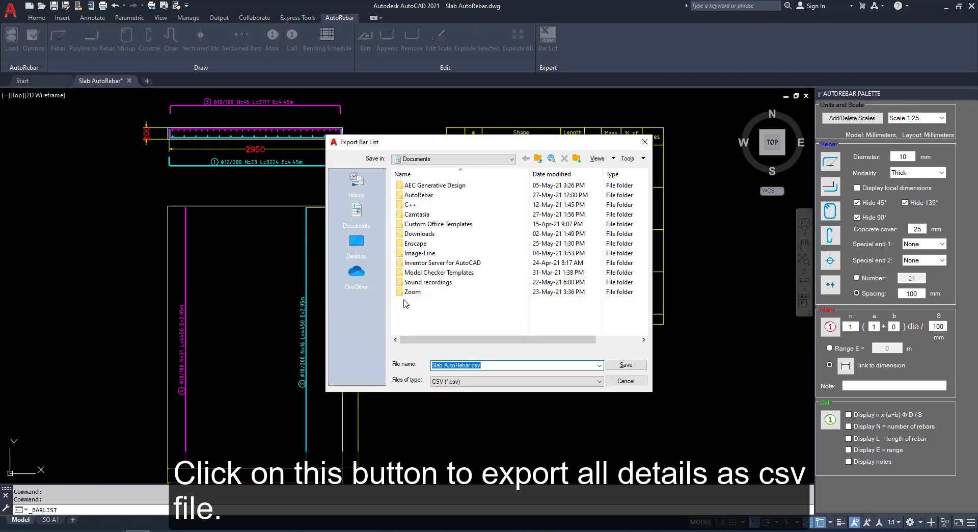
# Save the bar list to the Desktop as Slab AutoRebar.csv.
pyautogui.click(356, 243)
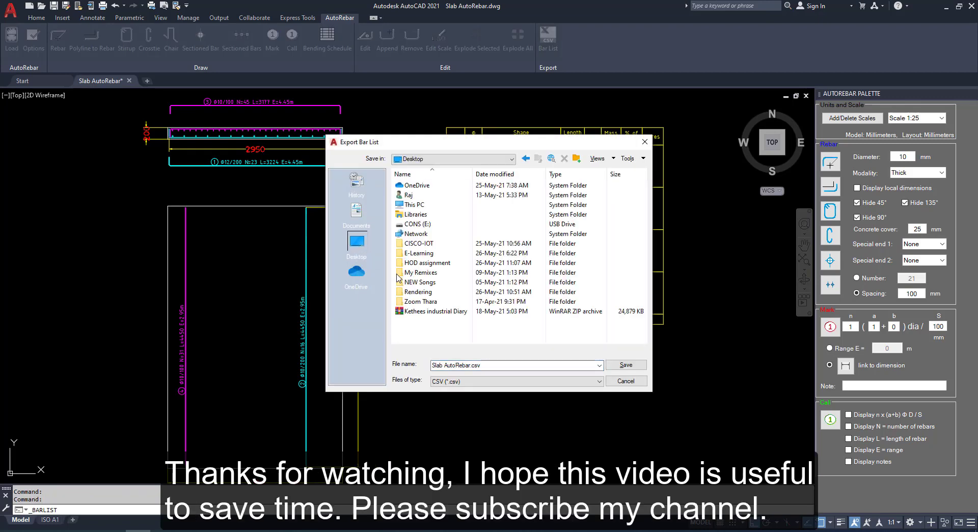
pyautogui.tripleClick(490, 365)
pyautogui.click(614, 367)
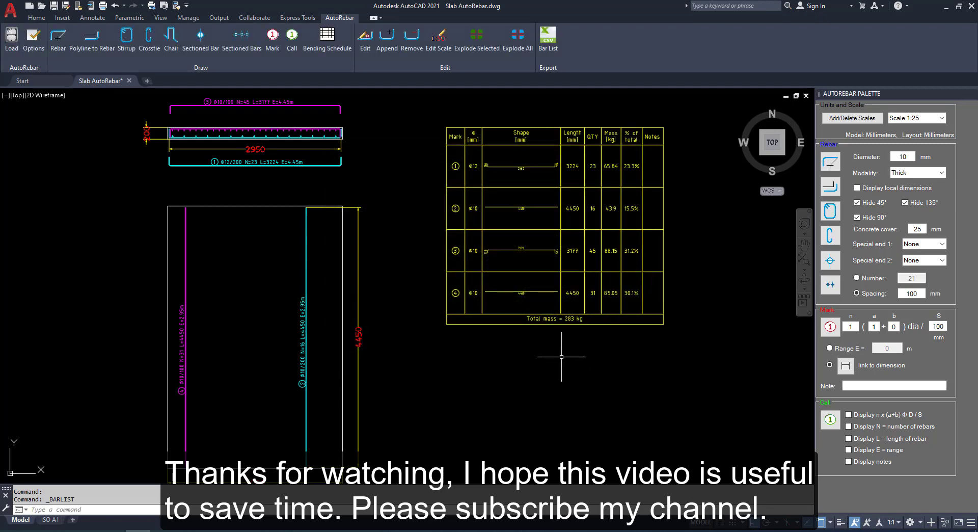